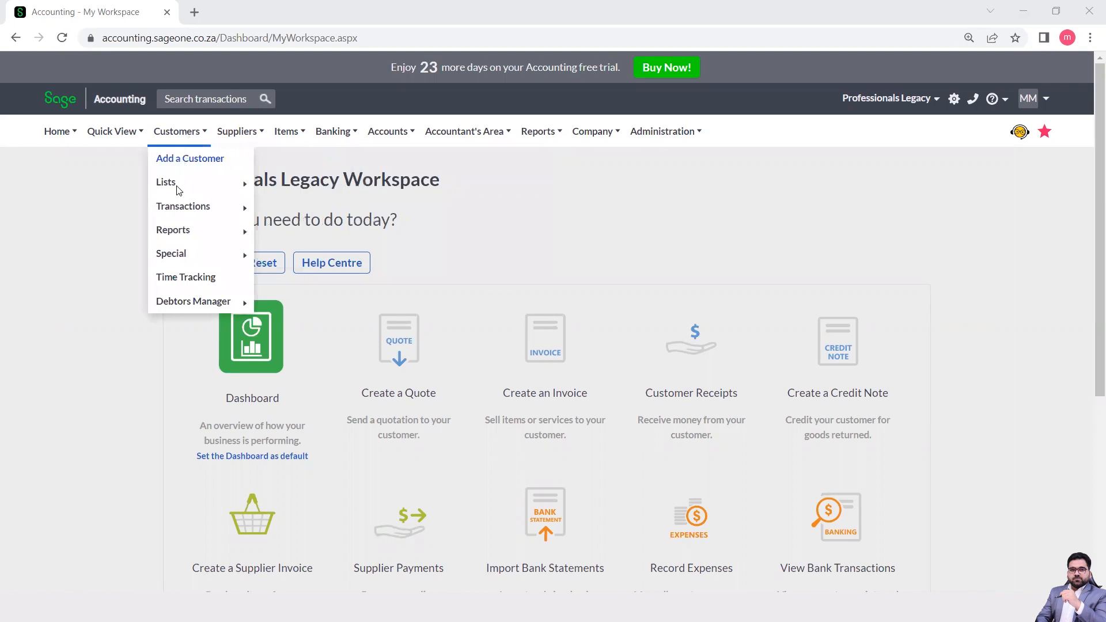
Step: Open the List of Customers report options from the customer reports
{"action": "mouse_move", "coordinate": [184, 207]}
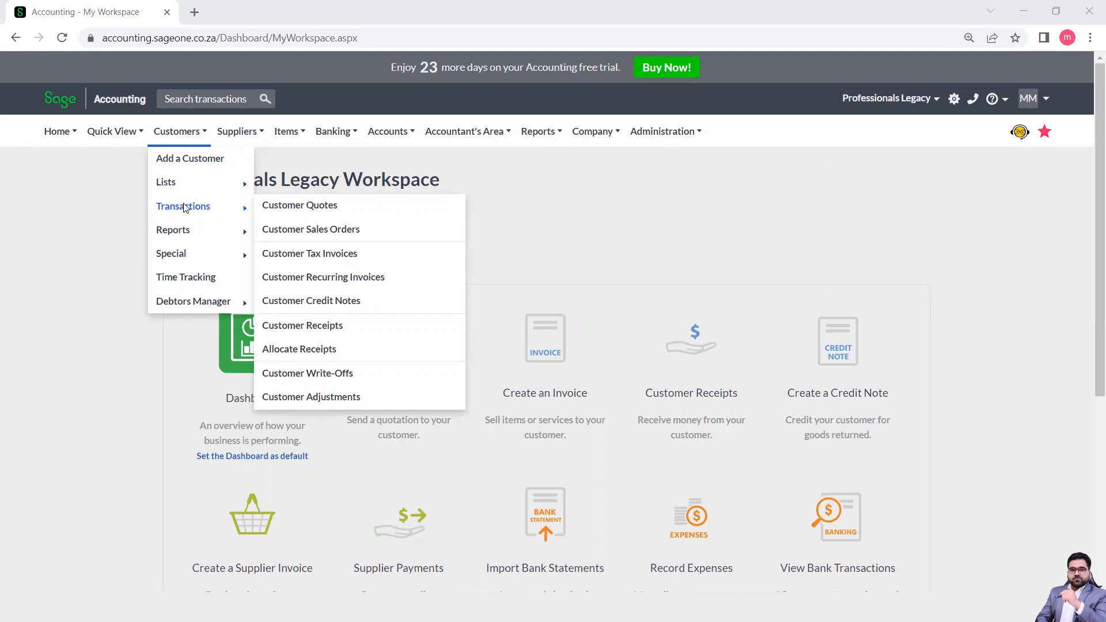
{"action": "mouse_move", "coordinate": [193, 233]}
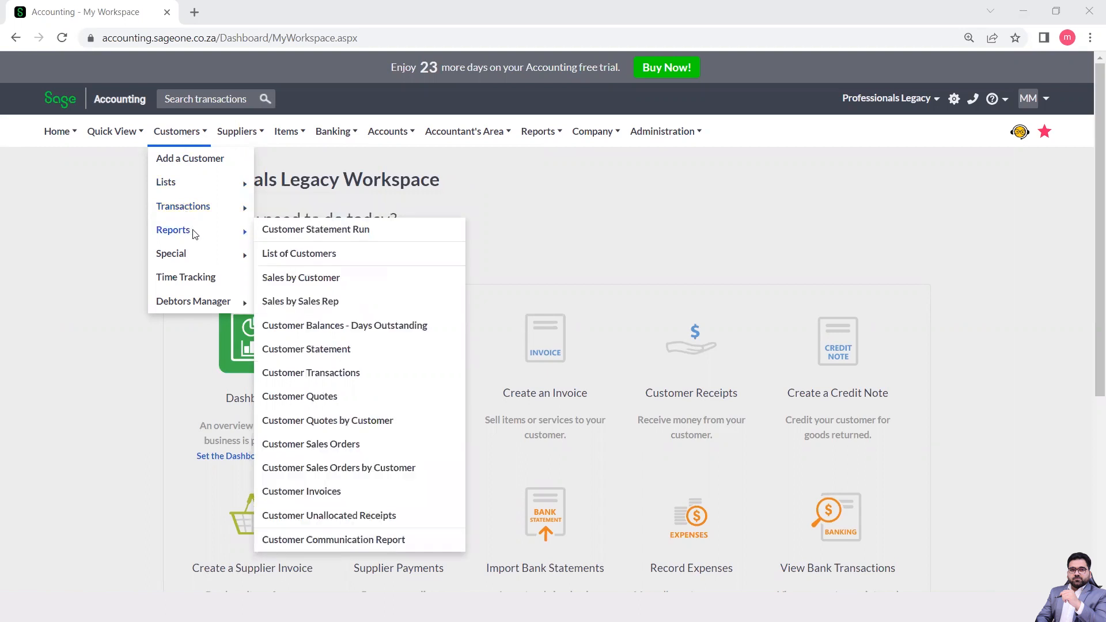
{"action": "mouse_move", "coordinate": [191, 257]}
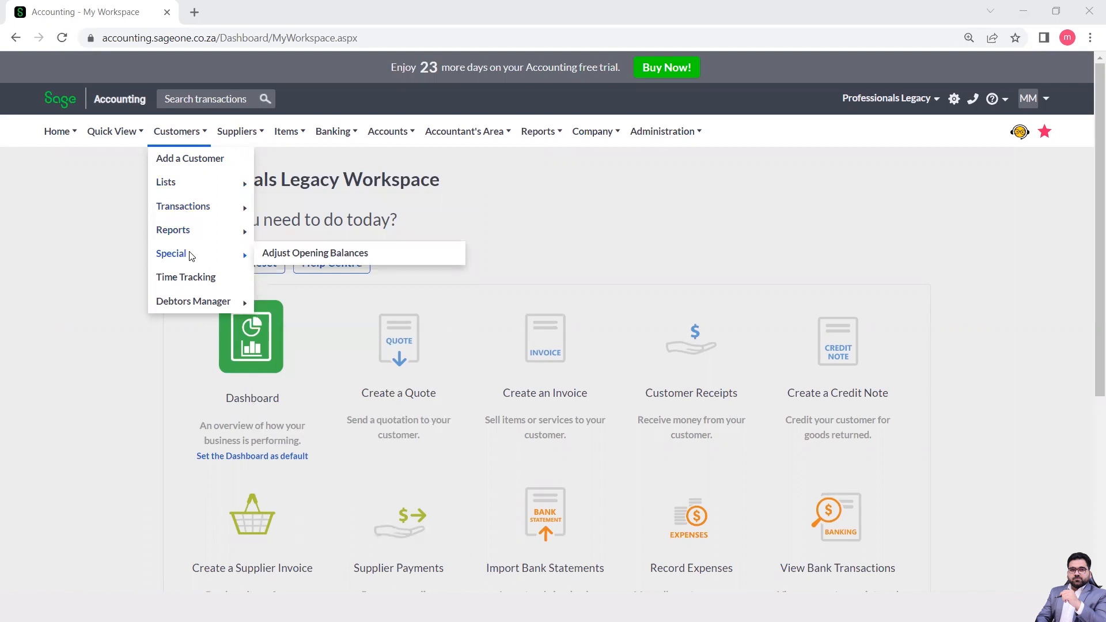
{"action": "mouse_move", "coordinate": [194, 305]}
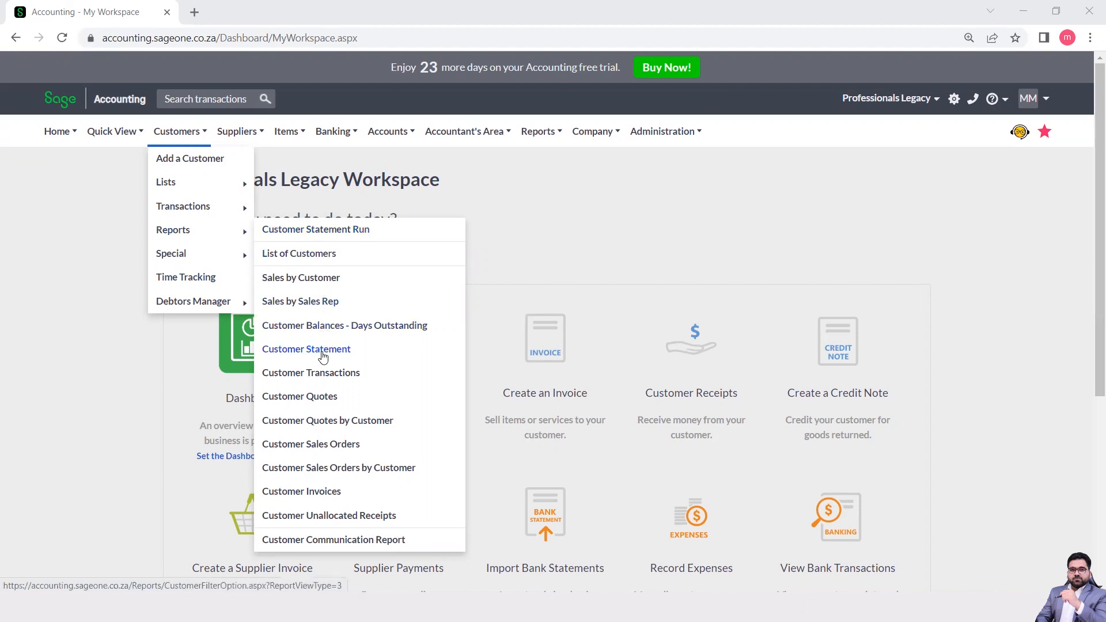
{"action": "left_click", "coordinate": [316, 259]}
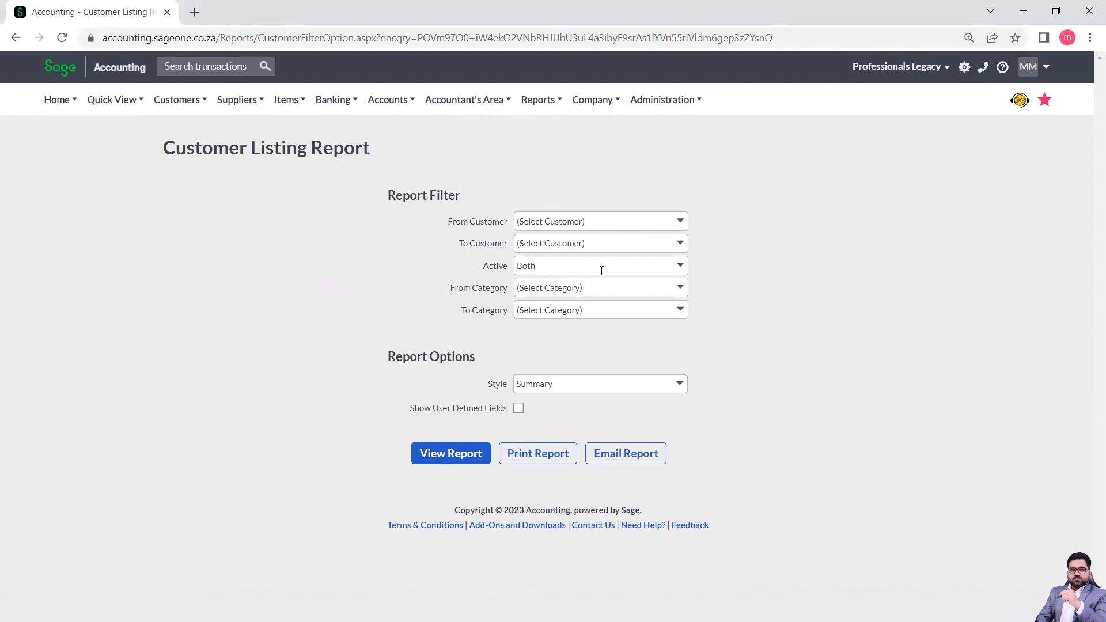
{"action": "left_click", "coordinate": [681, 271]}
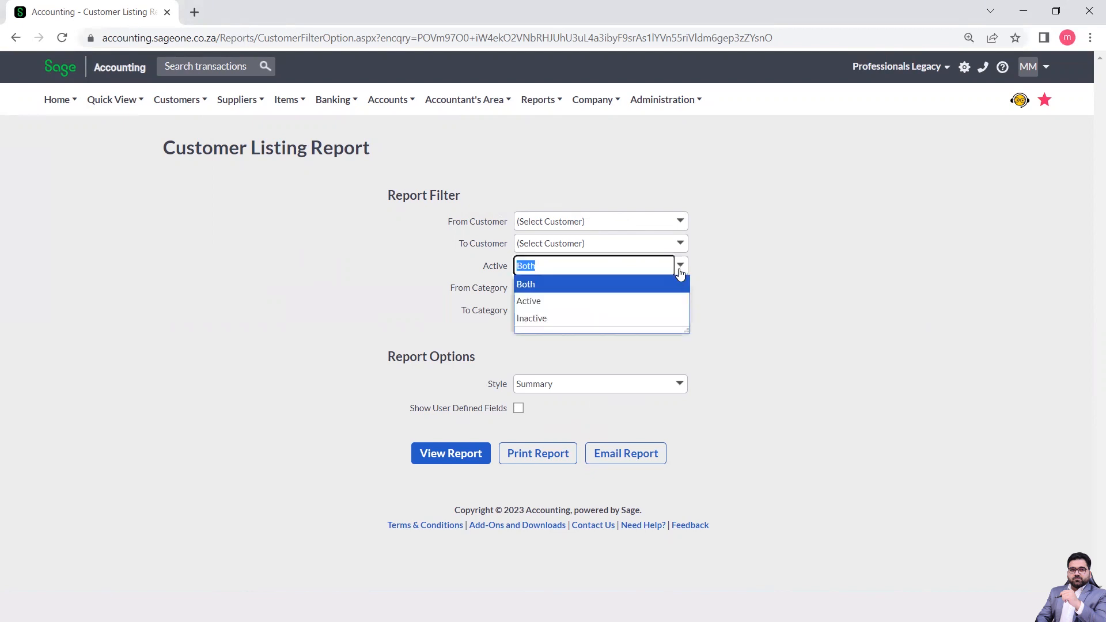
{"action": "left_click", "coordinate": [737, 271]}
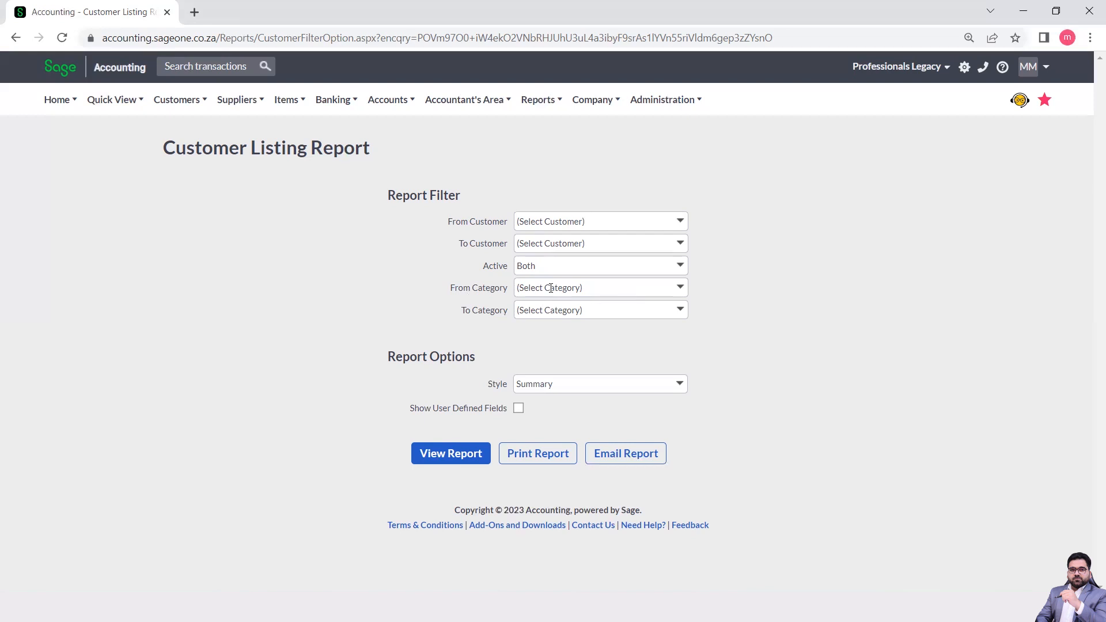
{"action": "left_click", "coordinate": [681, 288]}
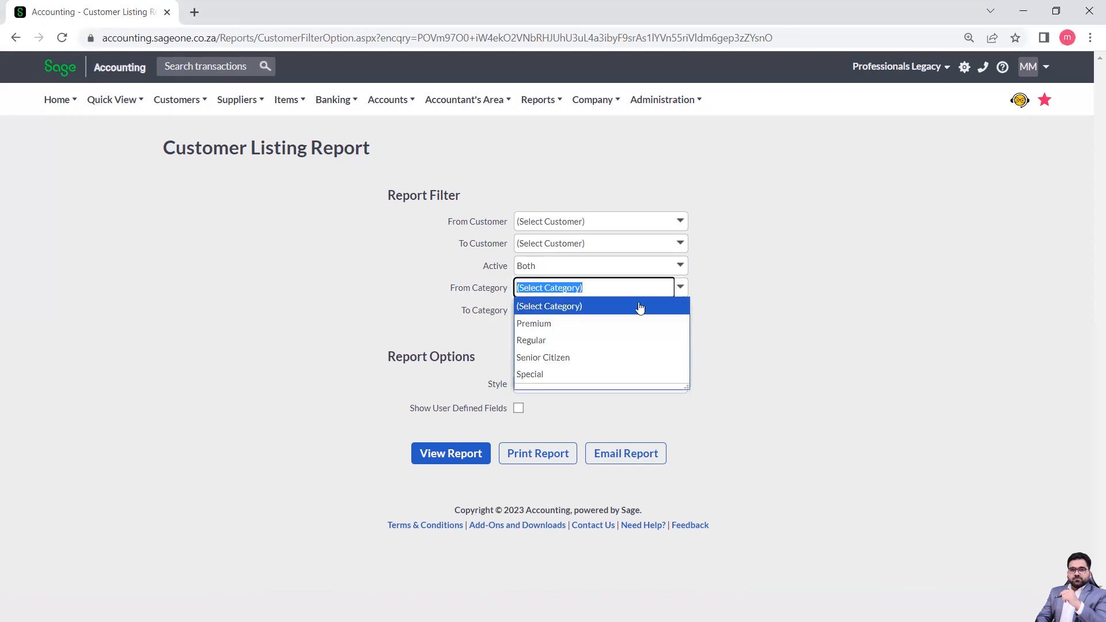
{"action": "left_click", "coordinate": [584, 334]}
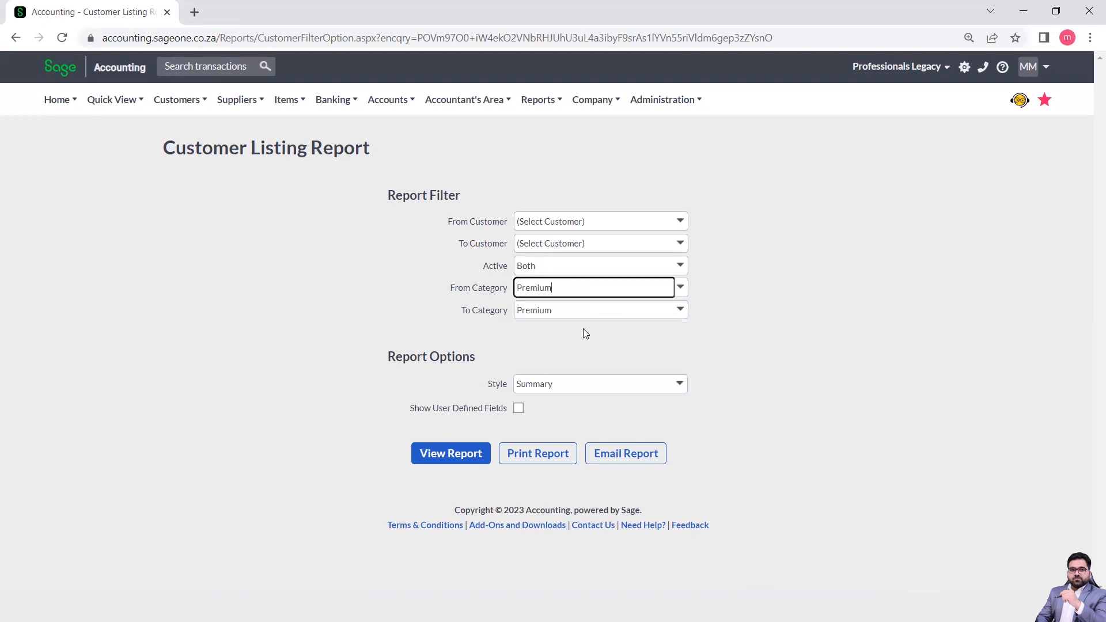
{"action": "left_click", "coordinate": [681, 312]}
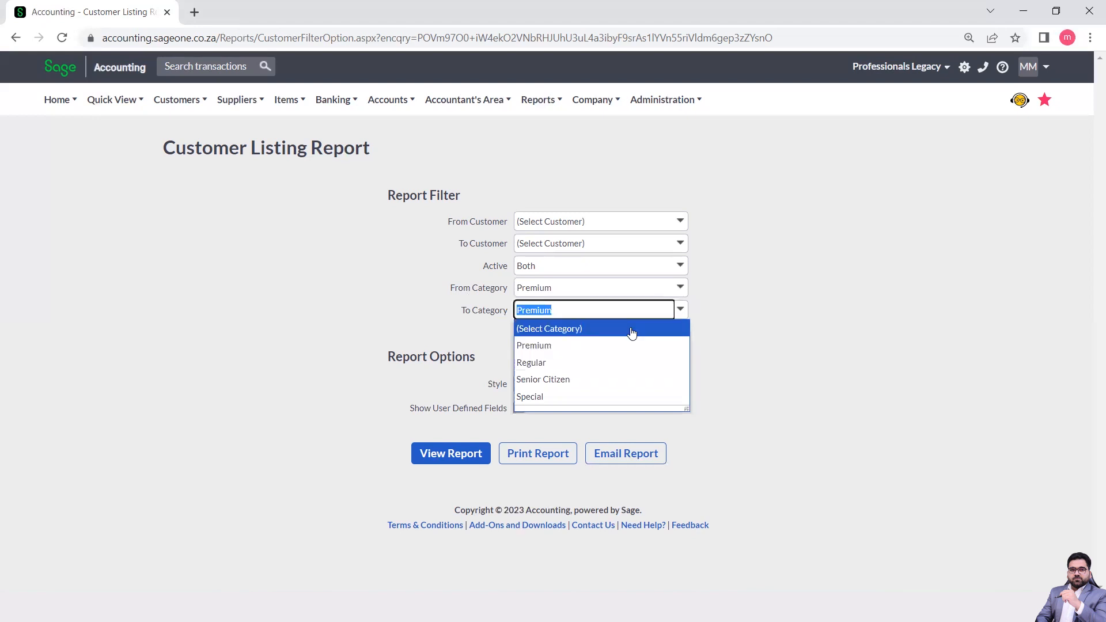
{"action": "left_click", "coordinate": [598, 347]}
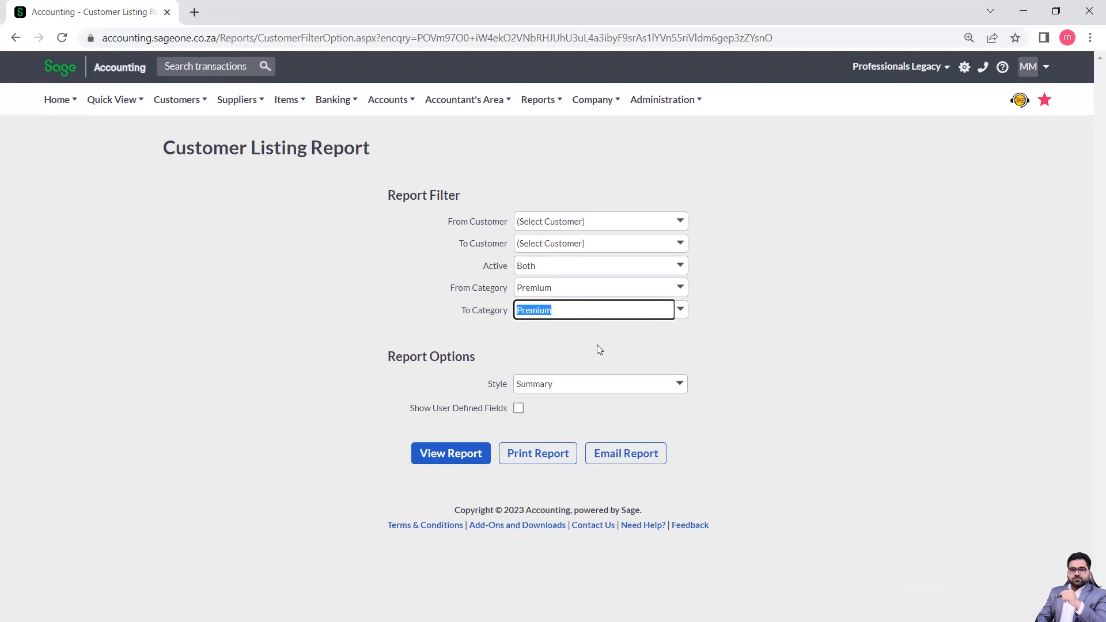
{"action": "left_click", "coordinate": [681, 287]}
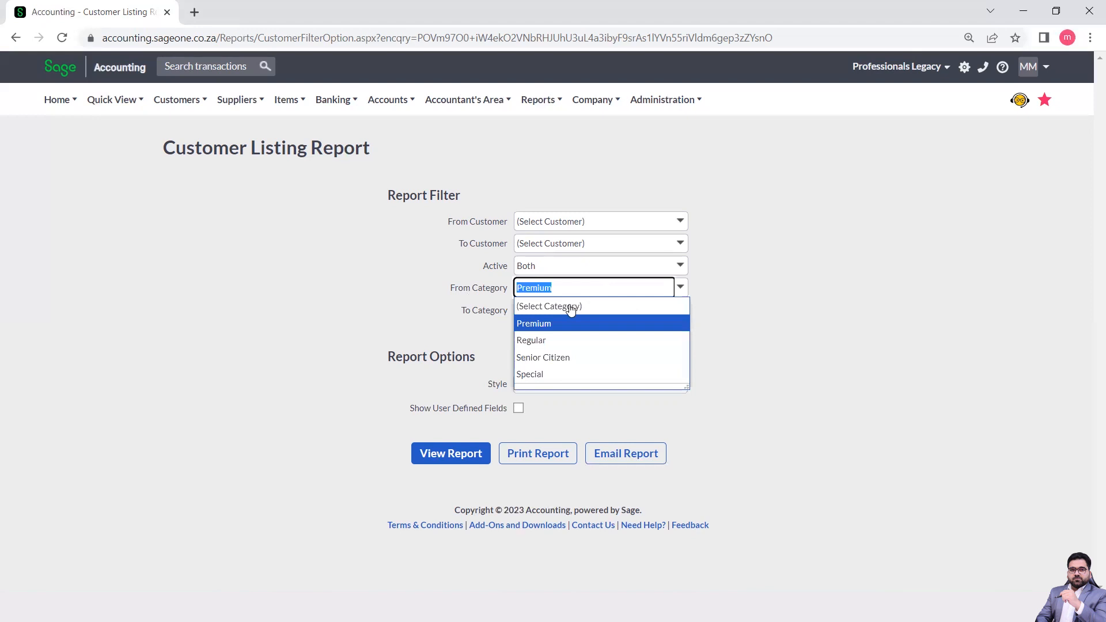
{"action": "left_click", "coordinate": [553, 307]}
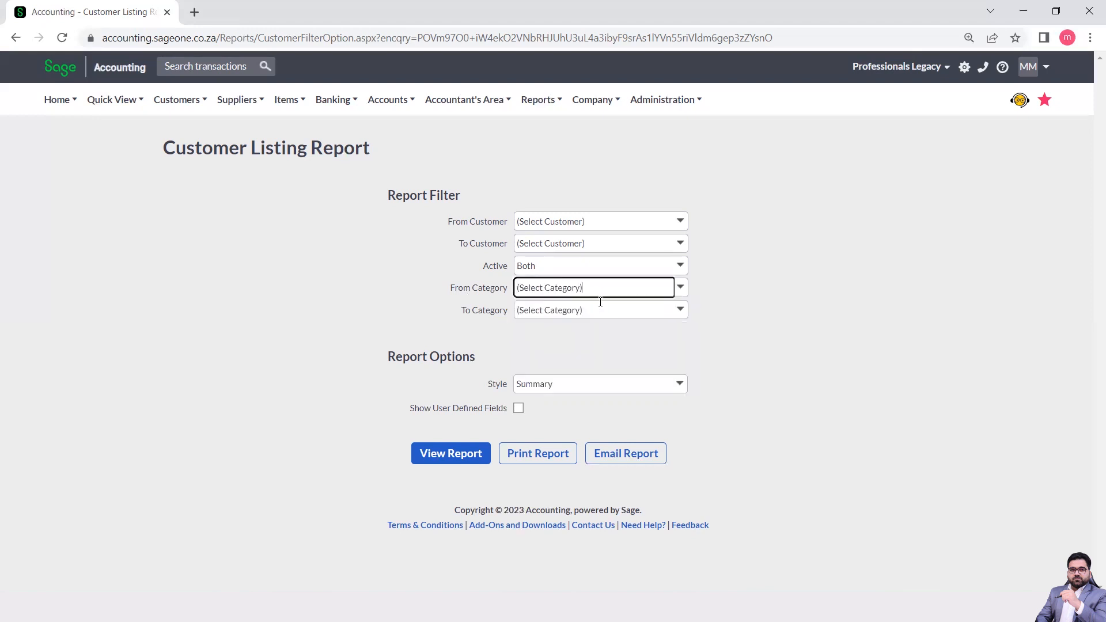
{"action": "left_click", "coordinate": [726, 345]}
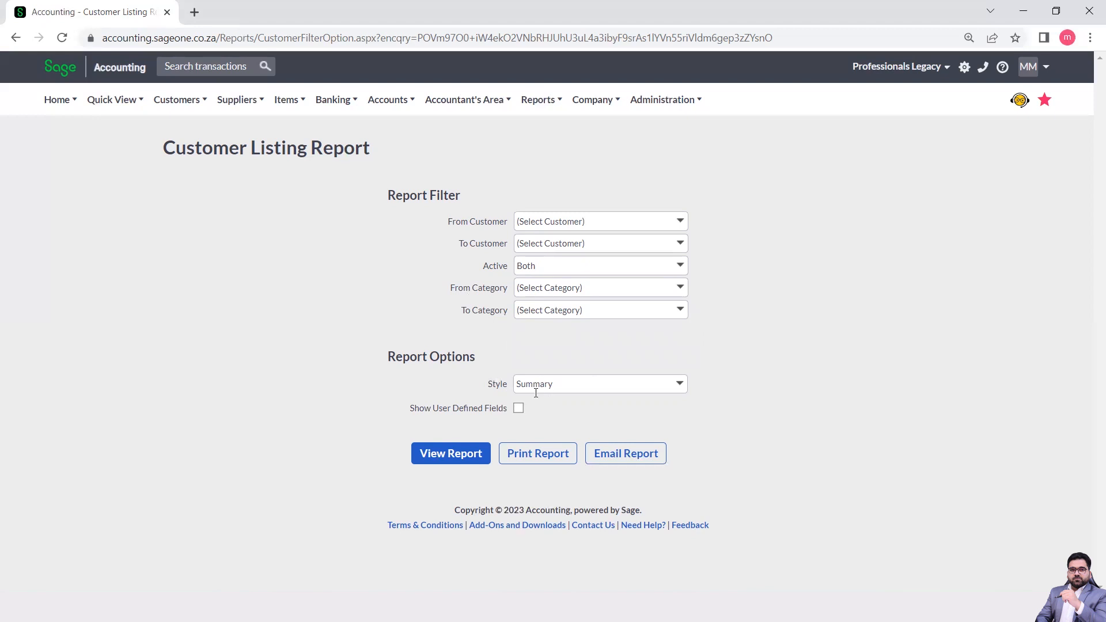
{"action": "left_click", "coordinate": [677, 383]}
{"action": "left_click", "coordinate": [751, 382]}
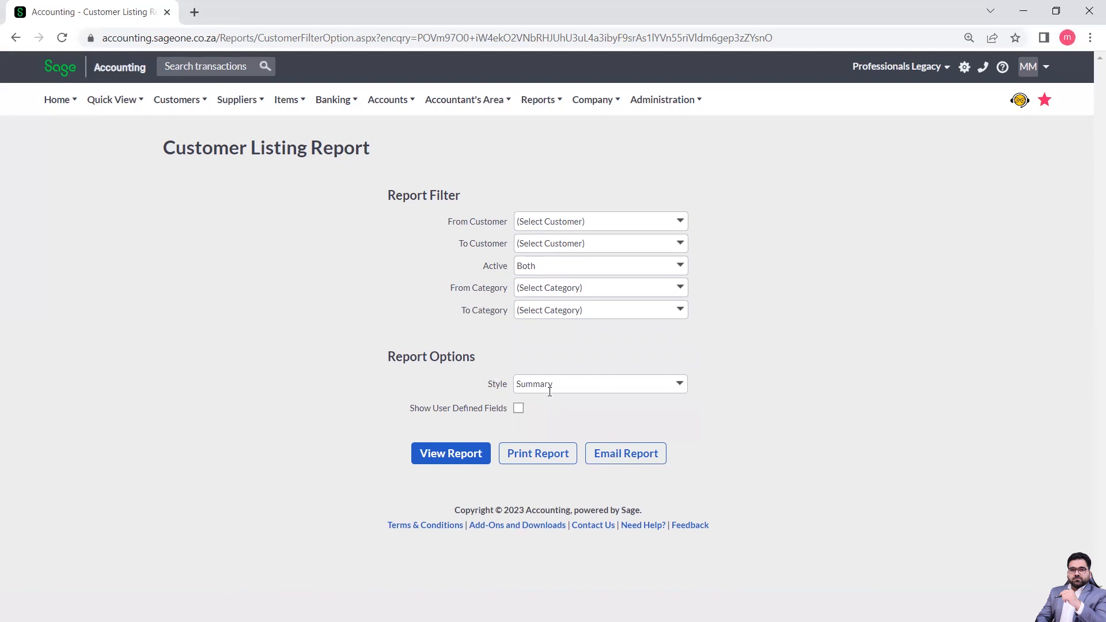
Step: View the Customer Listing Report with the default filters and Summary style, and look through the whole page
{"action": "left_click", "coordinate": [457, 455]}
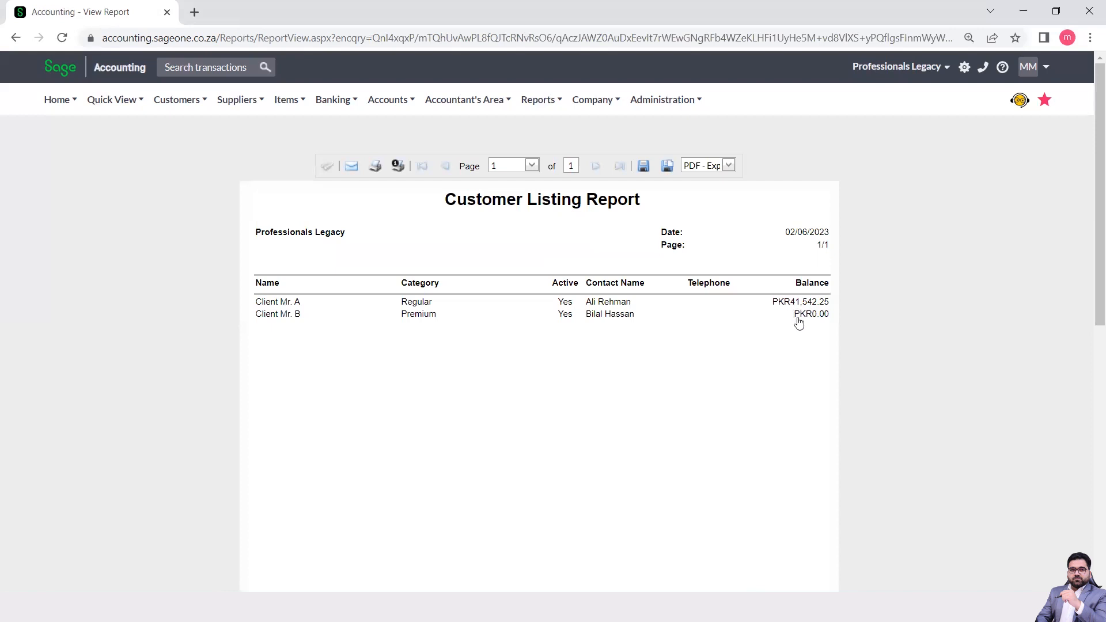
{"action": "scroll", "coordinate": [696, 380], "scroll_direction": "down", "scroll_amount": 8}
{"action": "scroll", "coordinate": [696, 379], "scroll_direction": "up", "scroll_amount": 8}
Step: Open the Sales by Customer report options and limit the customer range to Client Mr. A
{"action": "left_click", "coordinate": [176, 99]}
{"action": "mouse_move", "coordinate": [215, 207]}
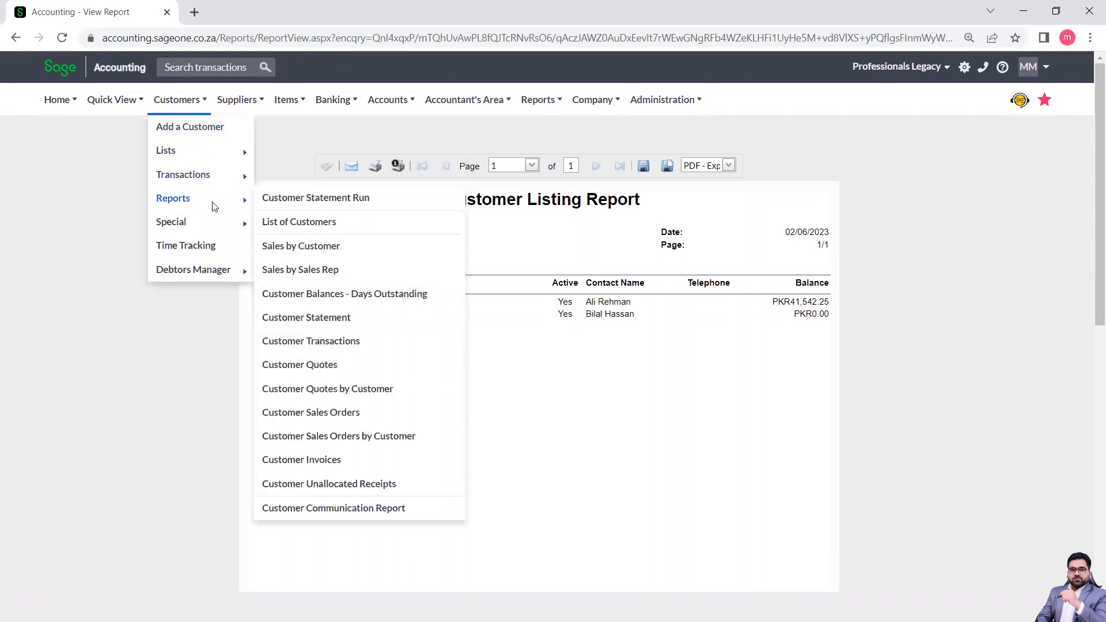
{"action": "left_click", "coordinate": [300, 246]}
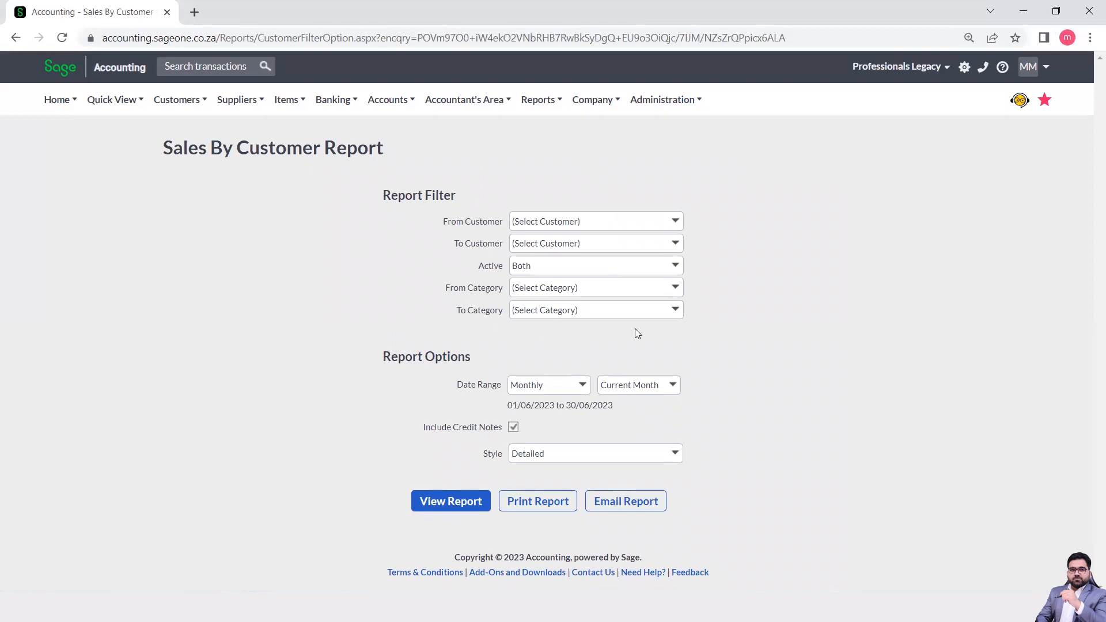
{"action": "left_click", "coordinate": [678, 229]}
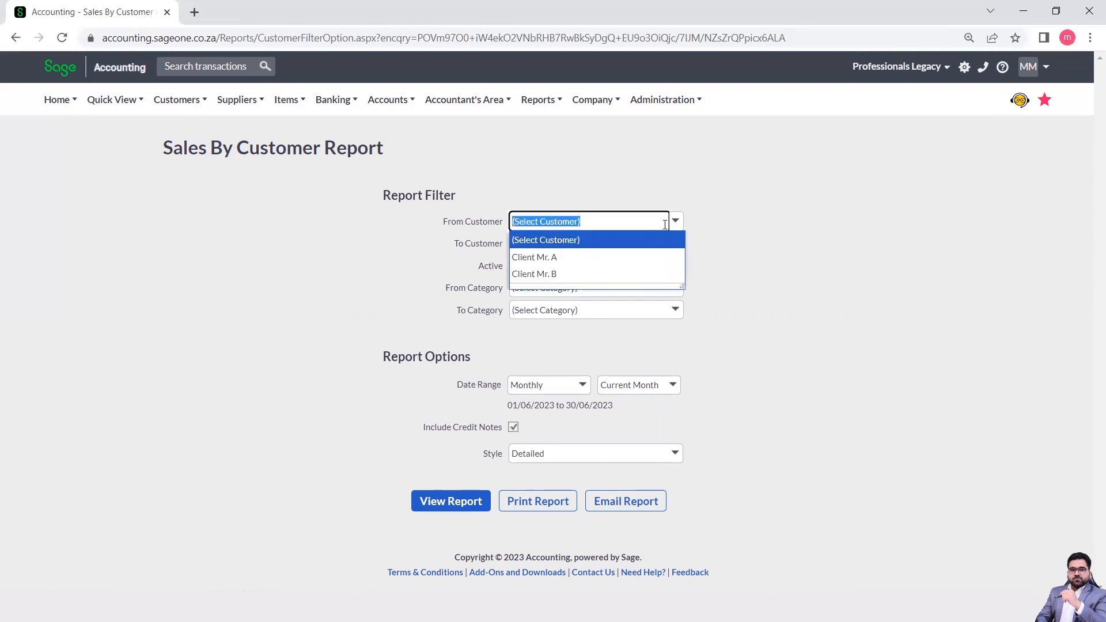
{"action": "left_click", "coordinate": [548, 264]}
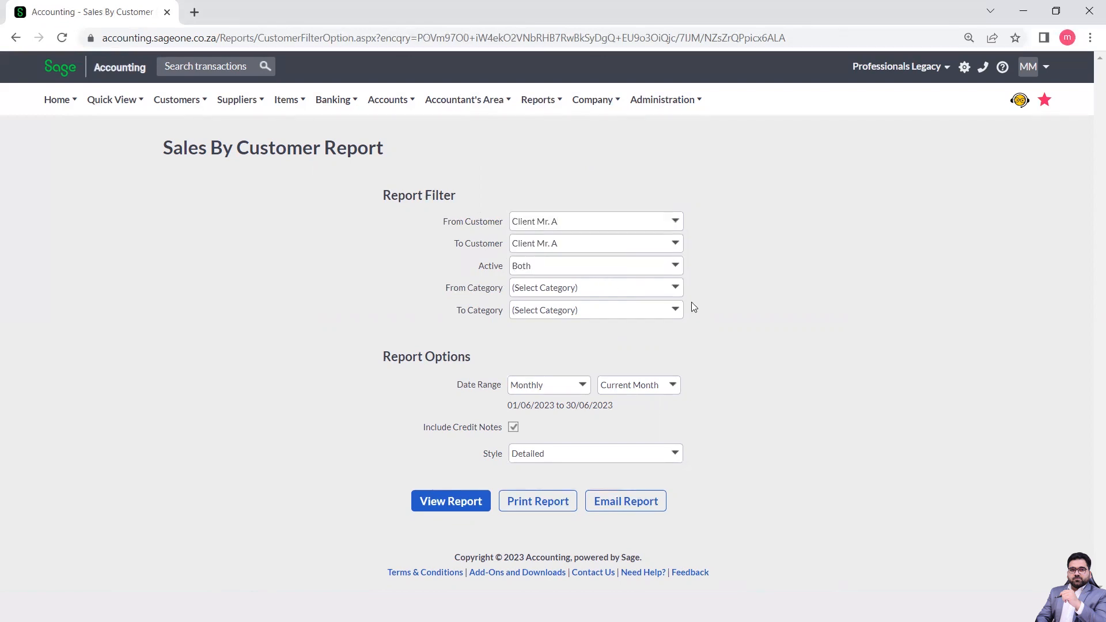
Step: Set the Sales by Customer report's date range to All and its style to Summary
{"action": "left_click", "coordinate": [583, 386]}
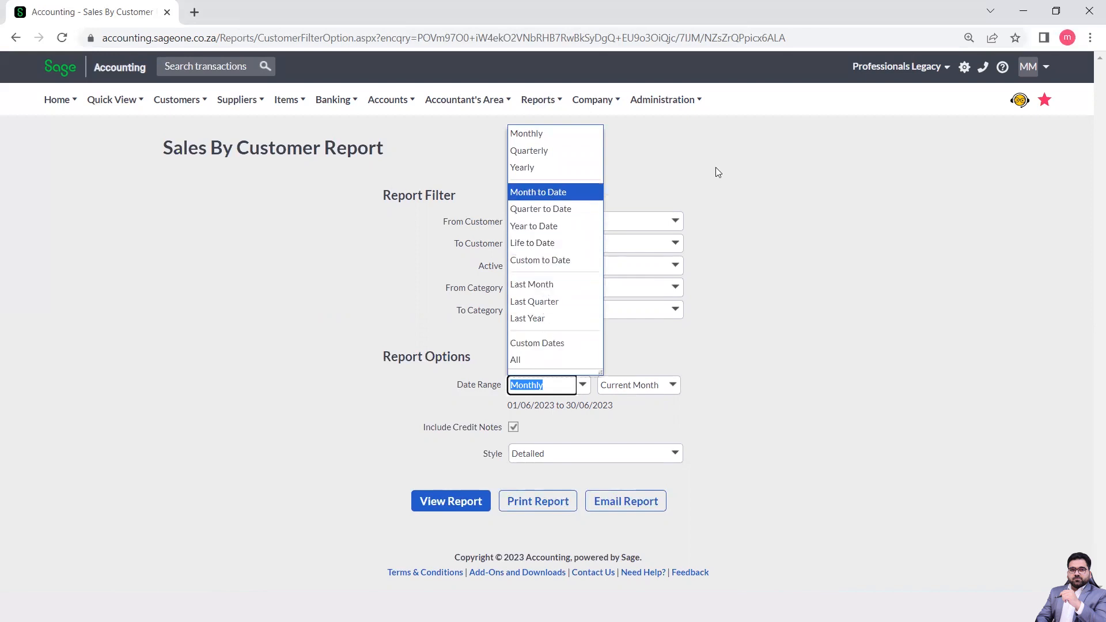
{"action": "left_click", "coordinate": [758, 211]}
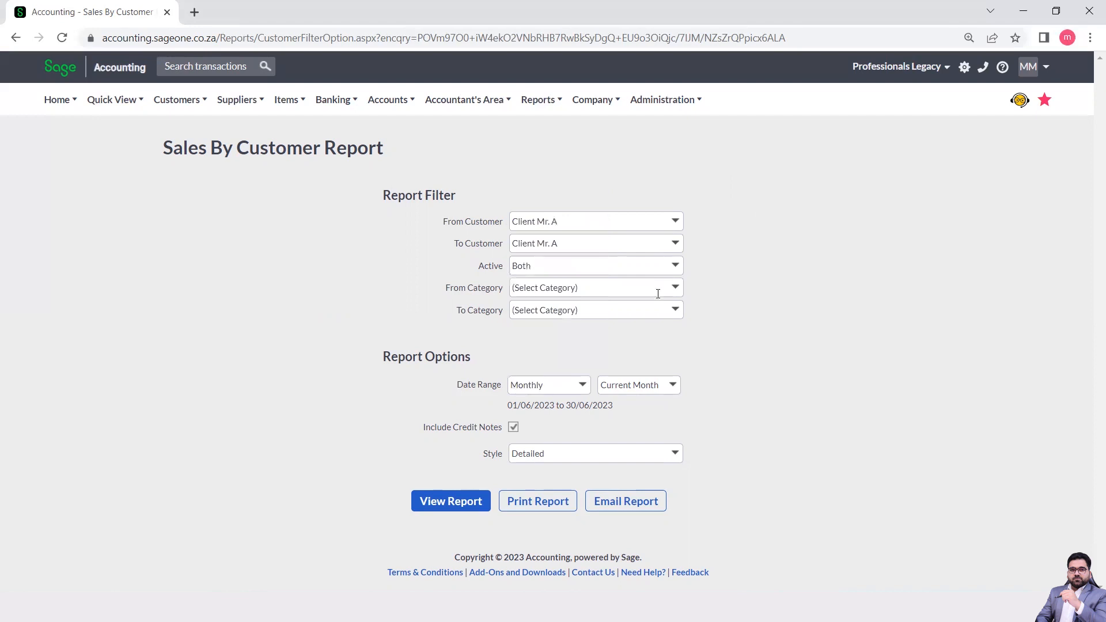
{"action": "left_click", "coordinate": [582, 385]}
{"action": "left_click", "coordinate": [540, 361]}
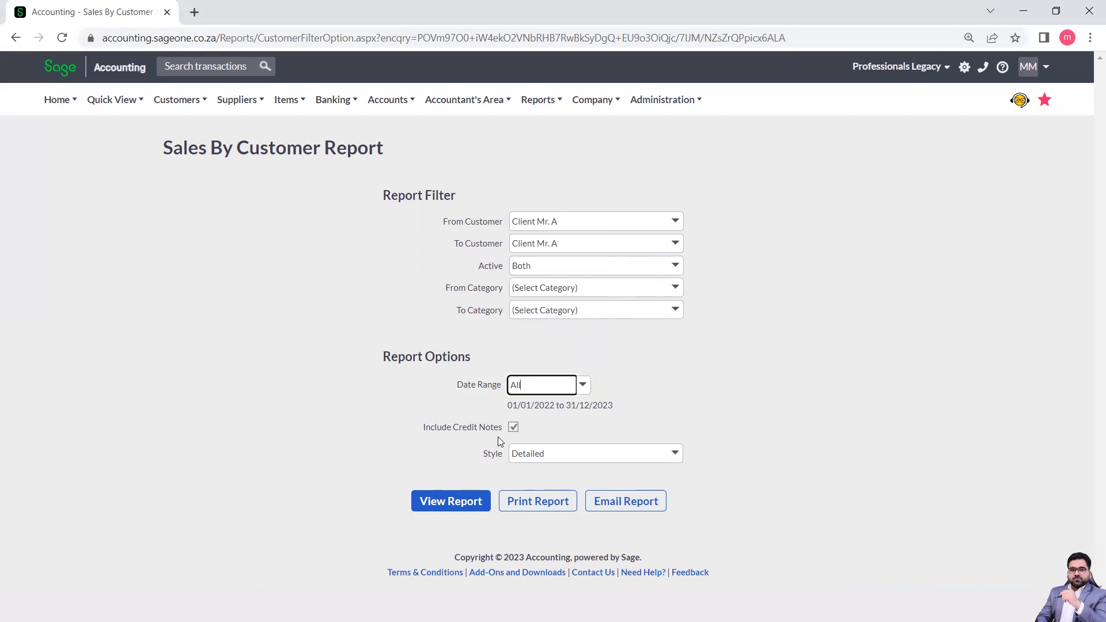
{"action": "left_click", "coordinate": [675, 454]}
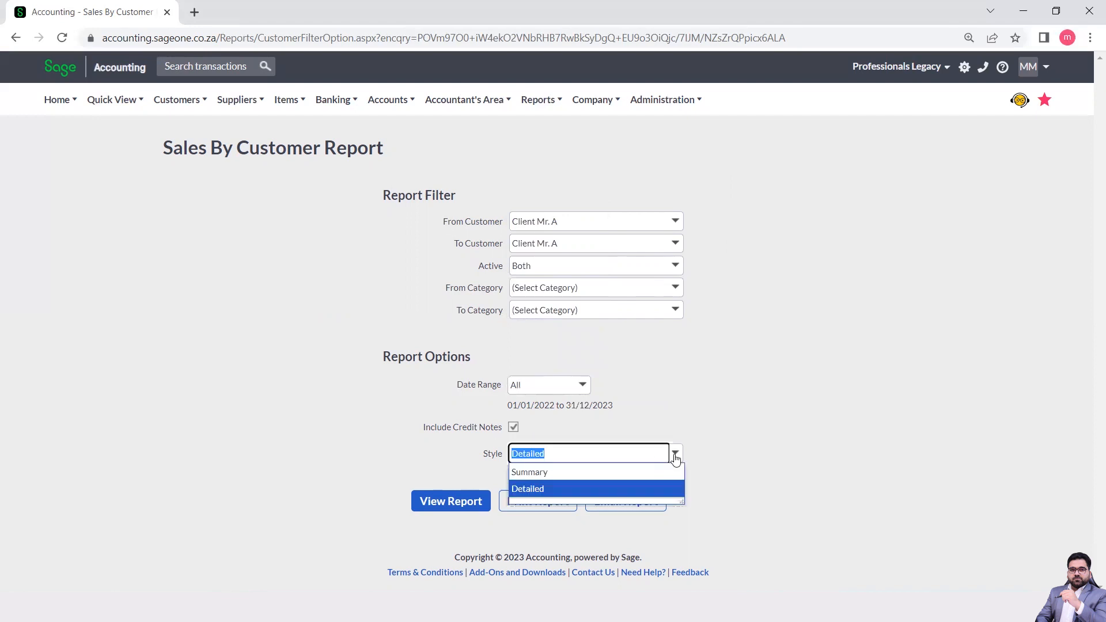
{"action": "left_click", "coordinate": [603, 474]}
{"action": "left_click", "coordinate": [374, 456]}
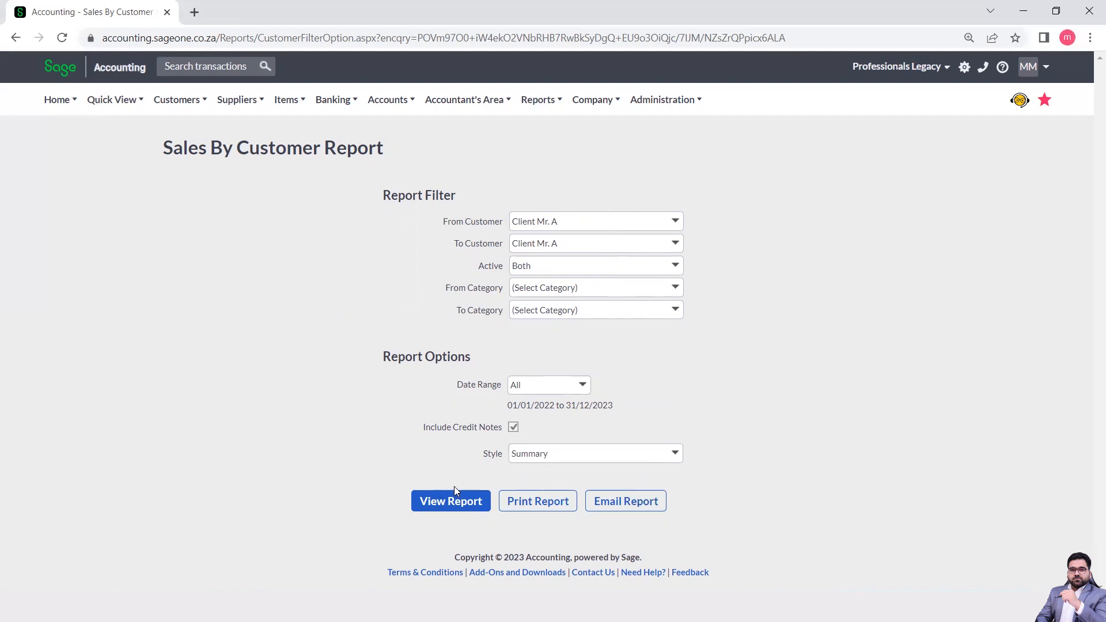
Step: View the summary sales report for Client Mr. A and check which export formats it offers
{"action": "left_click", "coordinate": [453, 505]}
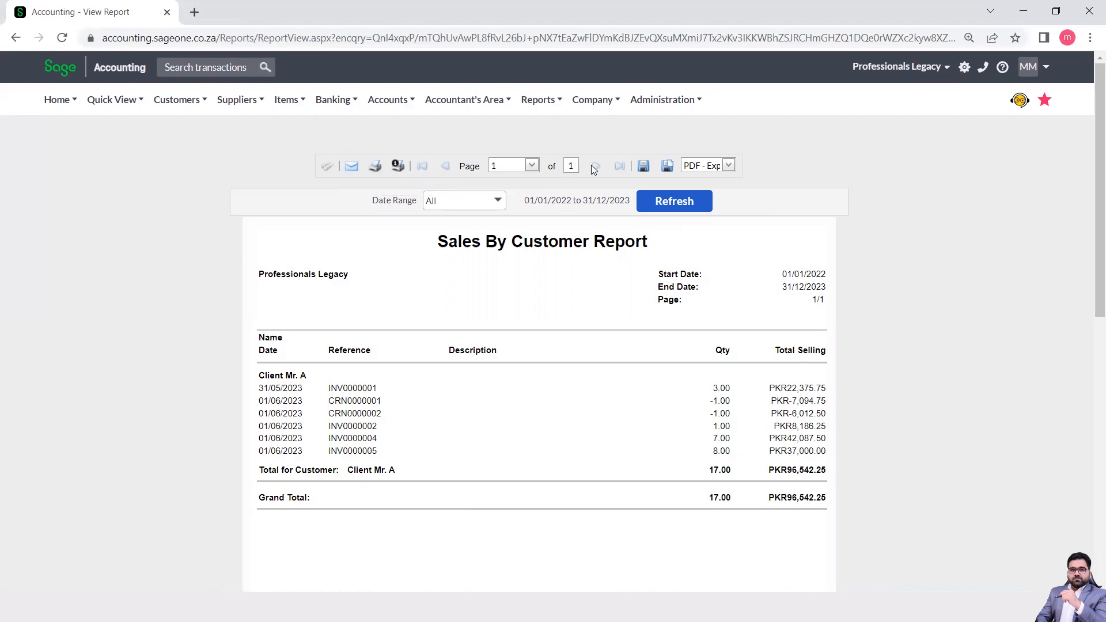
{"action": "left_click", "coordinate": [728, 165]}
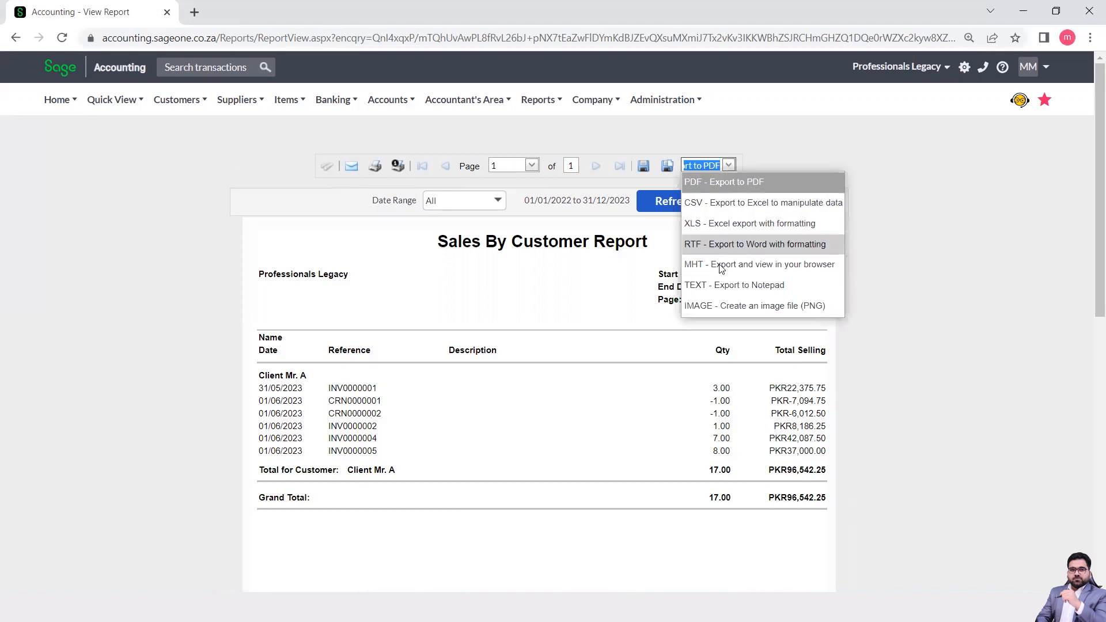
{"action": "left_click", "coordinate": [862, 186]}
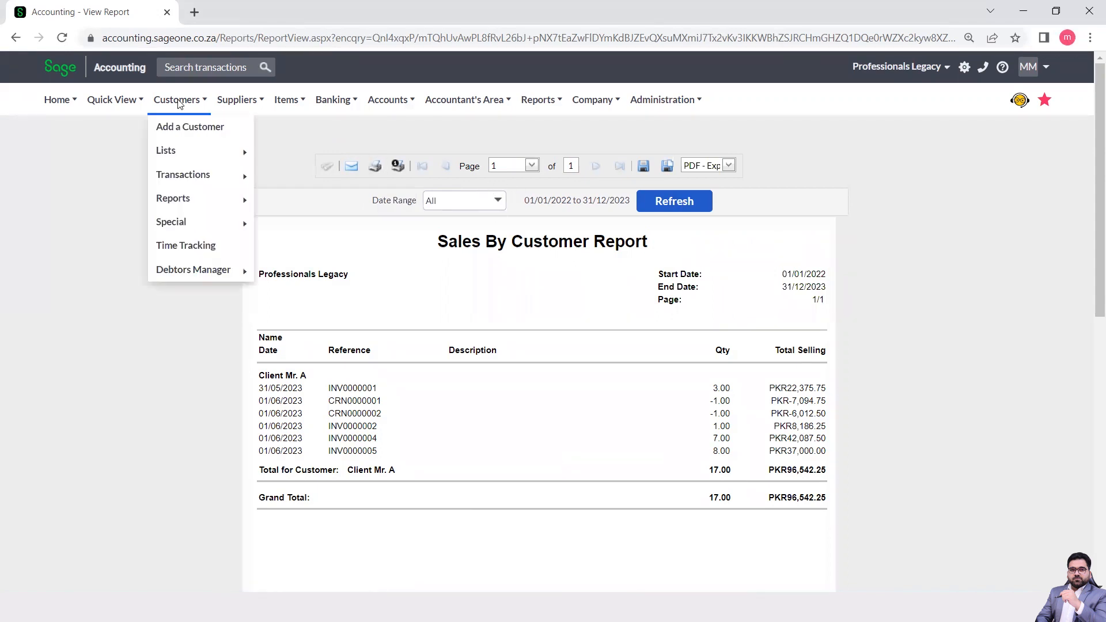
Step: Return to the report options, set the date range to All, and view the detailed sales report for all customers down to its grand total
{"action": "left_click", "coordinate": [15, 38]}
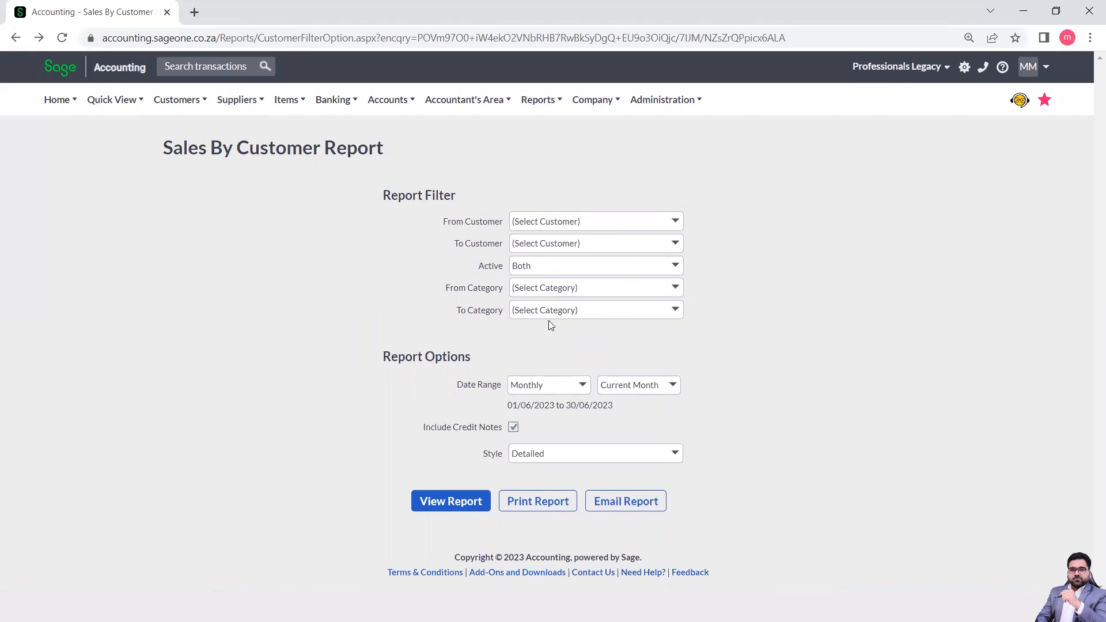
{"action": "left_click", "coordinate": [582, 387]}
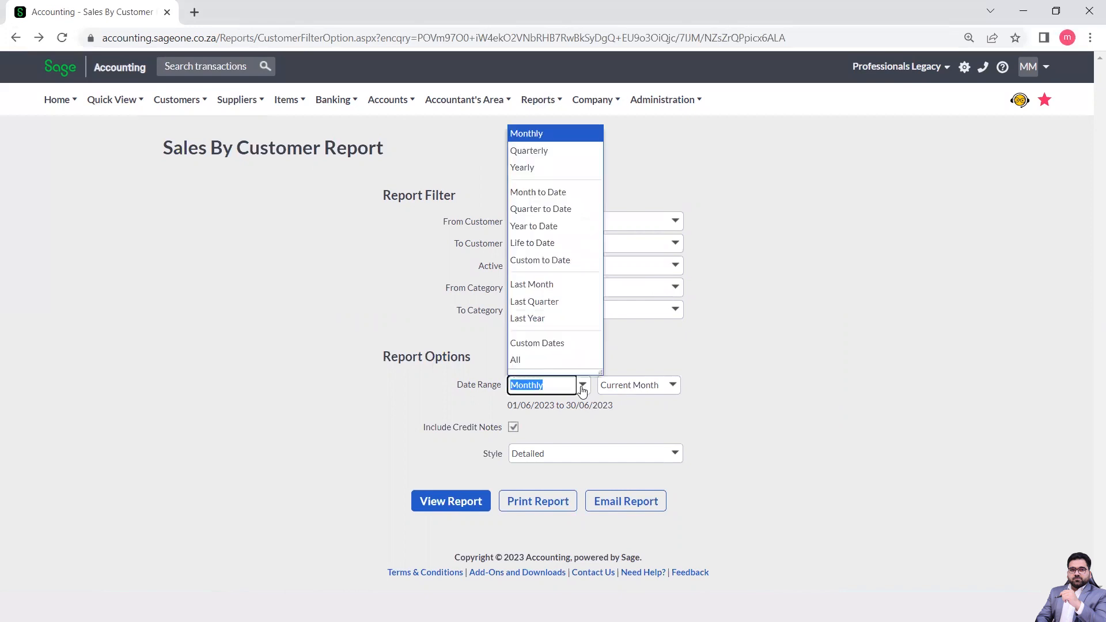
{"action": "left_click", "coordinate": [532, 364]}
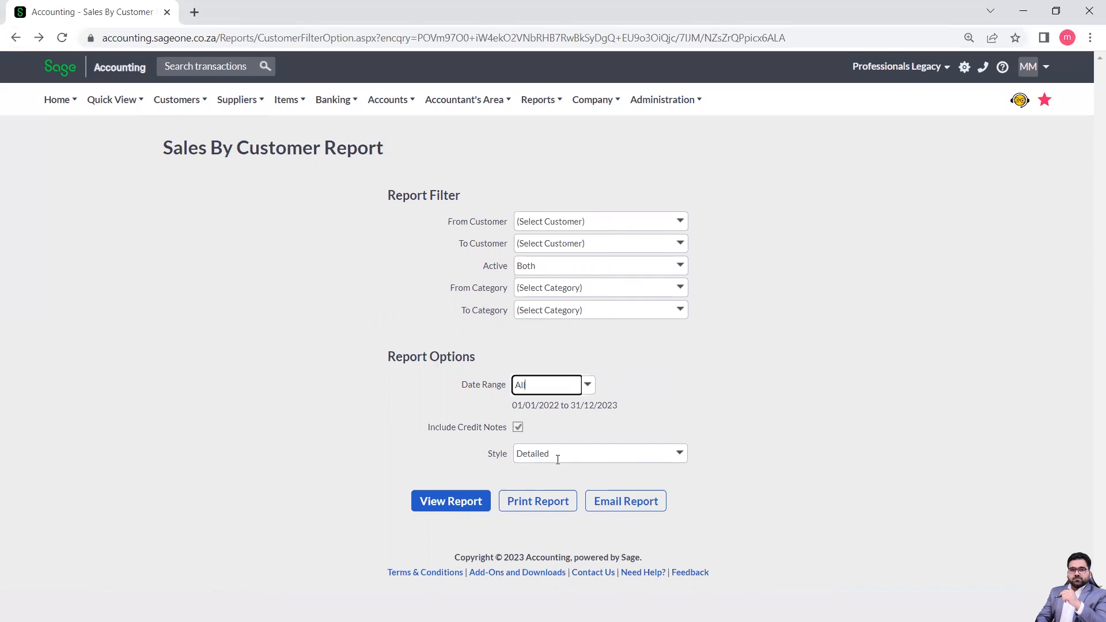
{"action": "left_click", "coordinate": [464, 508]}
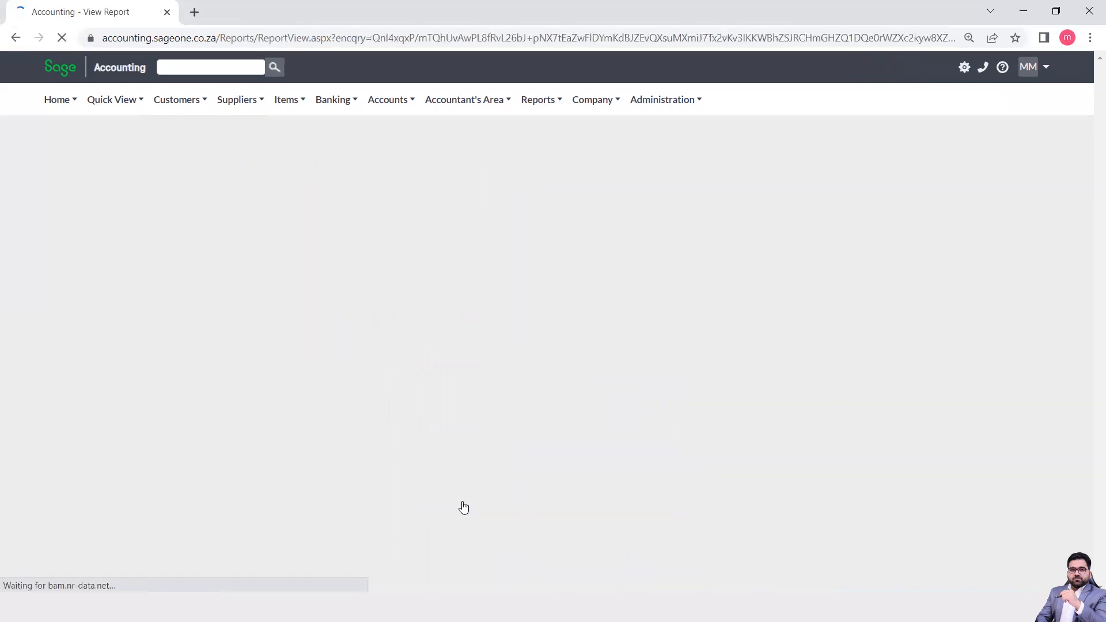
{"action": "scroll", "coordinate": [477, 444], "scroll_direction": "down", "scroll_amount": 2}
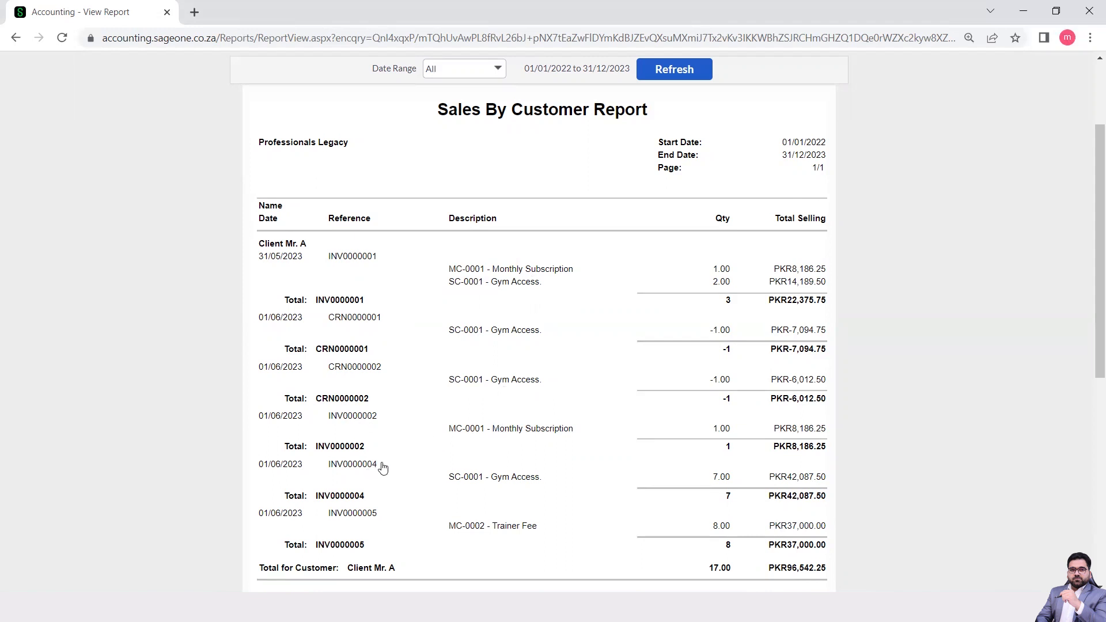
{"action": "scroll", "coordinate": [556, 493], "scroll_direction": "down", "scroll_amount": 2}
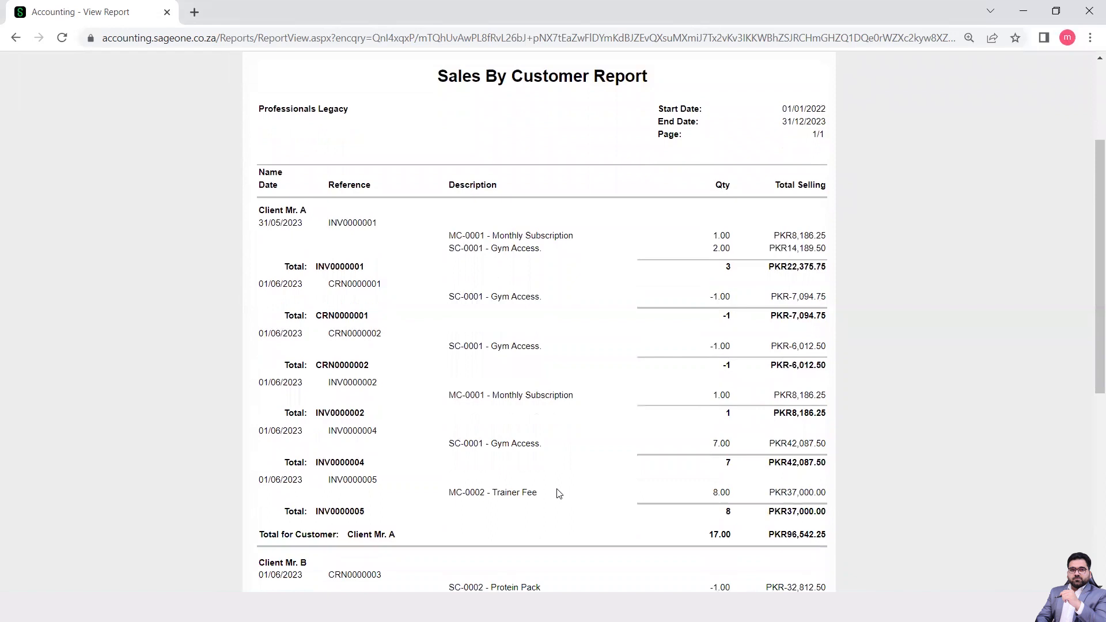
{"action": "scroll", "coordinate": [496, 419], "scroll_direction": "down", "scroll_amount": 5}
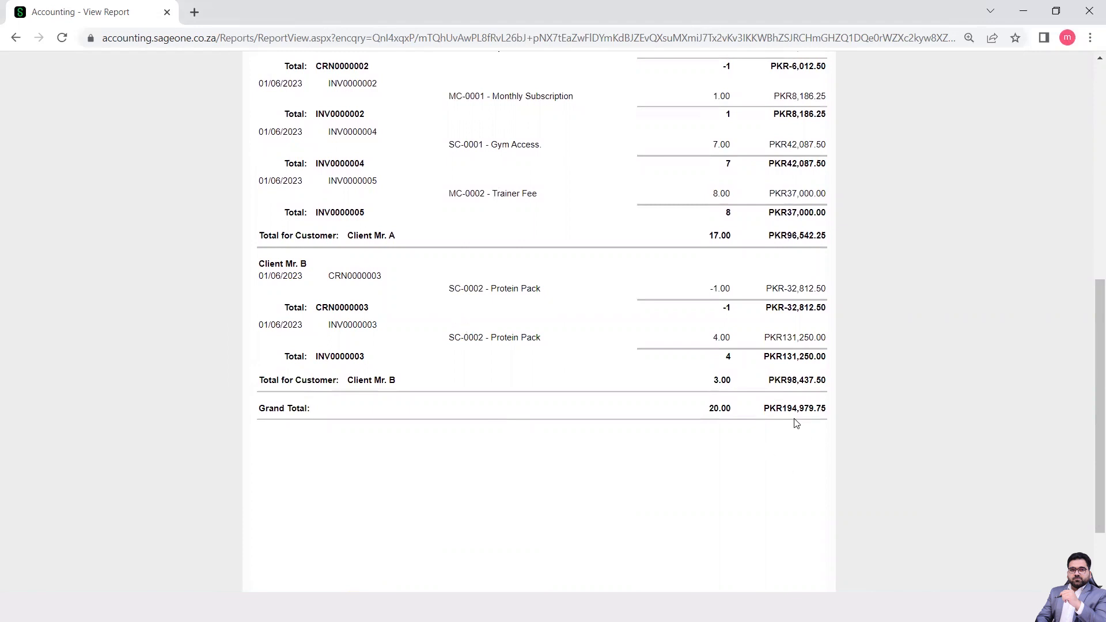
Step: Open the Customer Balances - Days Outstanding report and view it in Summary style for all customers
{"action": "scroll", "coordinate": [620, 457], "scroll_direction": "up", "scroll_amount": 8}
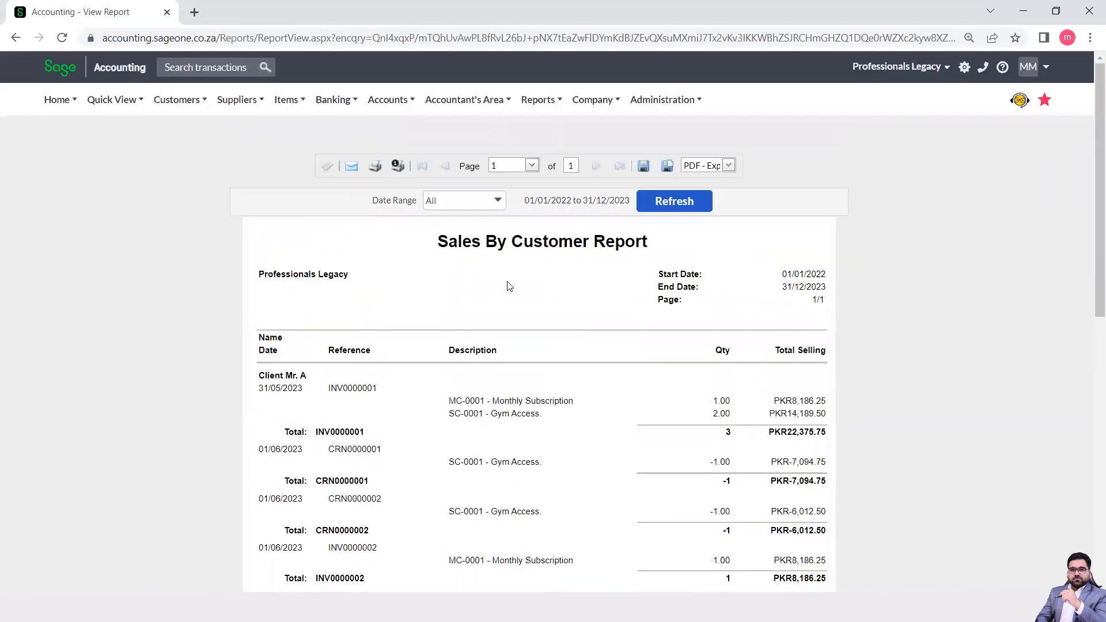
{"action": "left_click", "coordinate": [196, 99]}
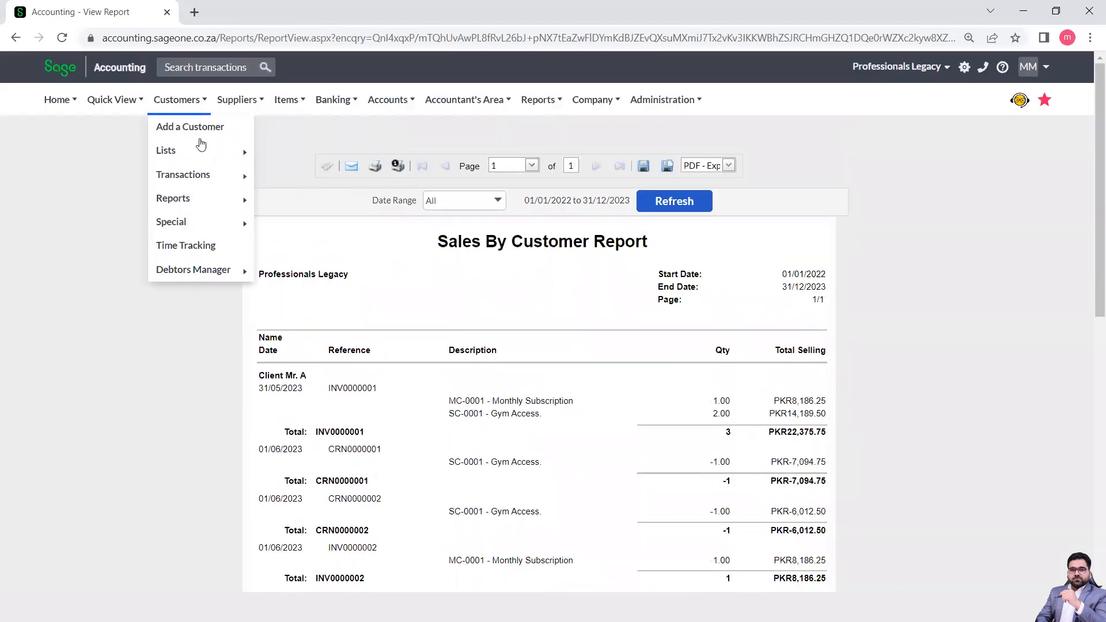
{"action": "mouse_move", "coordinate": [203, 206]}
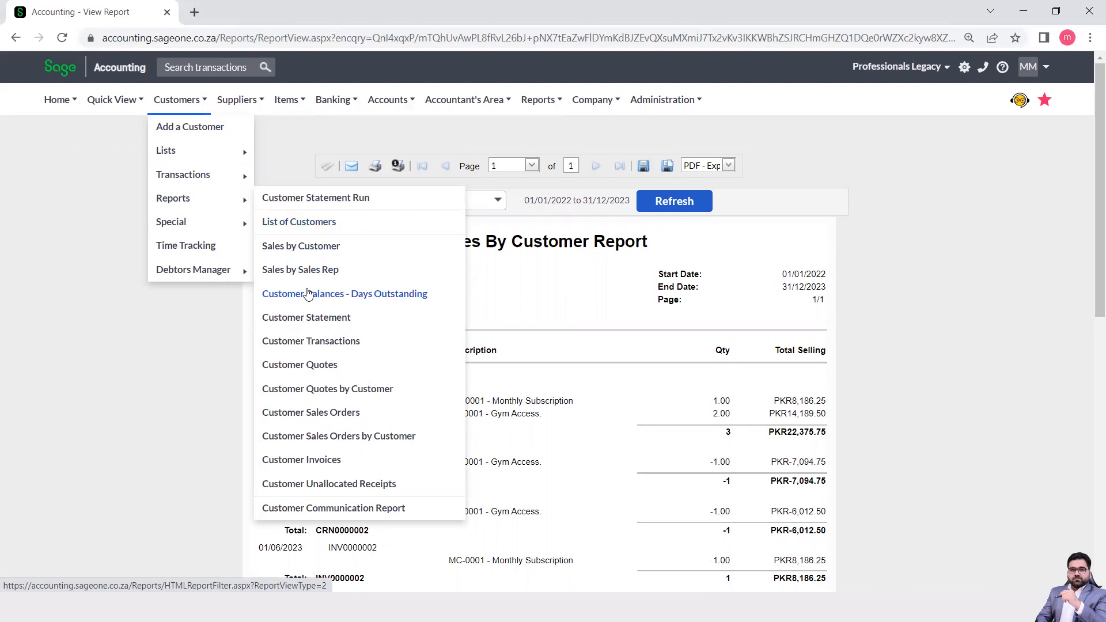
{"action": "left_click", "coordinate": [338, 298]}
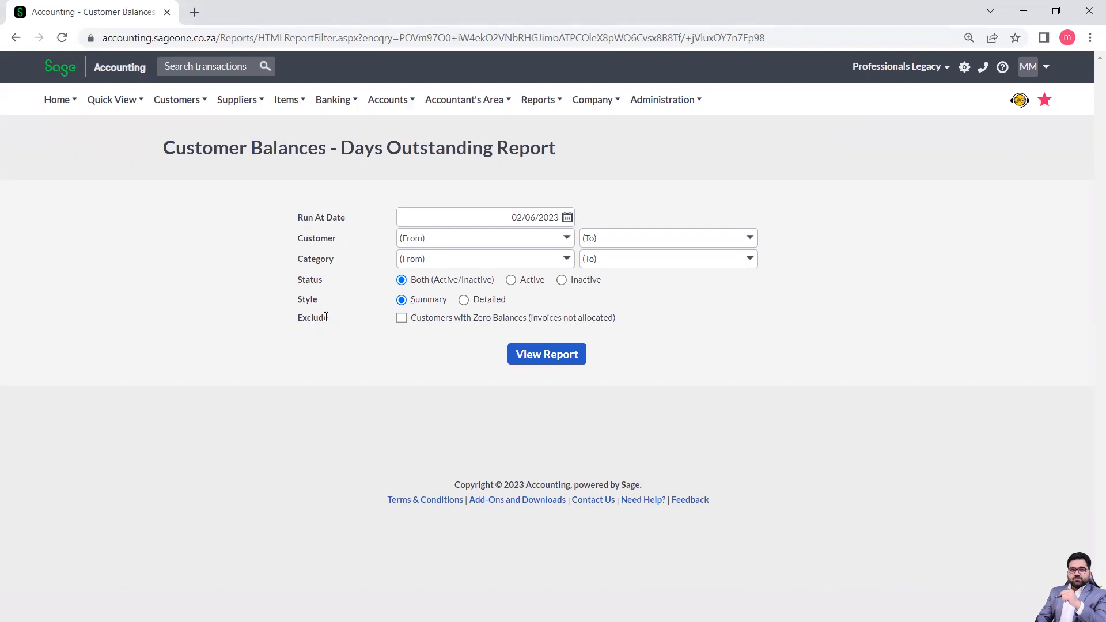
{"action": "mouse_move", "coordinate": [431, 321]}
{"action": "left_click", "coordinate": [564, 356]}
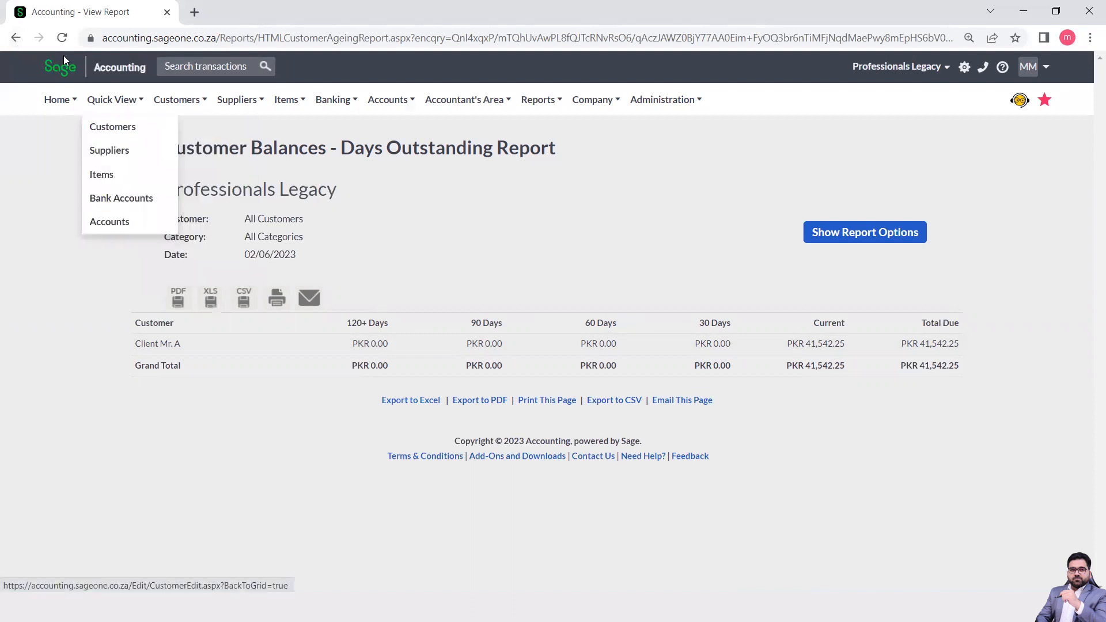
Step: Return to the Days Outstanding report options, set the style to Detailed, and view the report
{"action": "left_click", "coordinate": [13, 40]}
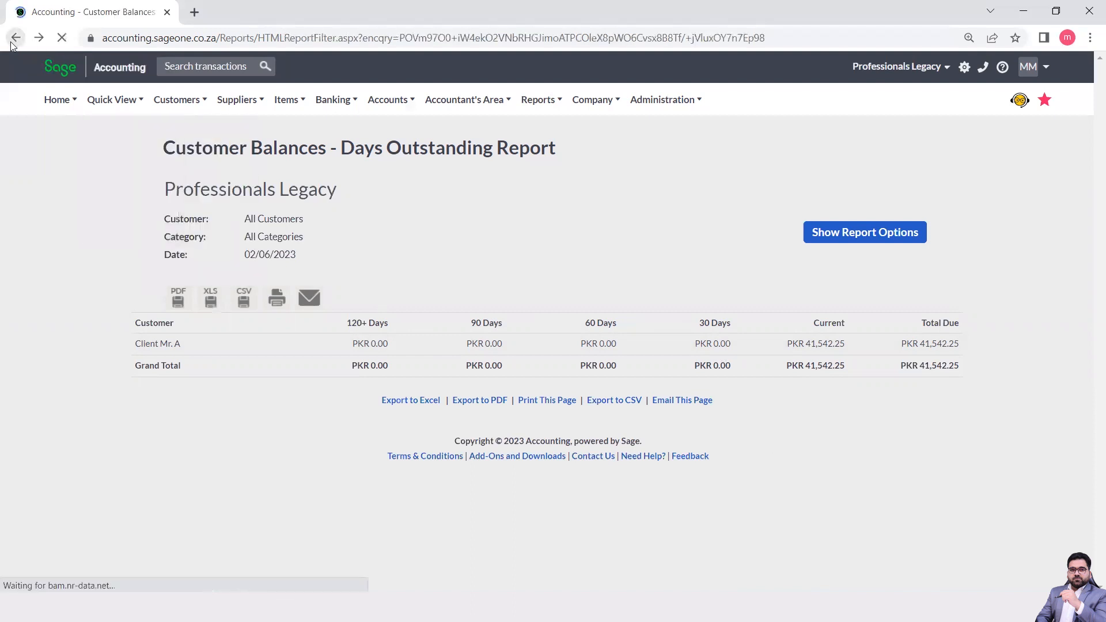
{"action": "left_click", "coordinate": [464, 300]}
{"action": "left_click", "coordinate": [549, 363]}
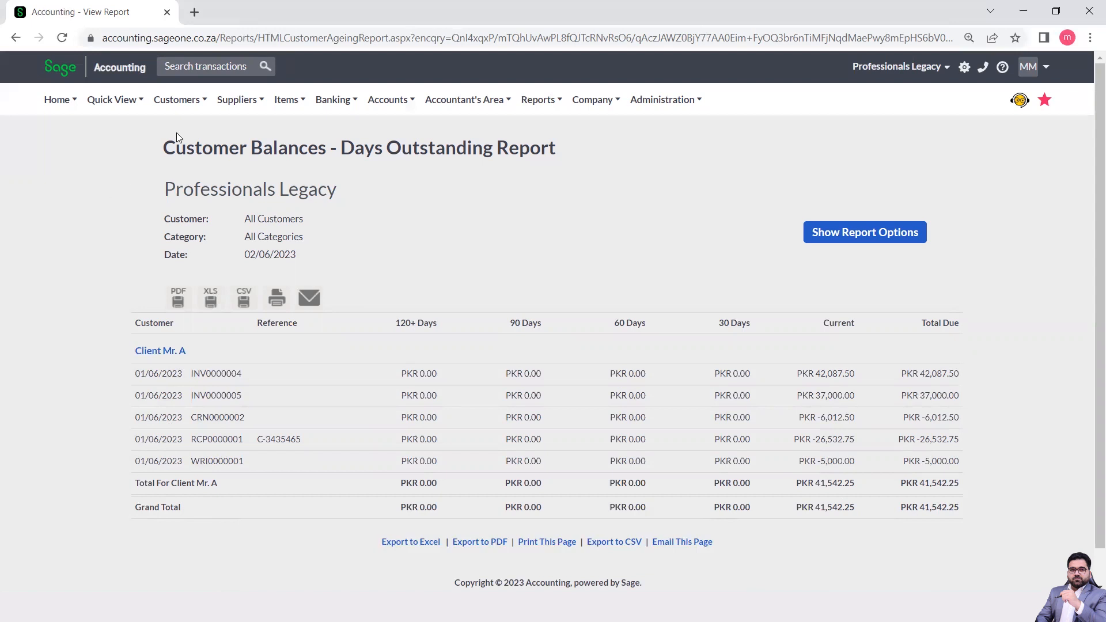
Step: Open the Customer Statement report and review its filters and report options
{"action": "mouse_move", "coordinate": [186, 105]}
{"action": "mouse_move", "coordinate": [215, 202]}
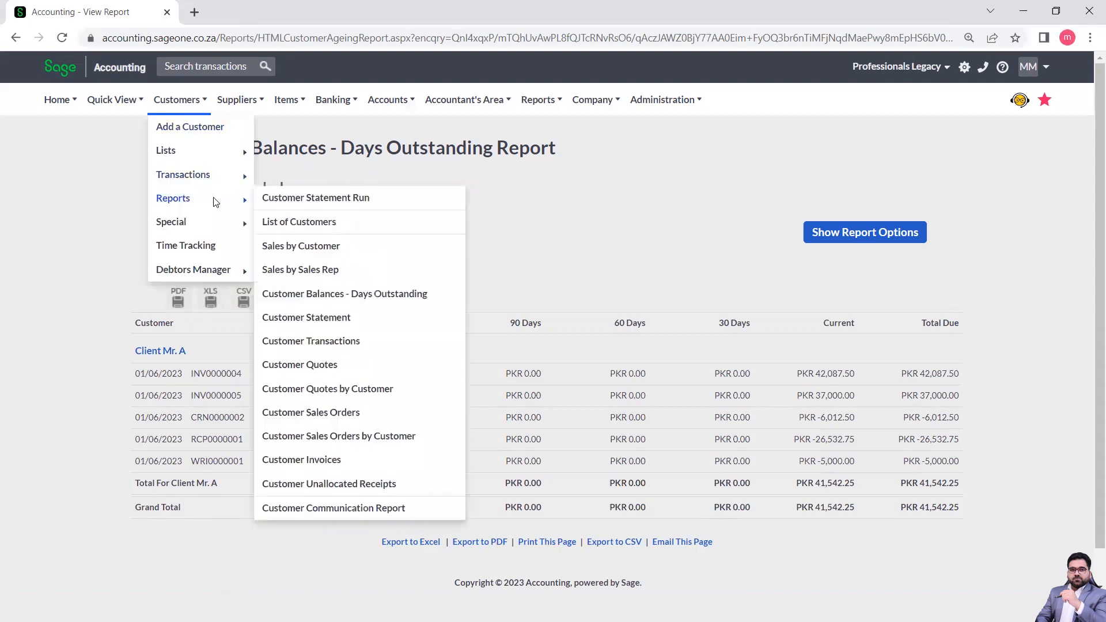
{"action": "left_click", "coordinate": [323, 318]}
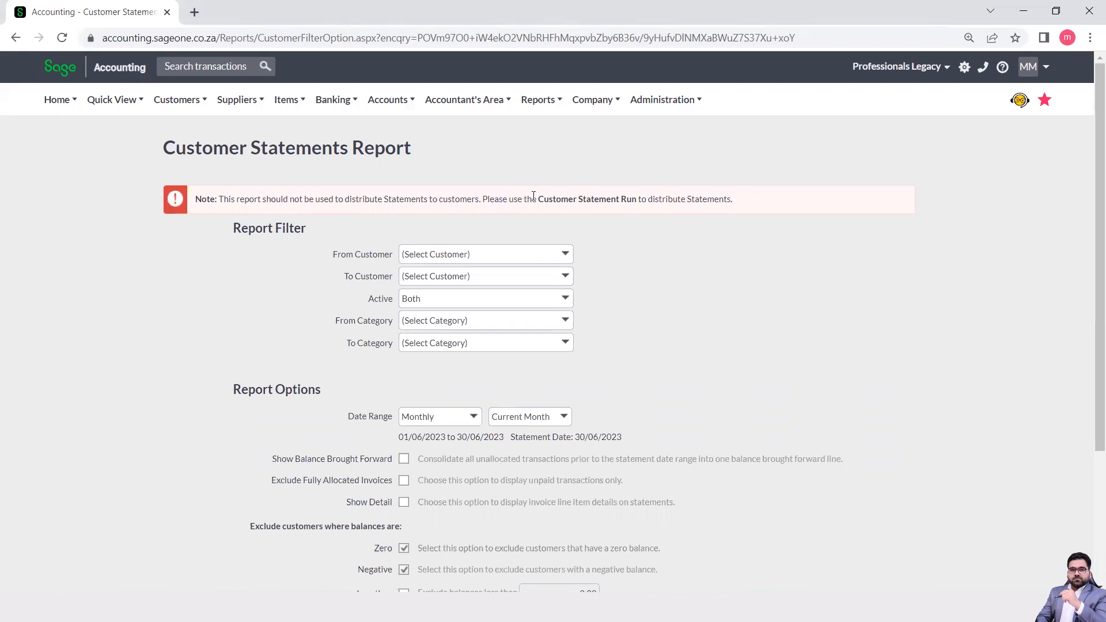
{"action": "mouse_move", "coordinate": [242, 106]}
{"action": "mouse_move", "coordinate": [179, 104]}
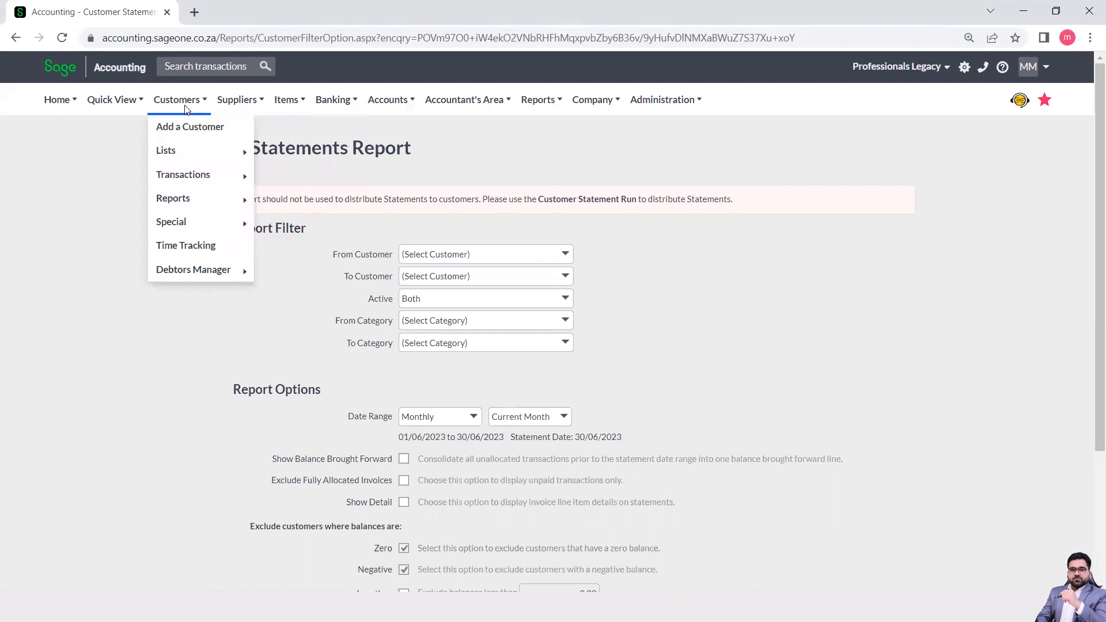
{"action": "mouse_move", "coordinate": [219, 199]}
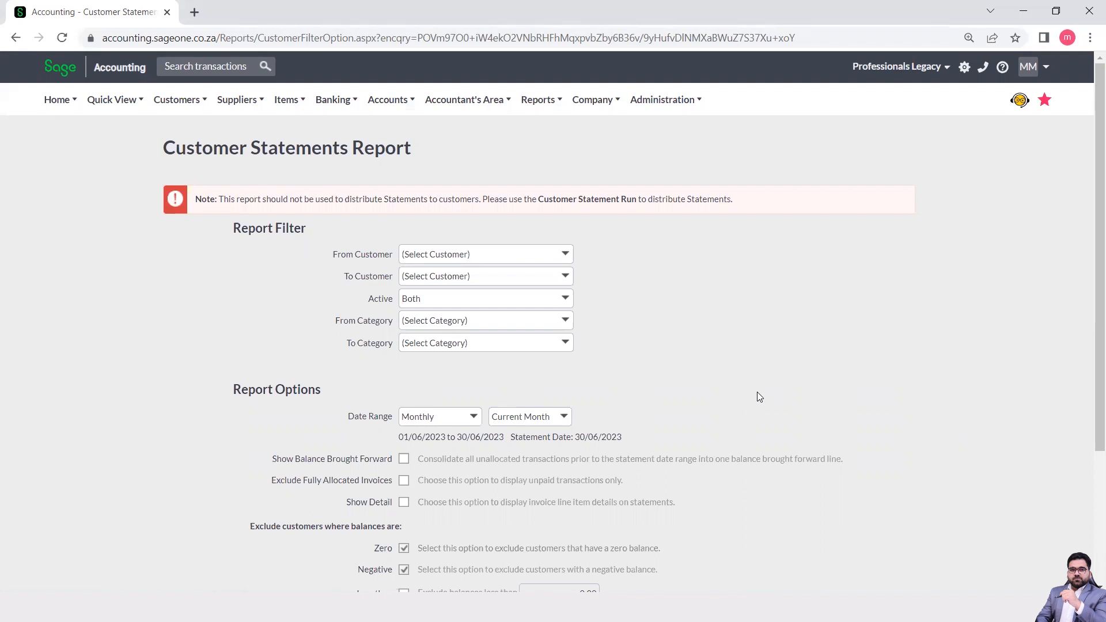
{"action": "scroll", "coordinate": [757, 393], "scroll_direction": "down", "scroll_amount": 2}
{"action": "scroll", "coordinate": [758, 393], "scroll_direction": "up", "scroll_amount": 2}
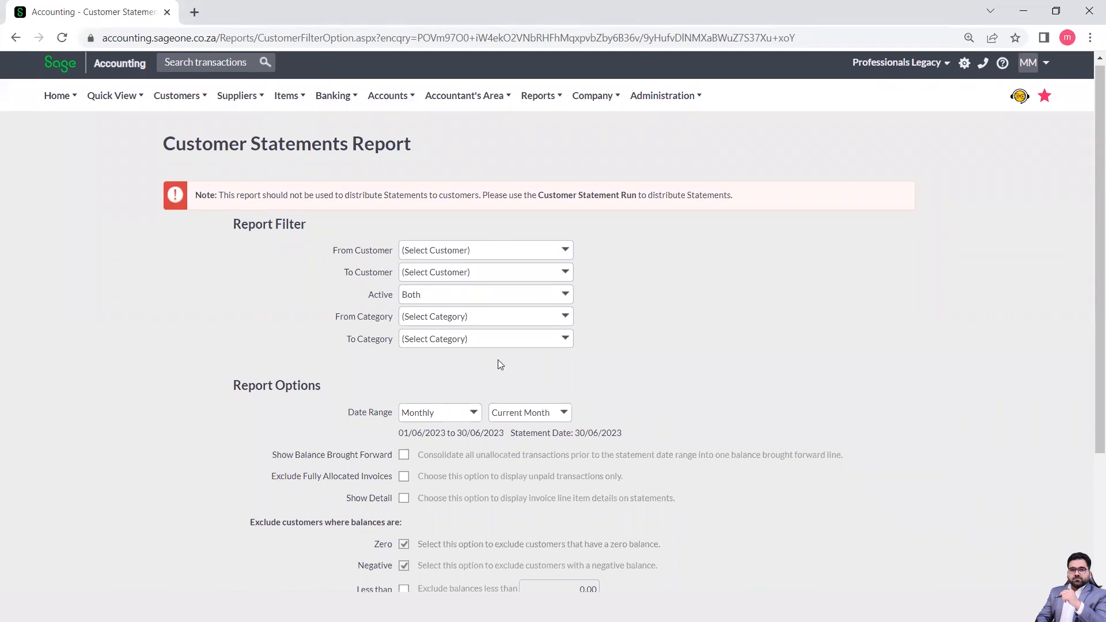
{"action": "scroll", "coordinate": [497, 364], "scroll_direction": "down", "scroll_amount": 3}
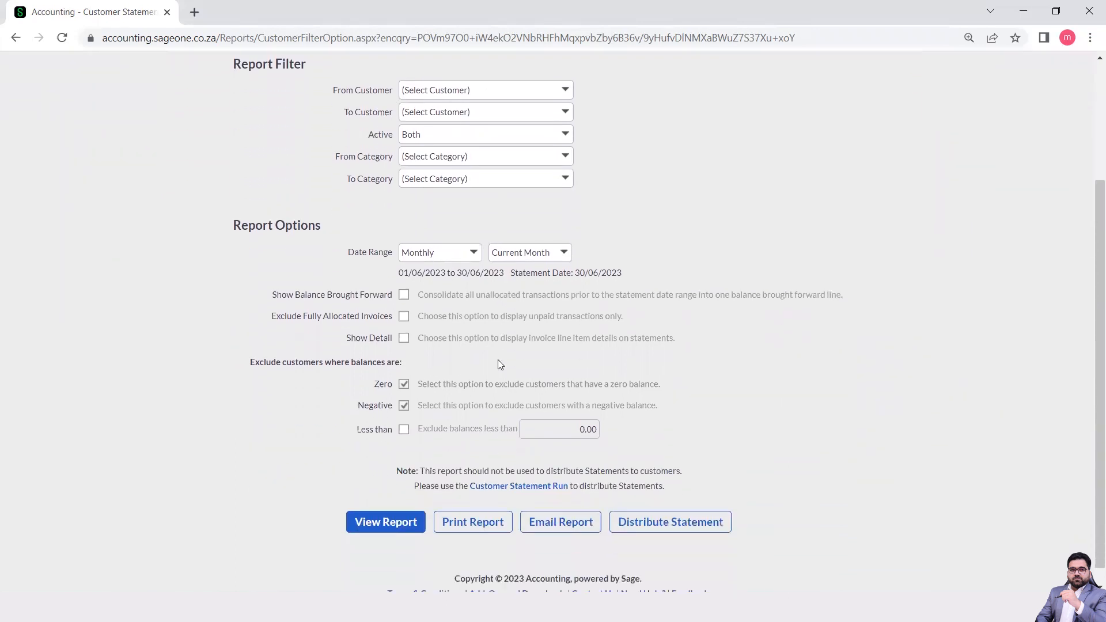
Step: Run the customer statement report with the date range All and Show Detail enabled, and review the statement down to its ageing summary
{"action": "left_click", "coordinate": [468, 252]}
{"action": "left_click", "coordinate": [473, 252]}
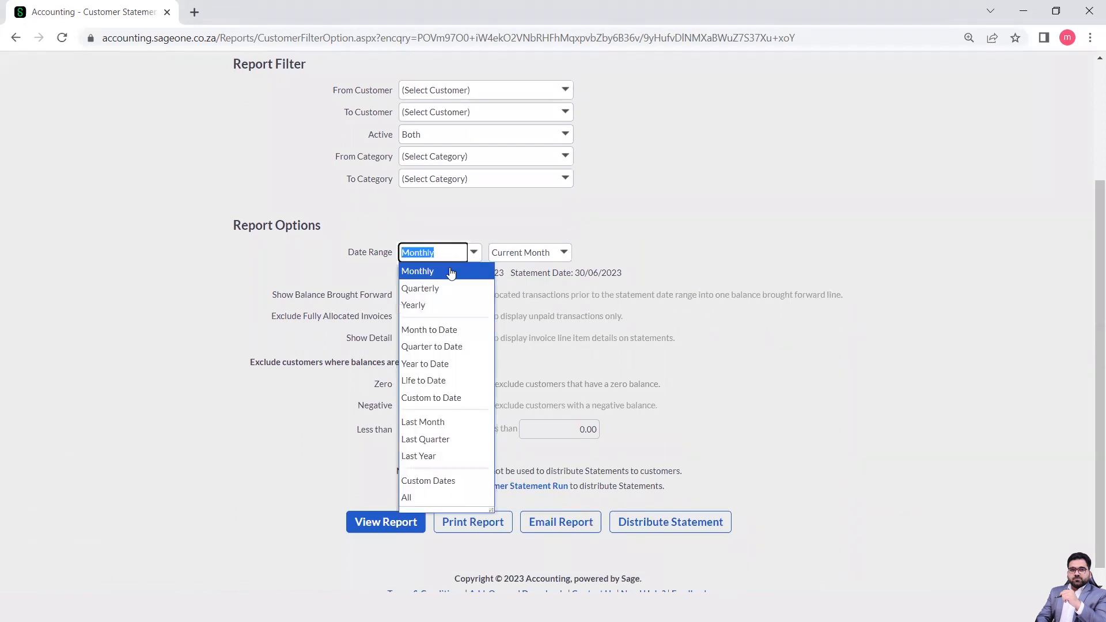
{"action": "left_click", "coordinate": [423, 499]}
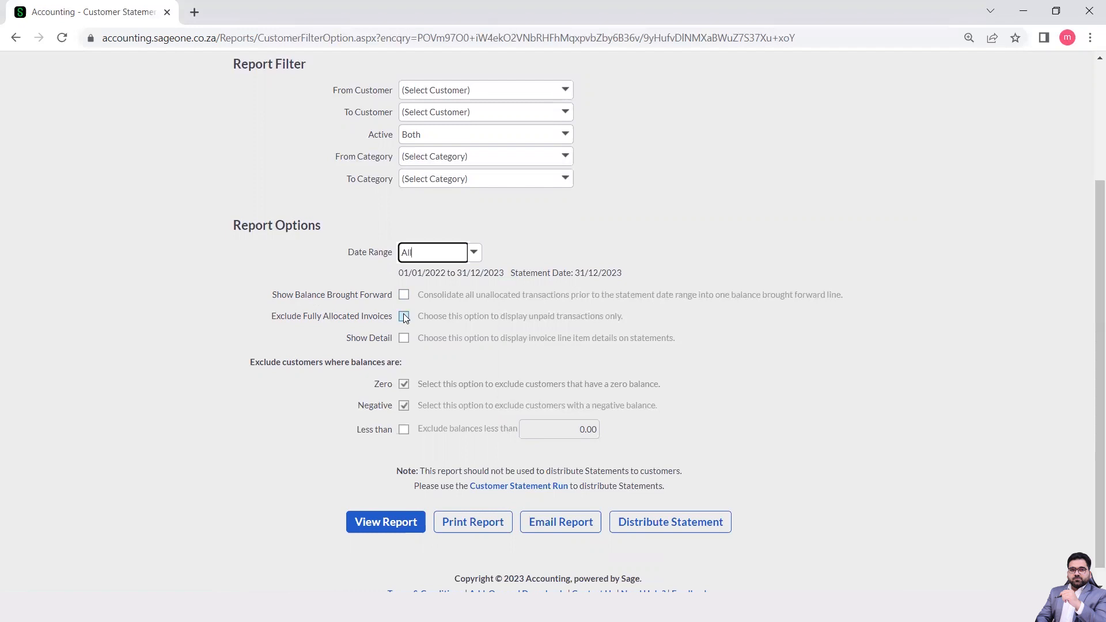
{"action": "left_click", "coordinate": [406, 340]}
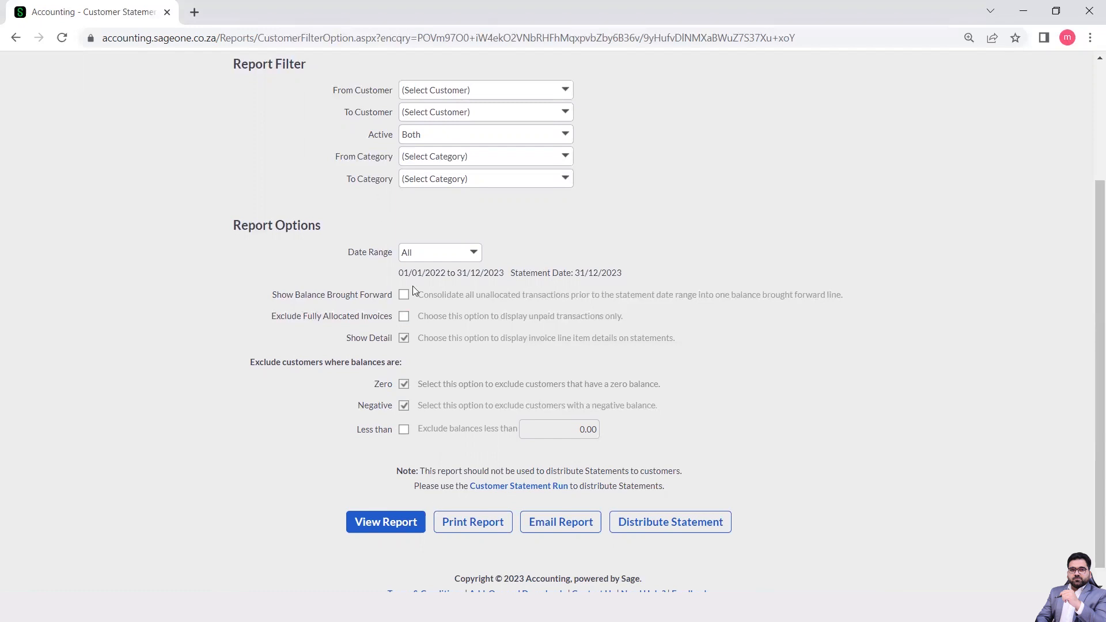
{"action": "left_click", "coordinate": [388, 524]}
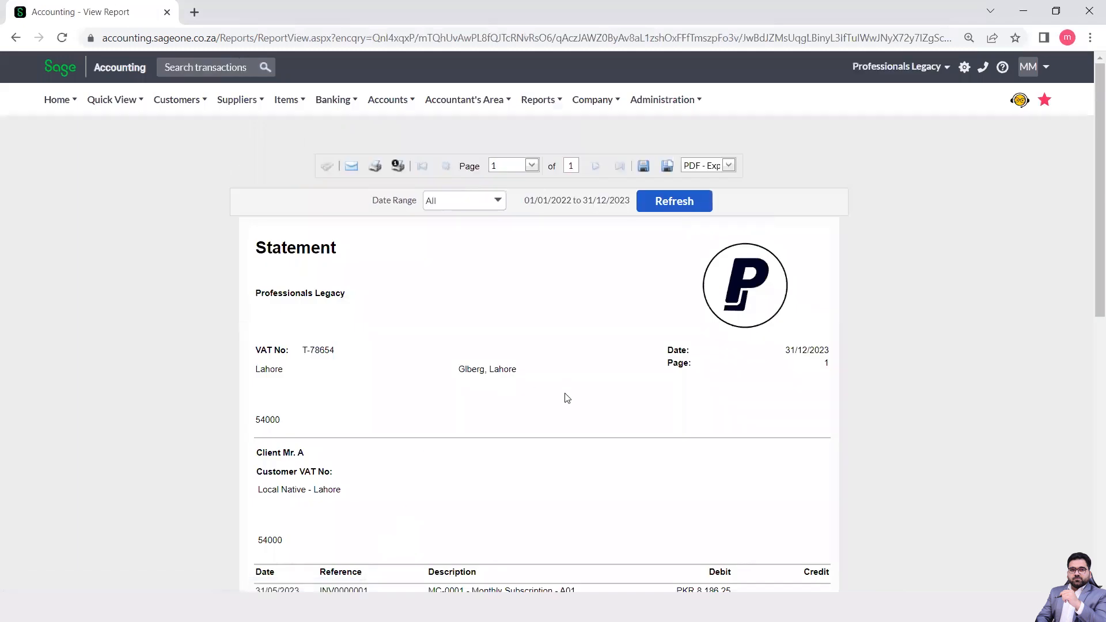
{"action": "scroll", "coordinate": [567, 398], "scroll_direction": "down", "scroll_amount": 4}
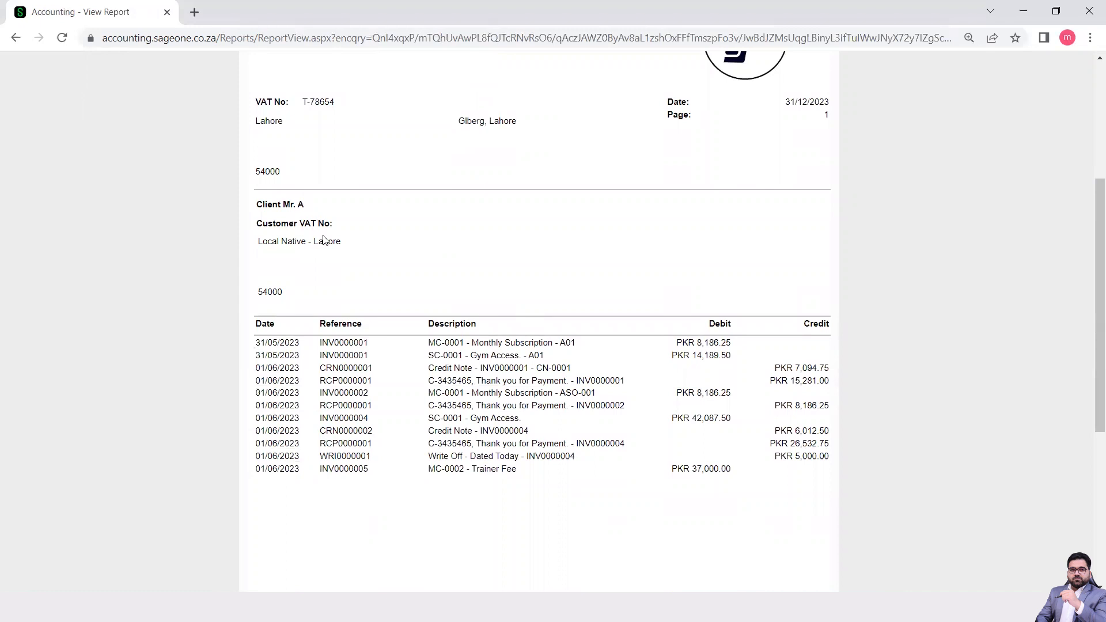
{"action": "scroll", "coordinate": [439, 392], "scroll_direction": "down", "scroll_amount": 2}
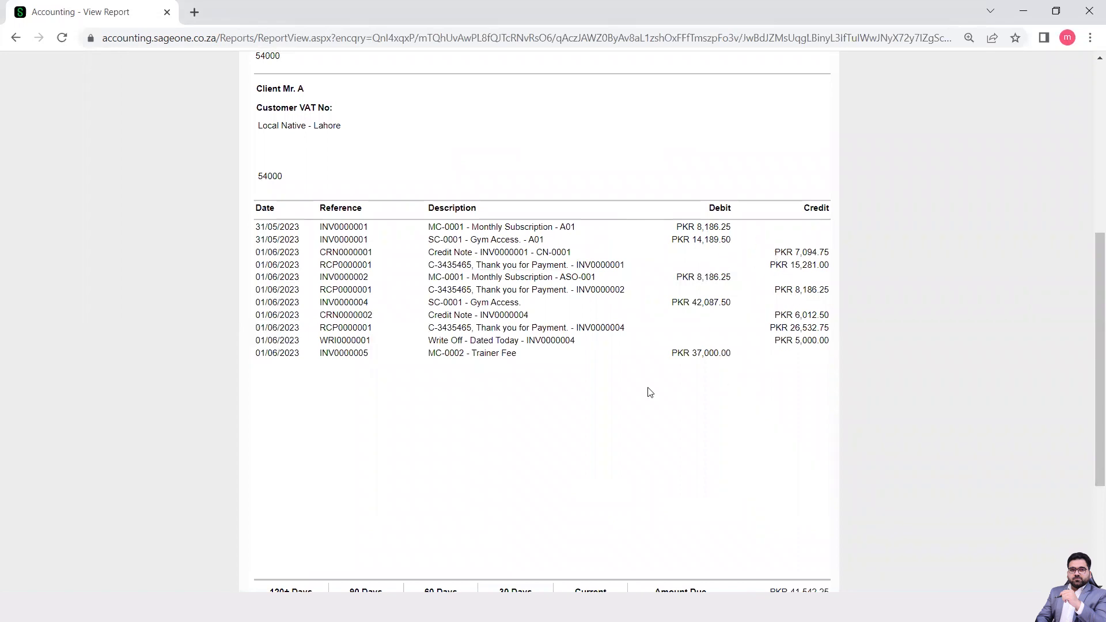
{"action": "scroll", "coordinate": [651, 391], "scroll_direction": "down", "scroll_amount": 4}
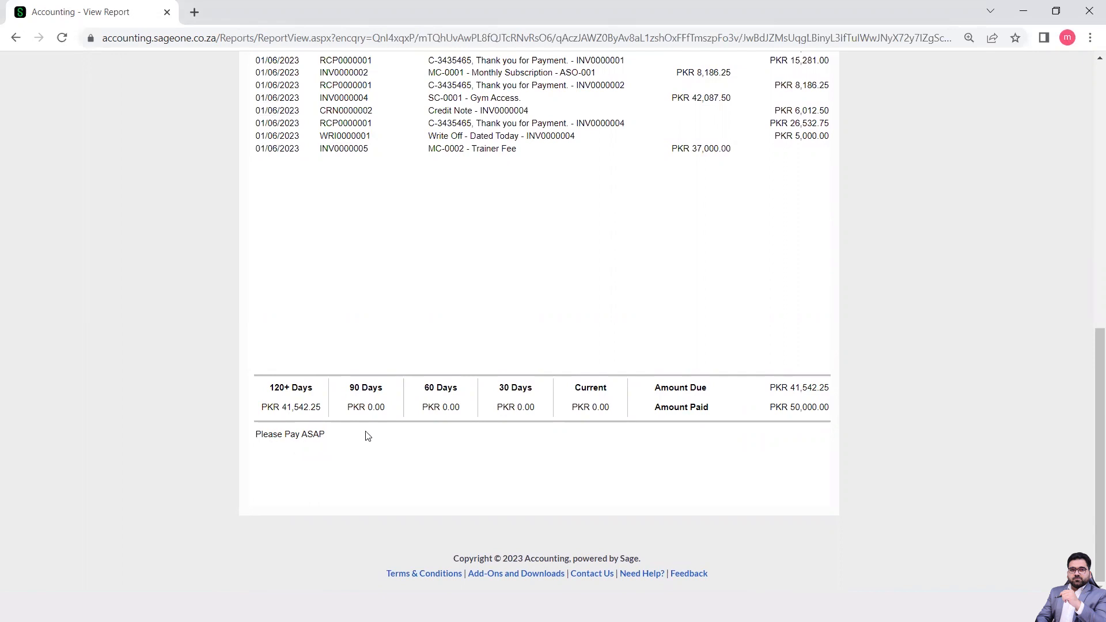
{"action": "scroll", "coordinate": [402, 304], "scroll_direction": "up", "scroll_amount": 10}
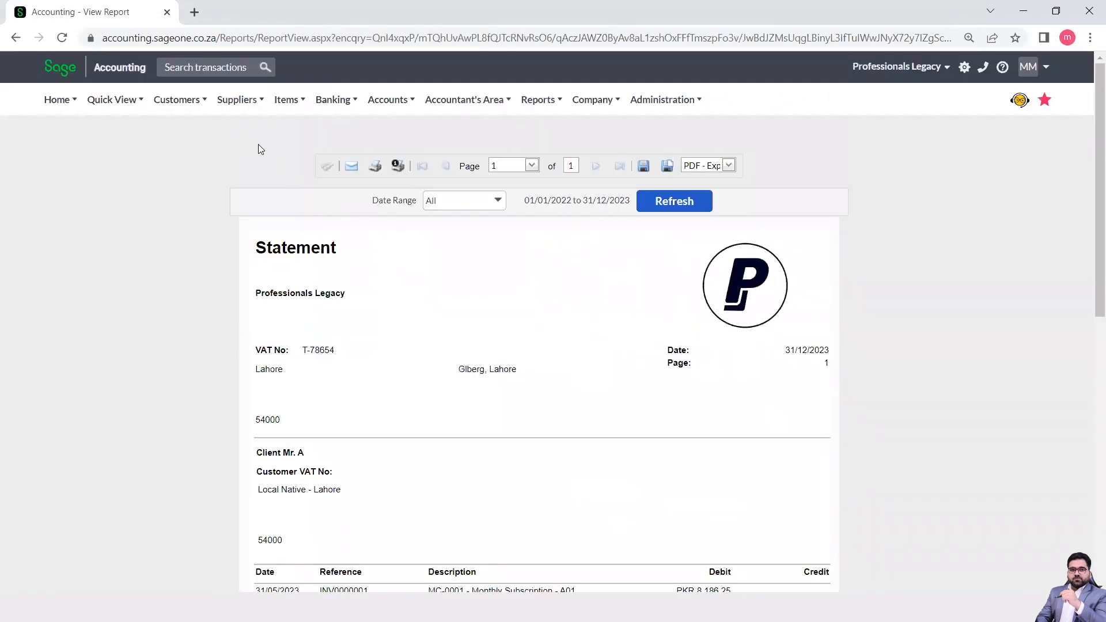
Step: Rerun the customer statements for the current month, showing the balance brought forward and including negative balances, and review Client Mr. A's statement
{"action": "left_click", "coordinate": [16, 39]}
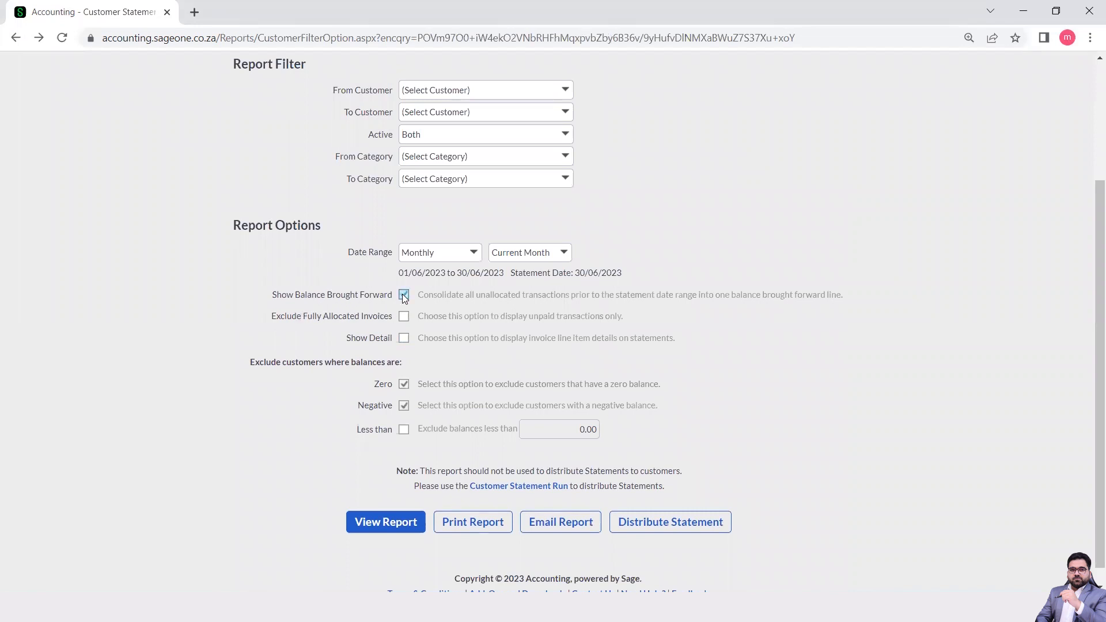
{"action": "left_click", "coordinate": [403, 406]}
{"action": "left_click", "coordinate": [391, 521]}
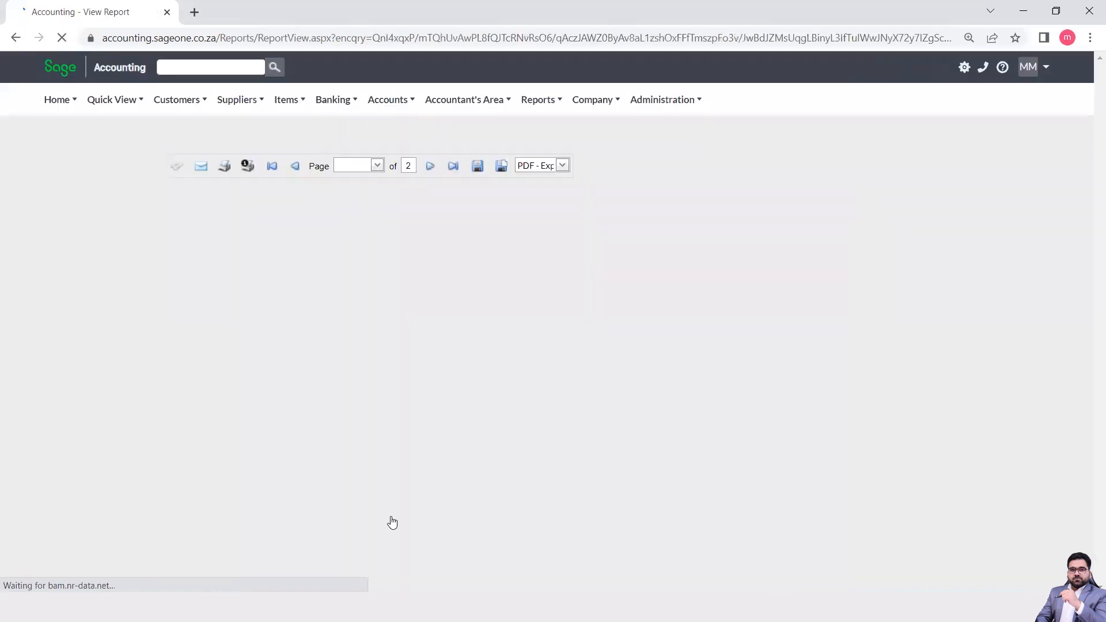
{"action": "scroll", "coordinate": [614, 383], "scroll_direction": "down", "scroll_amount": 5}
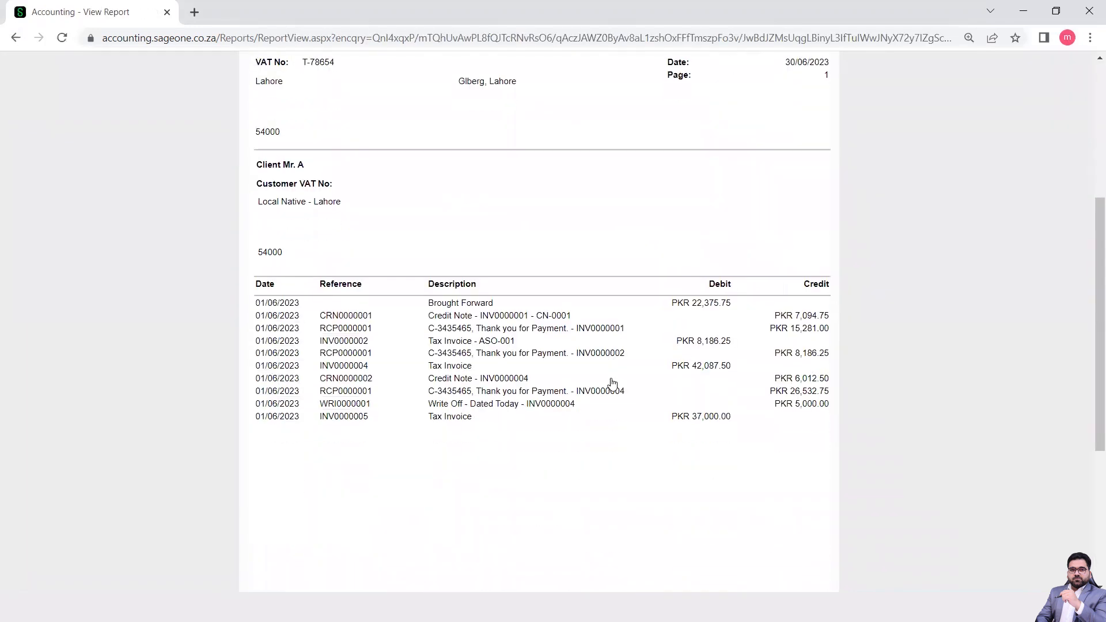
{"action": "scroll", "coordinate": [722, 439], "scroll_direction": "down", "scroll_amount": 5}
{"action": "scroll", "coordinate": [723, 440], "scroll_direction": "up", "scroll_amount": 5}
{"action": "scroll", "coordinate": [739, 476], "scroll_direction": "down", "scroll_amount": 3}
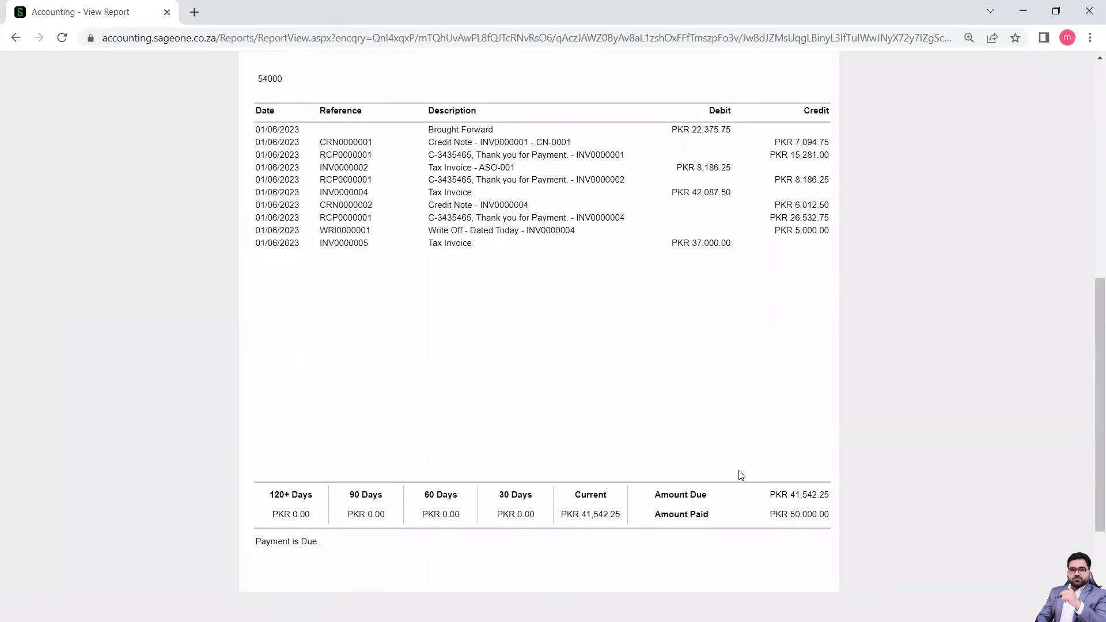
{"action": "scroll", "coordinate": [551, 277], "scroll_direction": "up", "scroll_amount": 2}
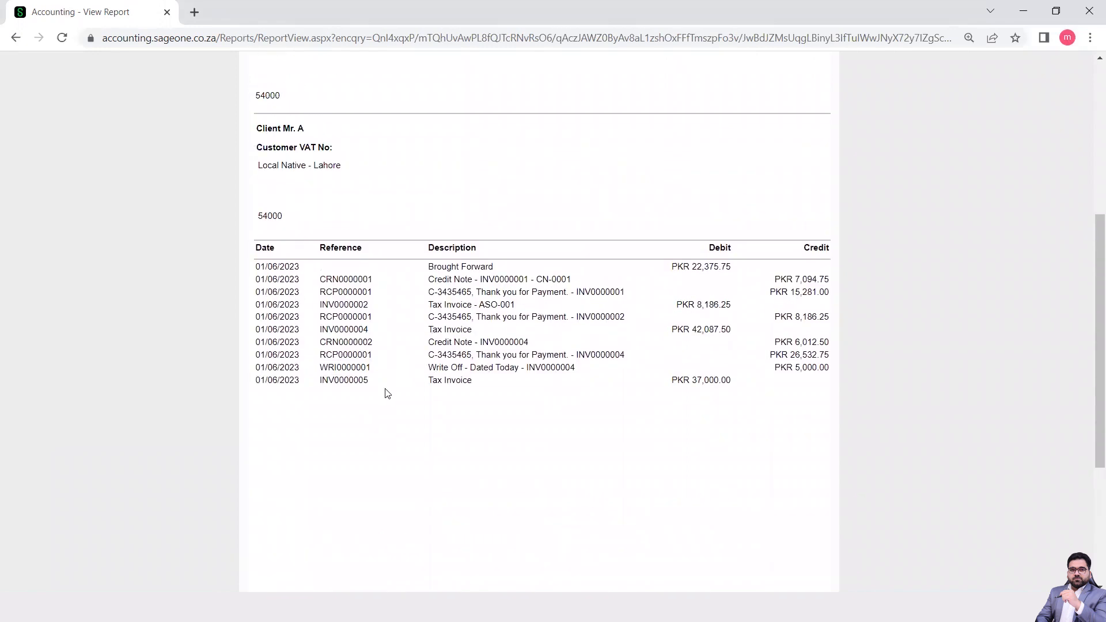
{"action": "scroll", "coordinate": [410, 397], "scroll_direction": "up", "scroll_amount": 1}
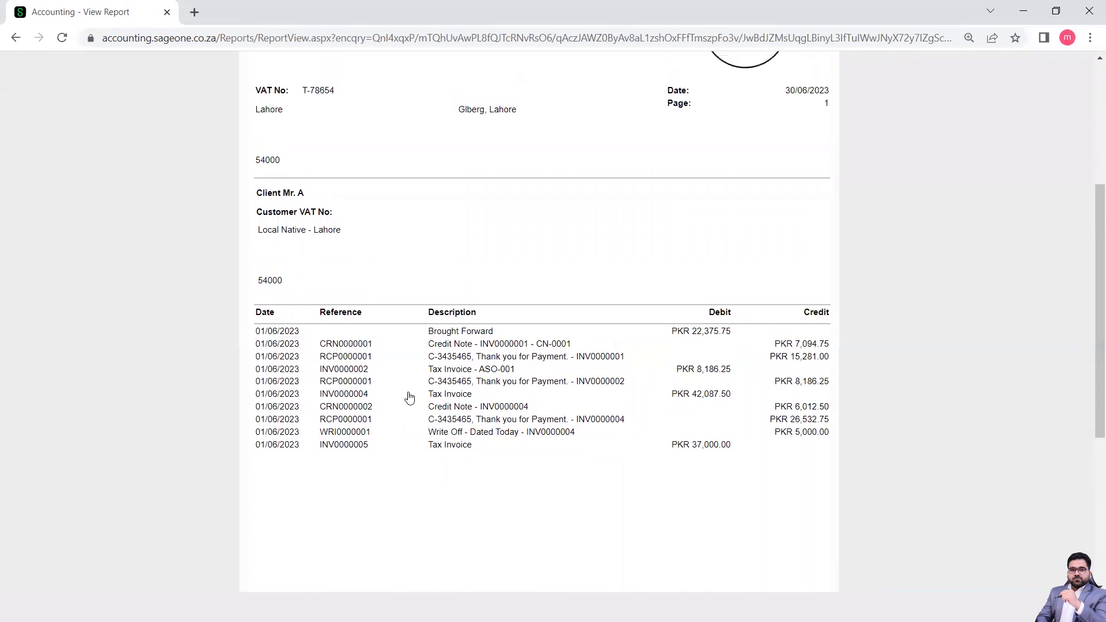
{"action": "scroll", "coordinate": [410, 398], "scroll_direction": "up", "scroll_amount": 4}
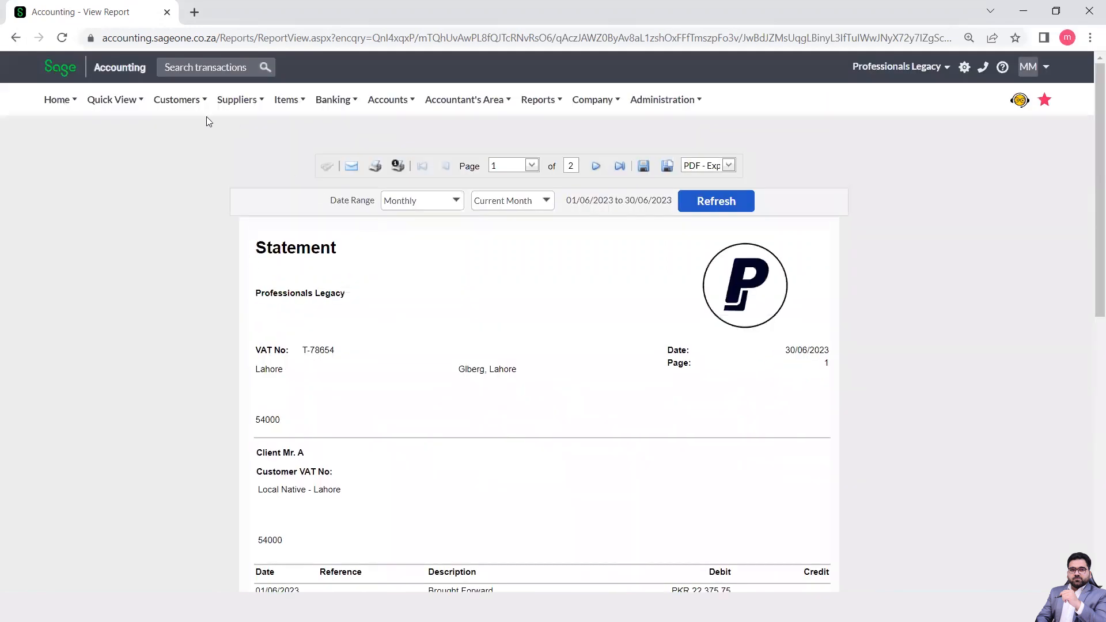
Step: Open the Customer Statement Run and set its statement date range to All
{"action": "mouse_move", "coordinate": [187, 118]}
{"action": "mouse_move", "coordinate": [199, 207]}
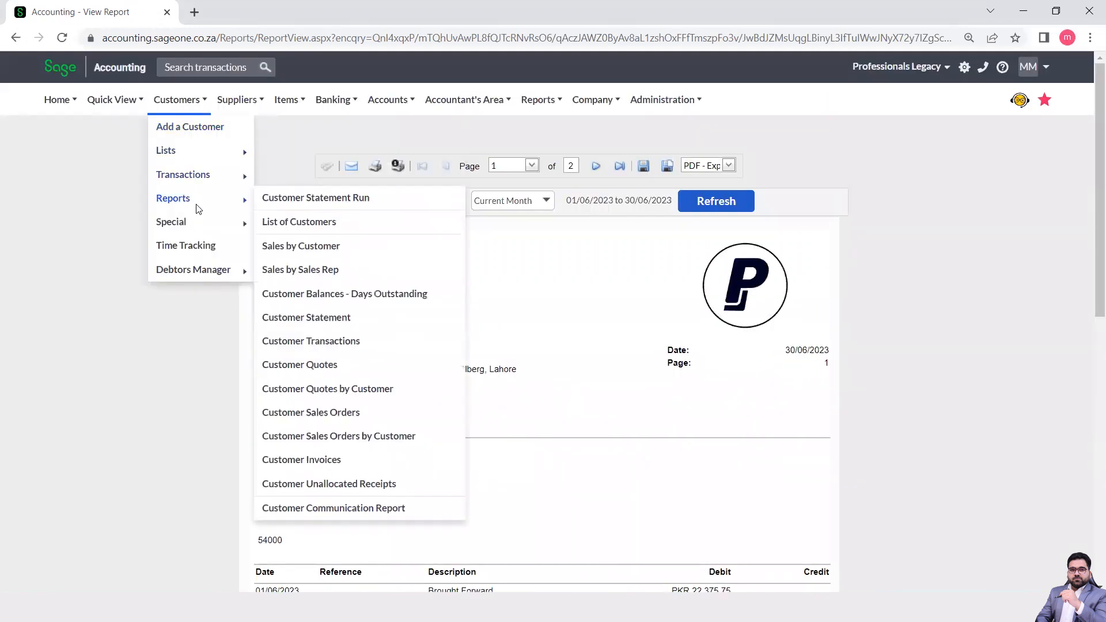
{"action": "left_click", "coordinate": [319, 208]}
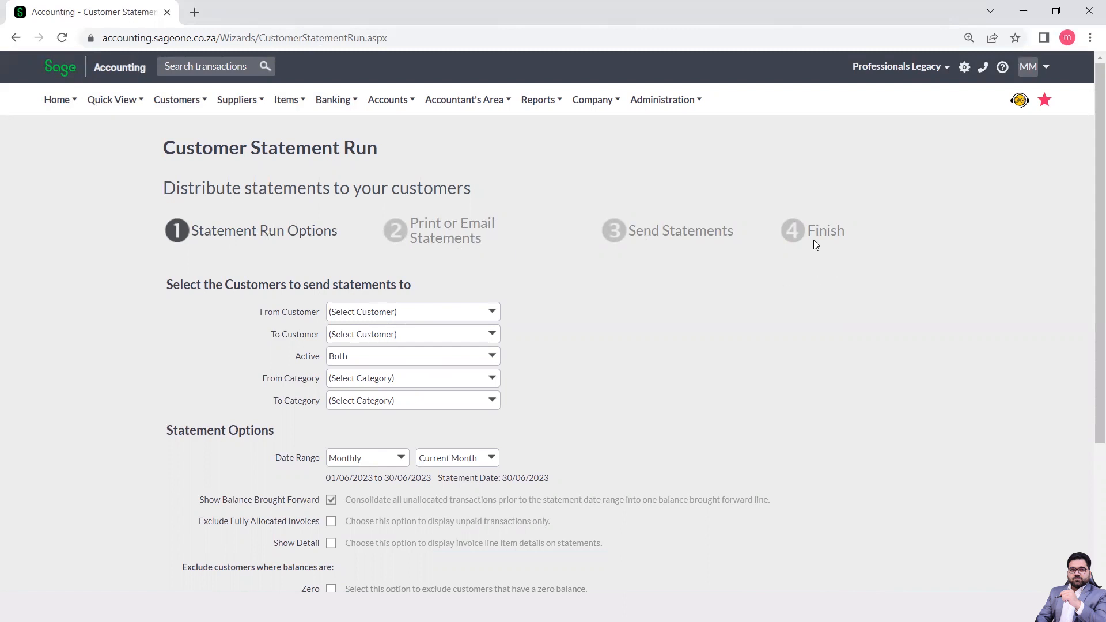
{"action": "scroll", "coordinate": [815, 242], "scroll_direction": "down", "scroll_amount": 3}
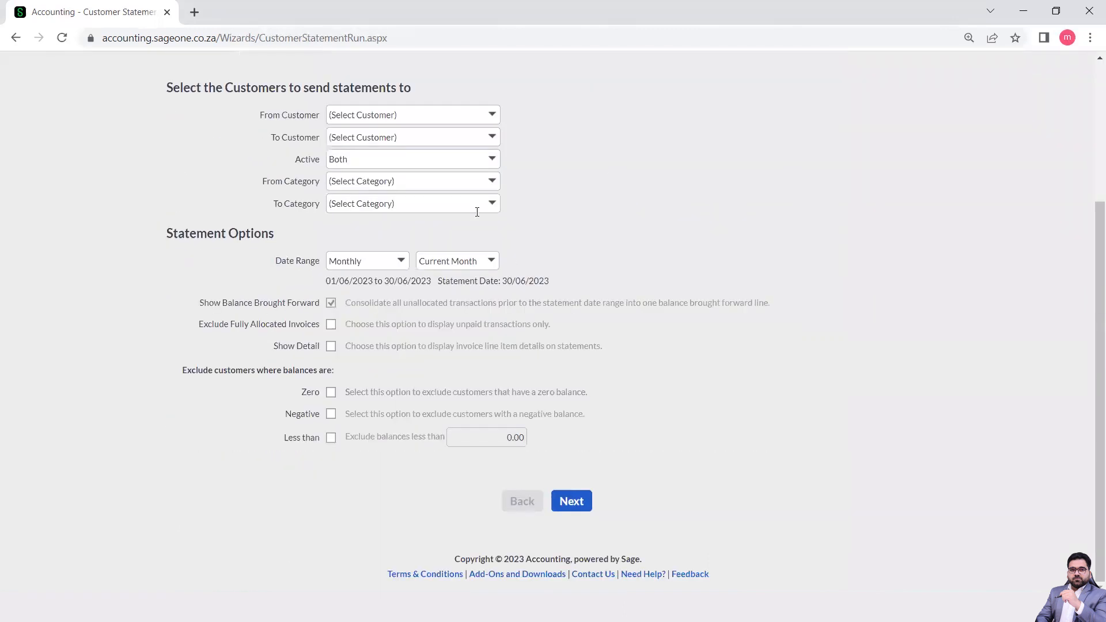
{"action": "left_click", "coordinate": [399, 262]}
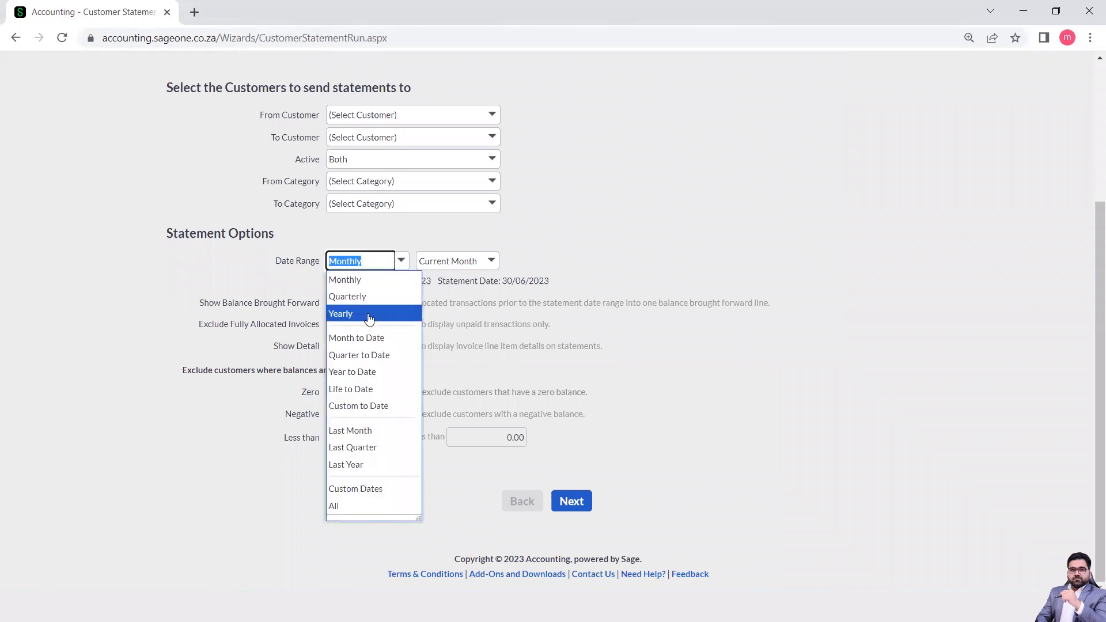
{"action": "left_click", "coordinate": [358, 507]}
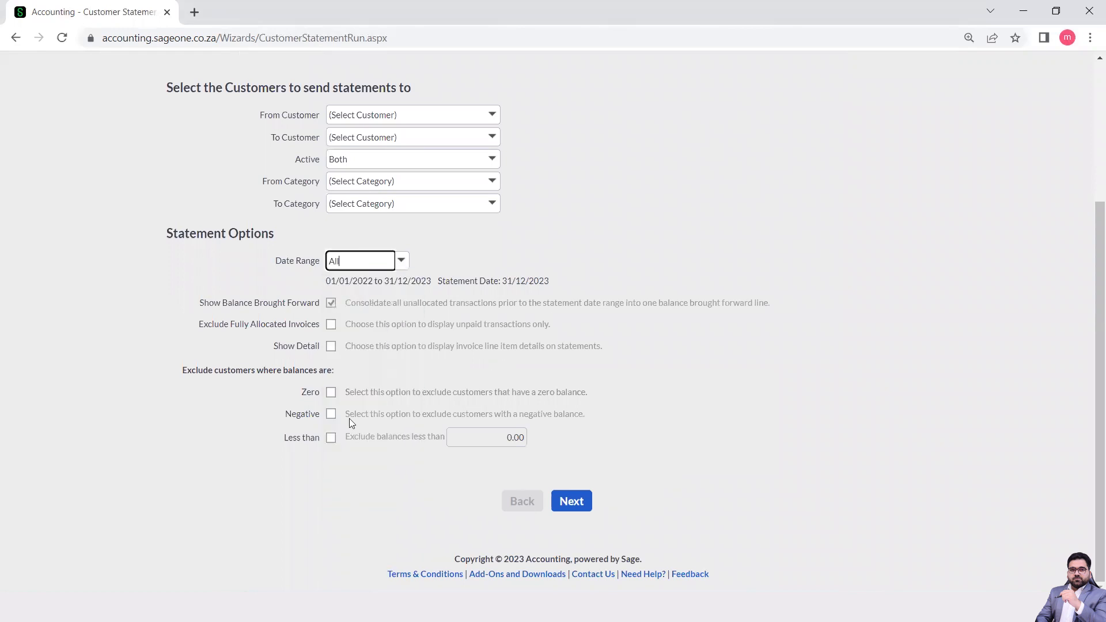
Step: Continue the statement run to the print or email stage and review its distribution and email options
{"action": "left_click", "coordinate": [331, 302]}
{"action": "left_click", "coordinate": [332, 301]}
{"action": "left_click", "coordinate": [571, 503]}
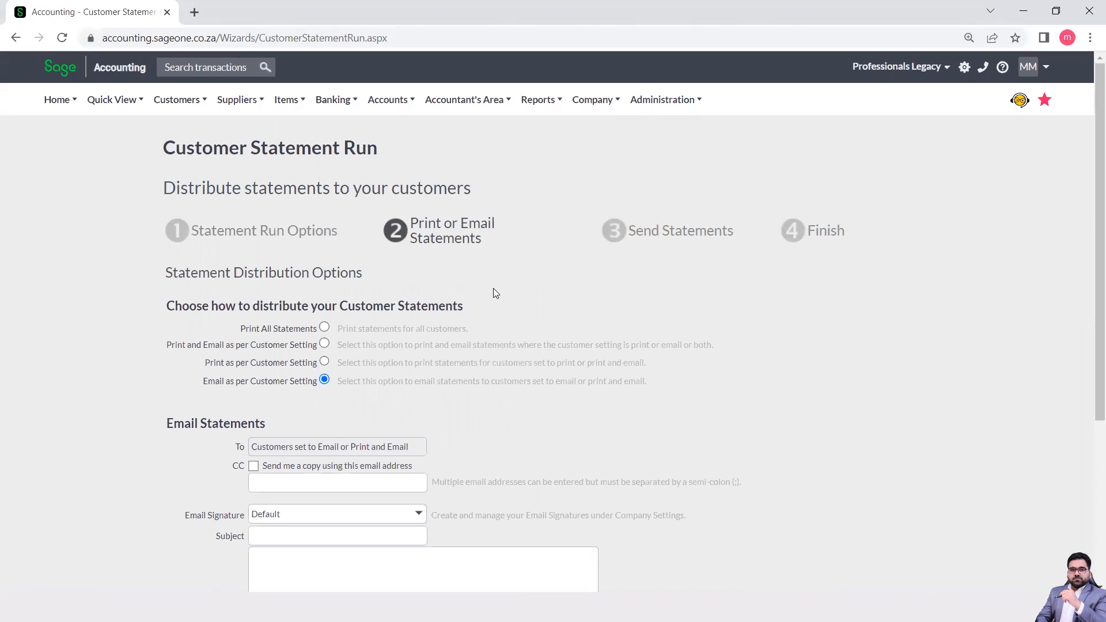
{"action": "scroll", "coordinate": [494, 289], "scroll_direction": "down", "scroll_amount": 4}
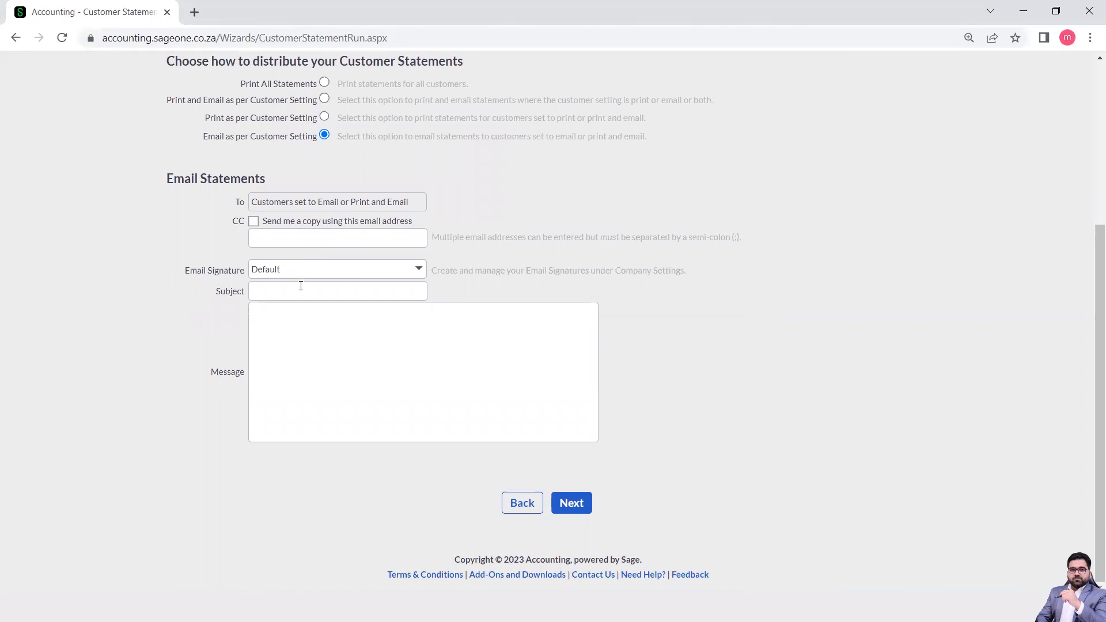
Step: Apply the Default email signature to the statement email and try to continue the run with Email as per Customer Setting
{"action": "left_click", "coordinate": [419, 271]}
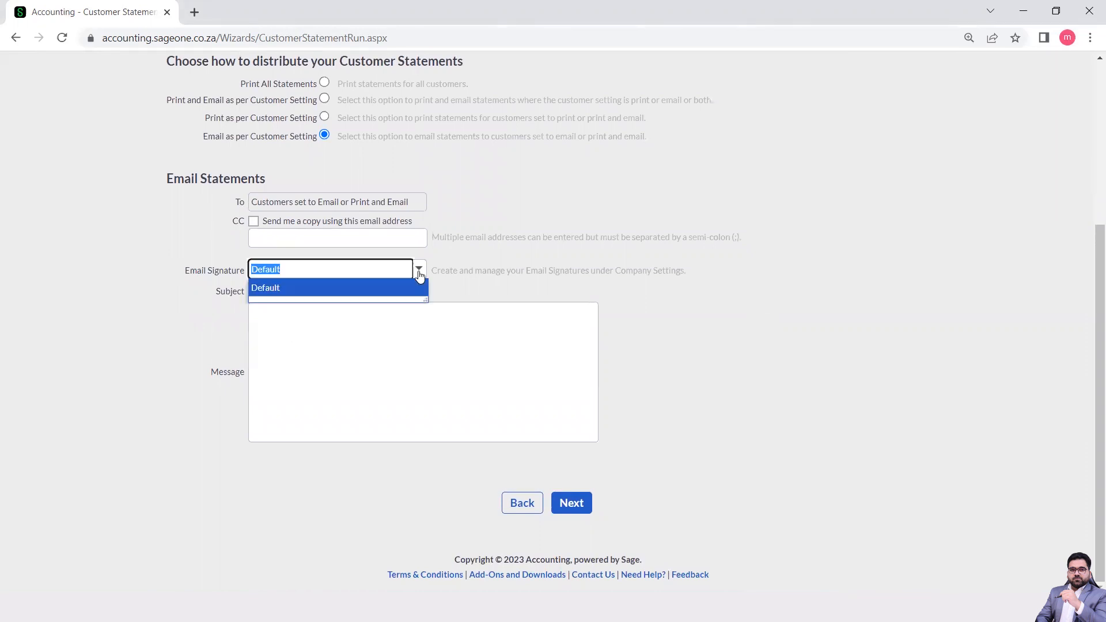
{"action": "left_click", "coordinate": [378, 289]}
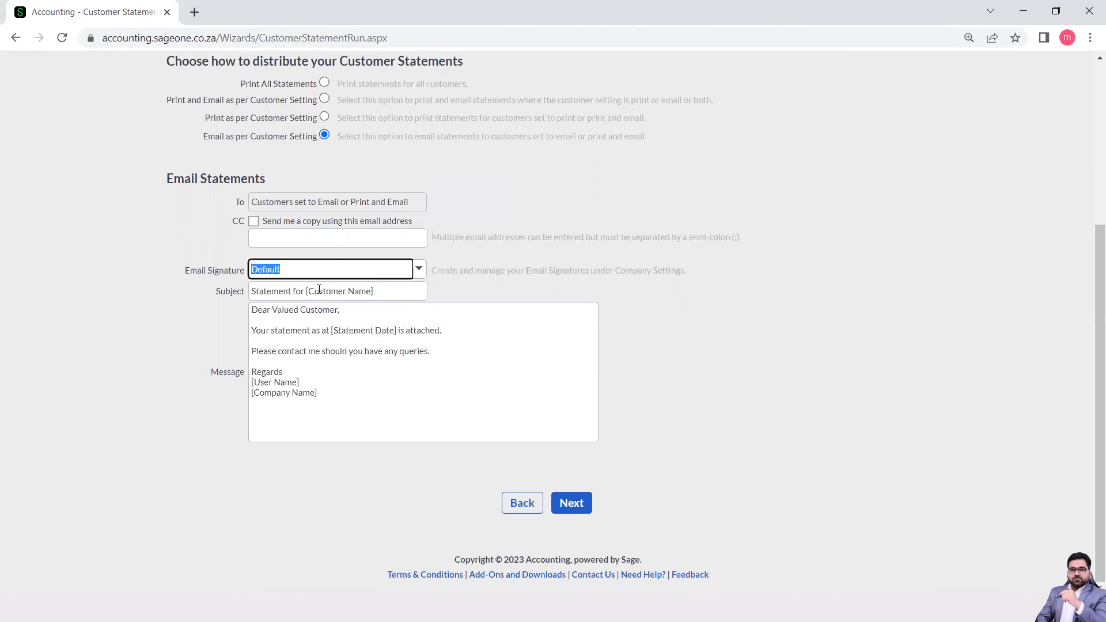
{"action": "left_click", "coordinate": [138, 363]}
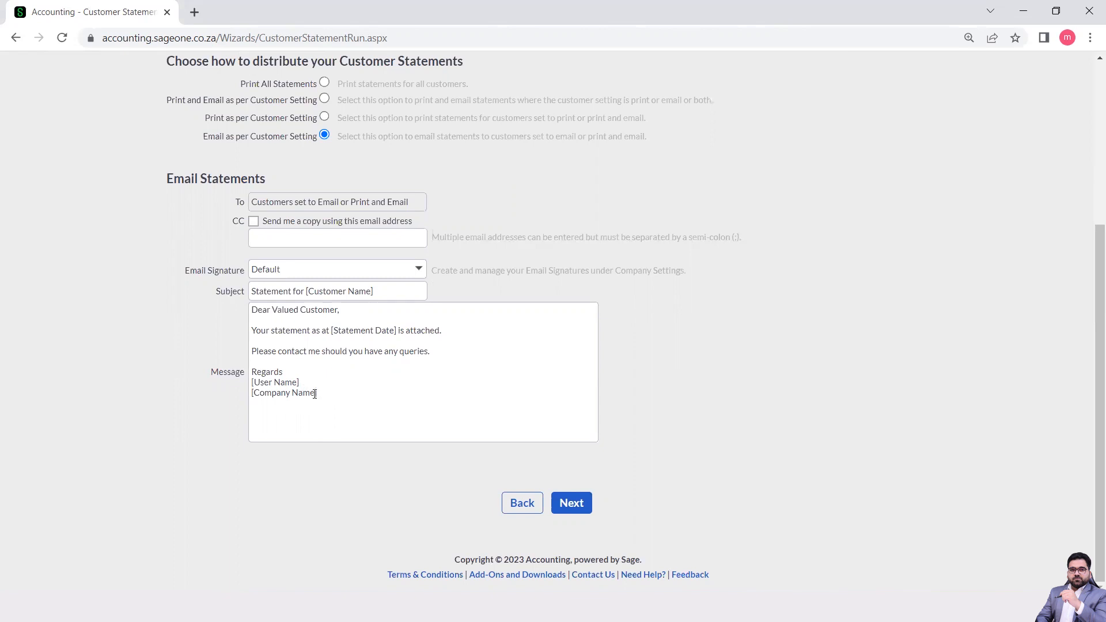
{"action": "left_click", "coordinate": [577, 504]}
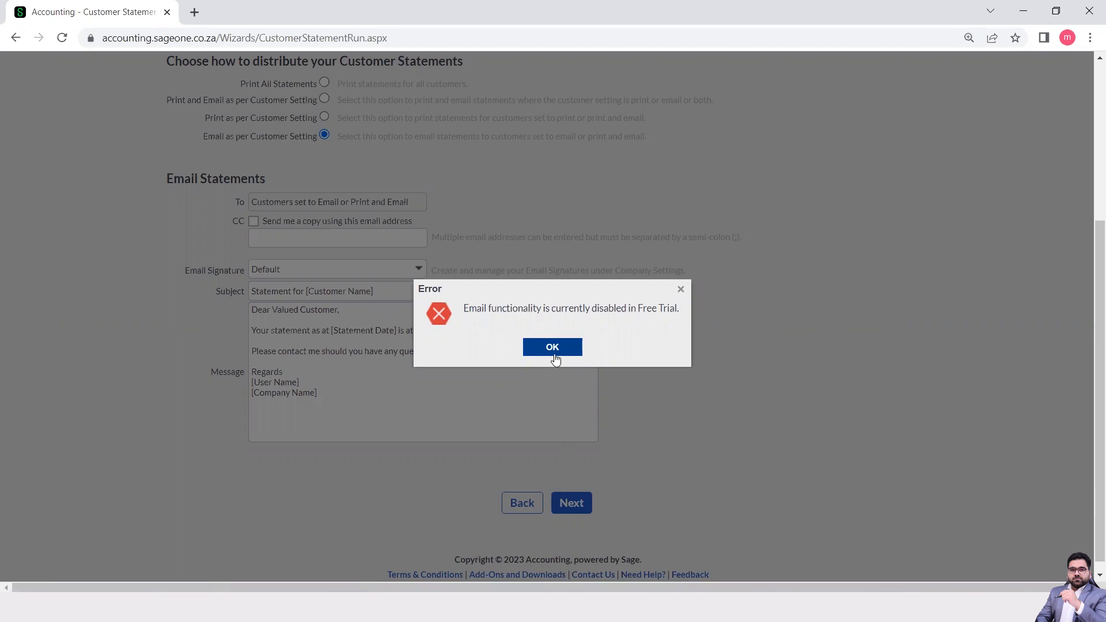
{"action": "left_click", "coordinate": [565, 351]}
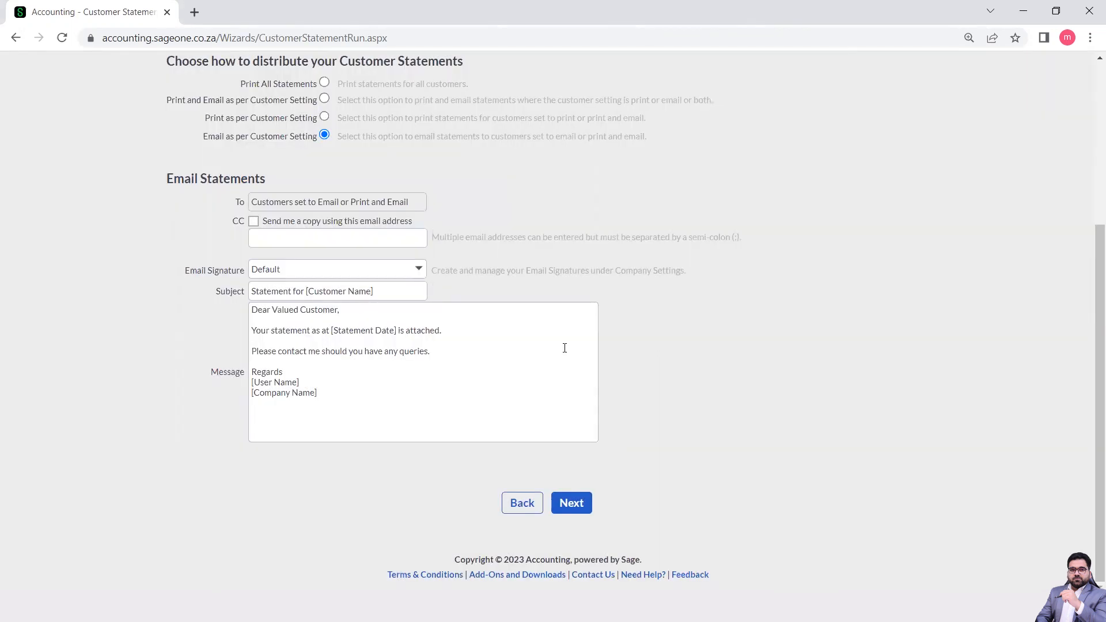
Step: Switch the statement distribution to Print All Statements and continue to the Send Statements stage
{"action": "scroll", "coordinate": [434, 294], "scroll_direction": "up", "scroll_amount": 2}
{"action": "scroll", "coordinate": [435, 294], "scroll_direction": "down", "scroll_amount": 1}
{"action": "scroll", "coordinate": [436, 296], "scroll_direction": "up", "scroll_amount": 2}
{"action": "scroll", "coordinate": [436, 296], "scroll_direction": "down", "scroll_amount": 1}
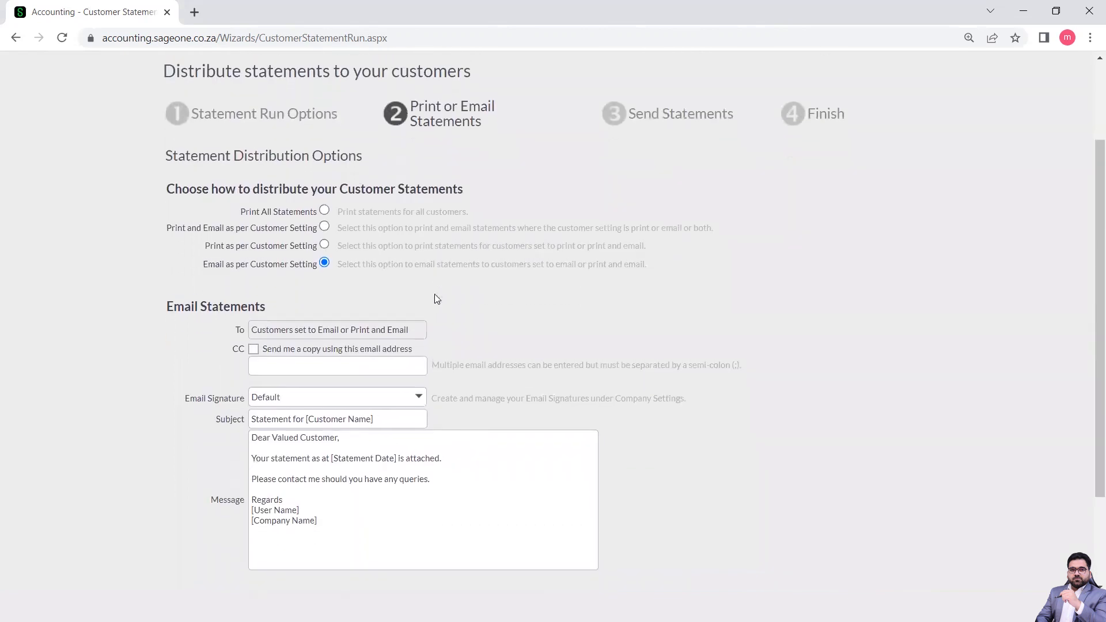
{"action": "scroll", "coordinate": [397, 494], "scroll_direction": "down", "scroll_amount": 2}
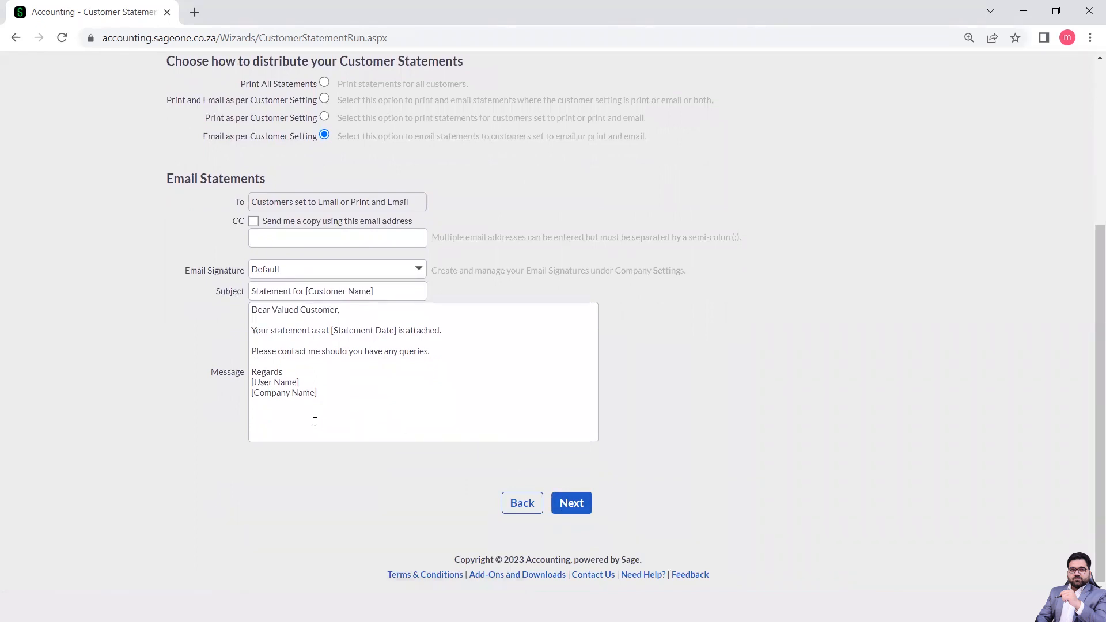
{"action": "scroll", "coordinate": [488, 384], "scroll_direction": "up", "scroll_amount": 3}
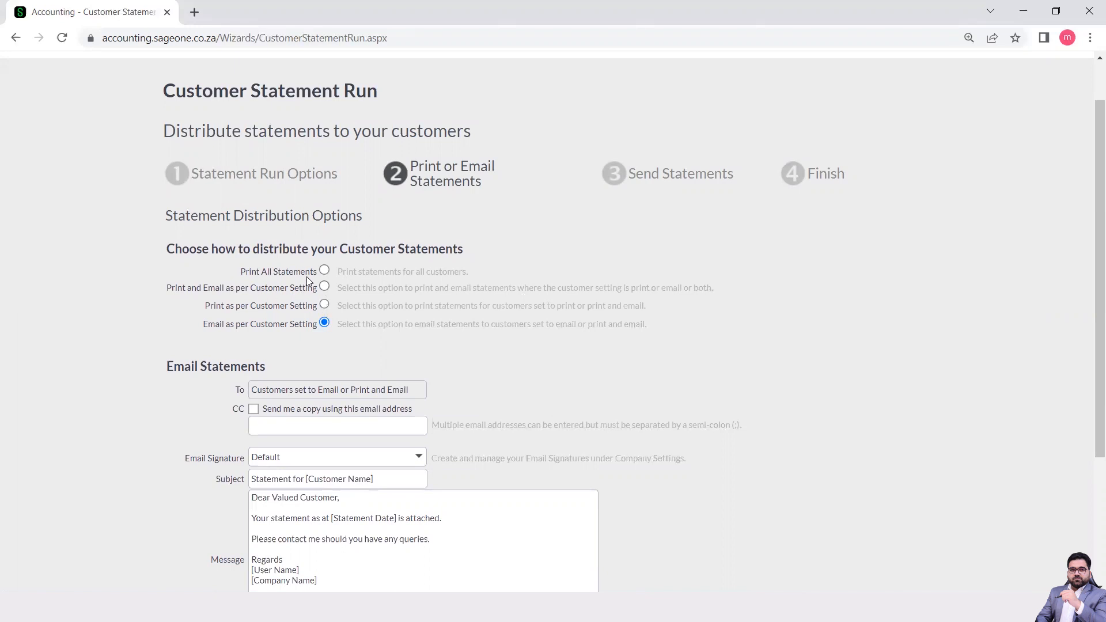
{"action": "left_click", "coordinate": [325, 270]}
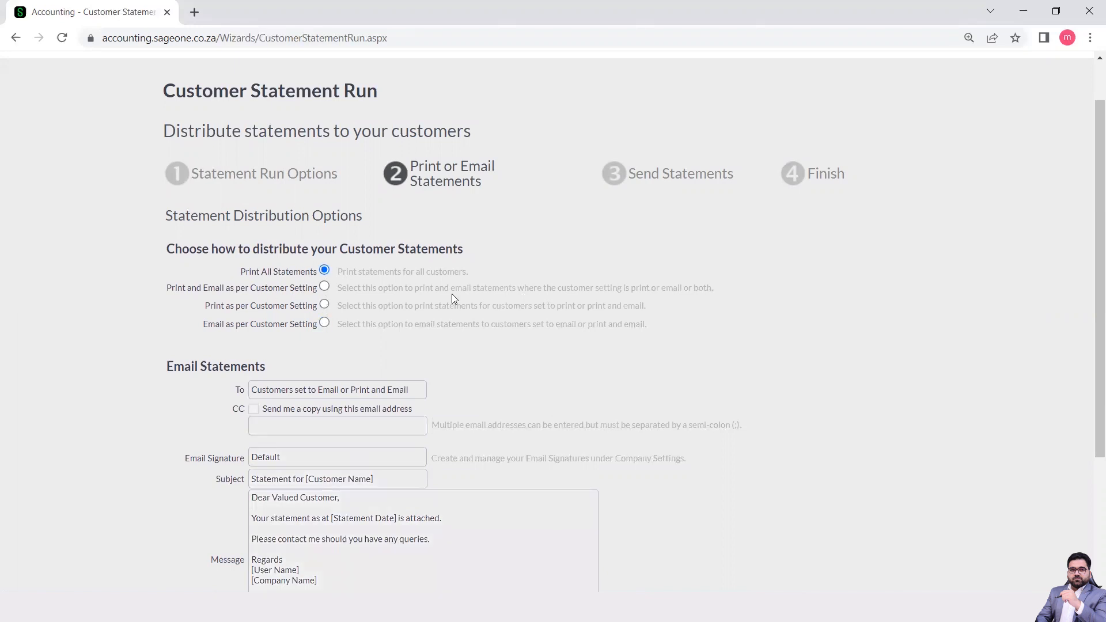
{"action": "scroll", "coordinate": [461, 299], "scroll_direction": "down", "scroll_amount": 3}
{"action": "left_click", "coordinate": [572, 511]}
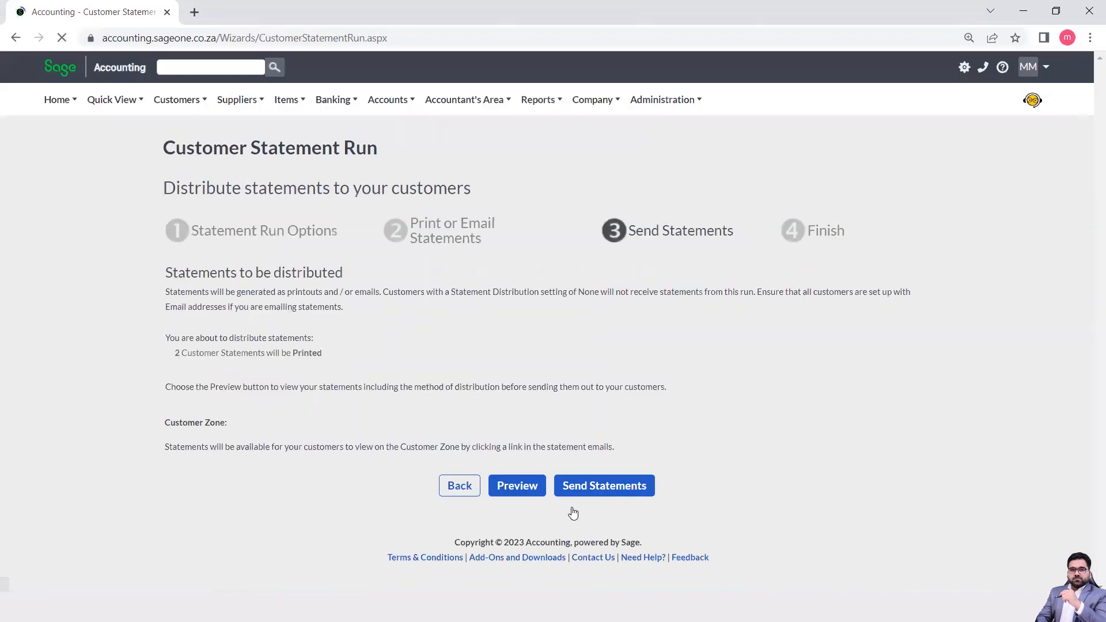
Step: Preview the statements in the run and review the transactions on Client Mr. A's statement
{"action": "left_click", "coordinate": [511, 495]}
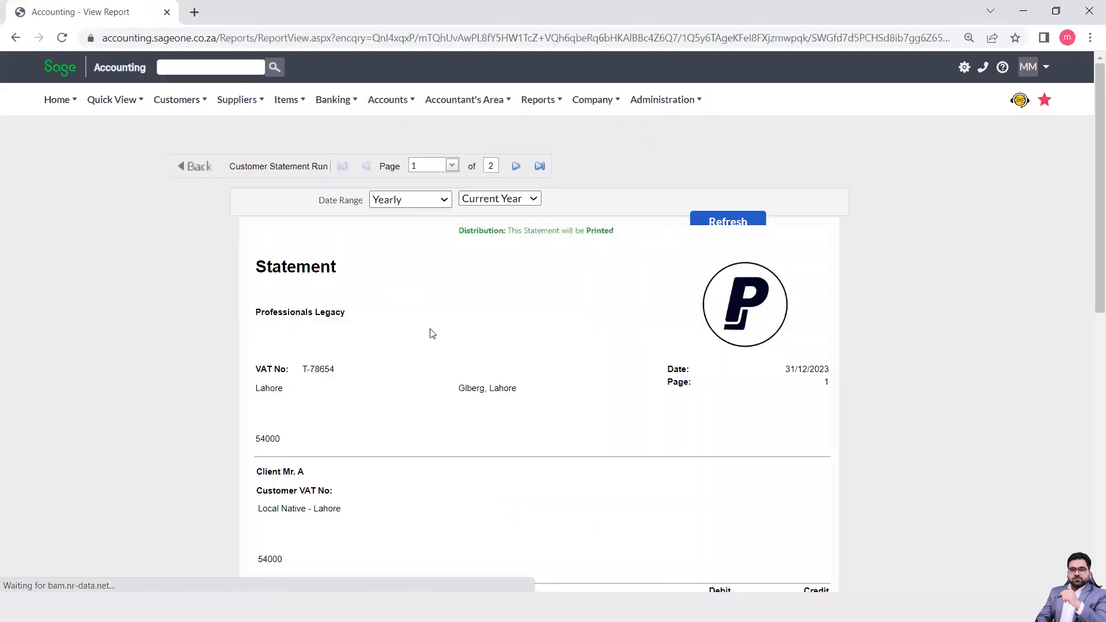
{"action": "scroll", "coordinate": [432, 334], "scroll_direction": "down", "scroll_amount": 10}
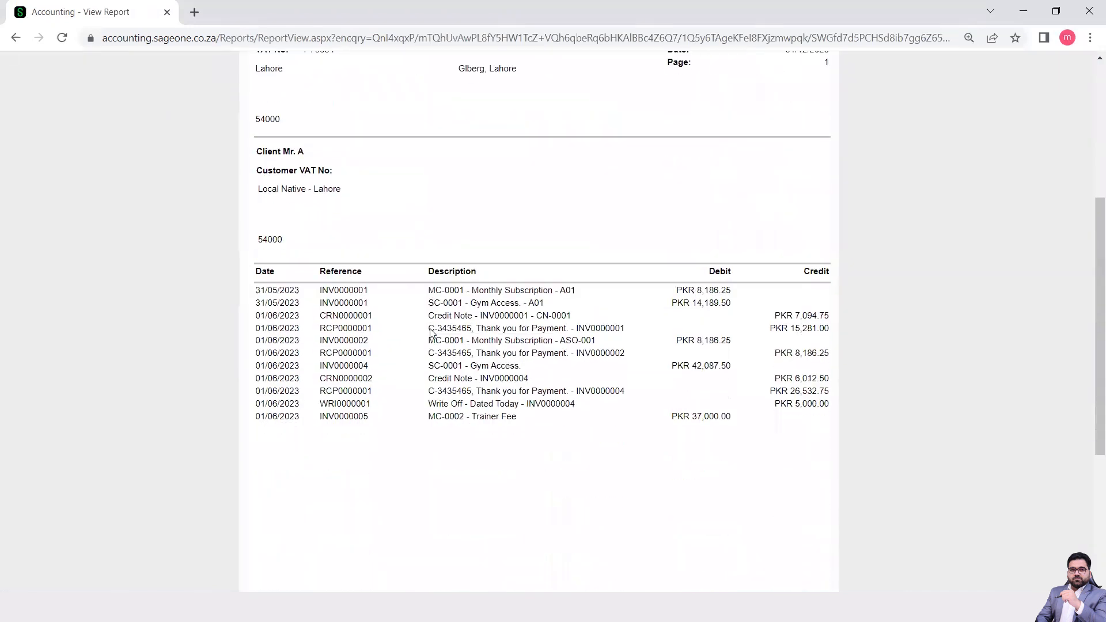
{"action": "scroll", "coordinate": [433, 334], "scroll_direction": "up", "scroll_amount": 10}
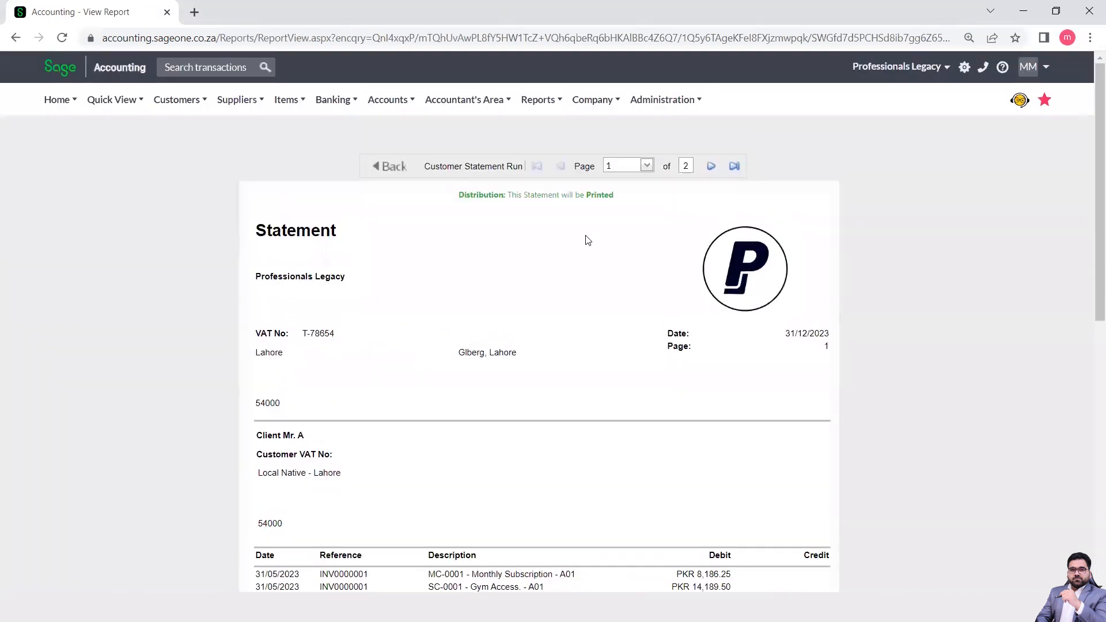
Step: Go to page 2 of the statement preview and review Client Mr. B's transactions and ageing summary
{"action": "left_click", "coordinate": [713, 167]}
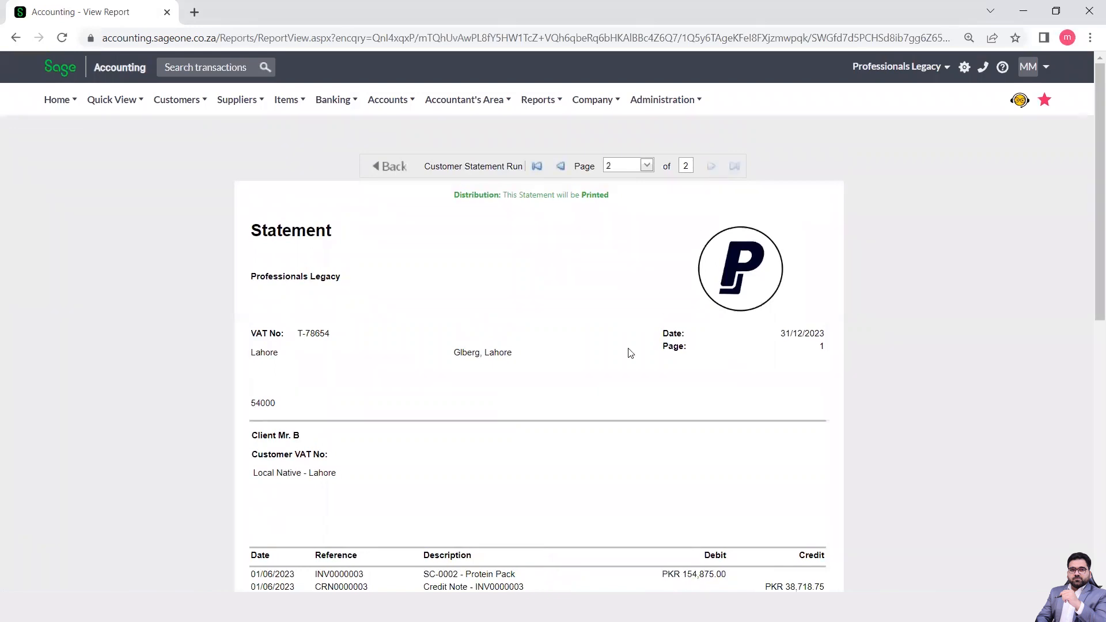
{"action": "scroll", "coordinate": [628, 351], "scroll_direction": "down", "scroll_amount": 5}
{"action": "scroll", "coordinate": [631, 353], "scroll_direction": "down", "scroll_amount": 1}
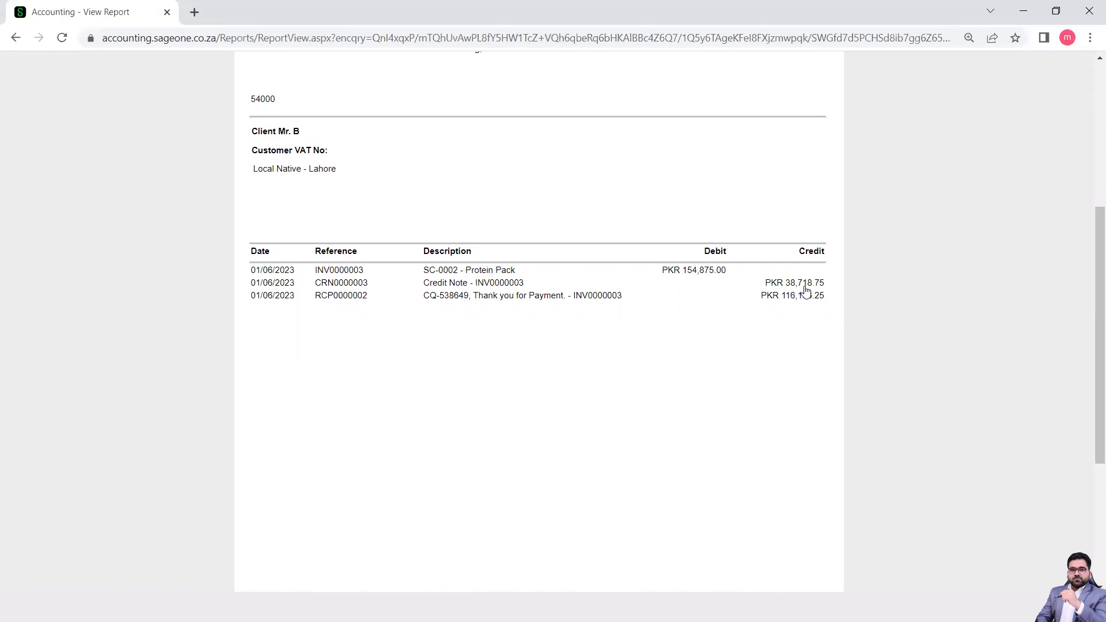
{"action": "scroll", "coordinate": [745, 363], "scroll_direction": "down", "scroll_amount": 4}
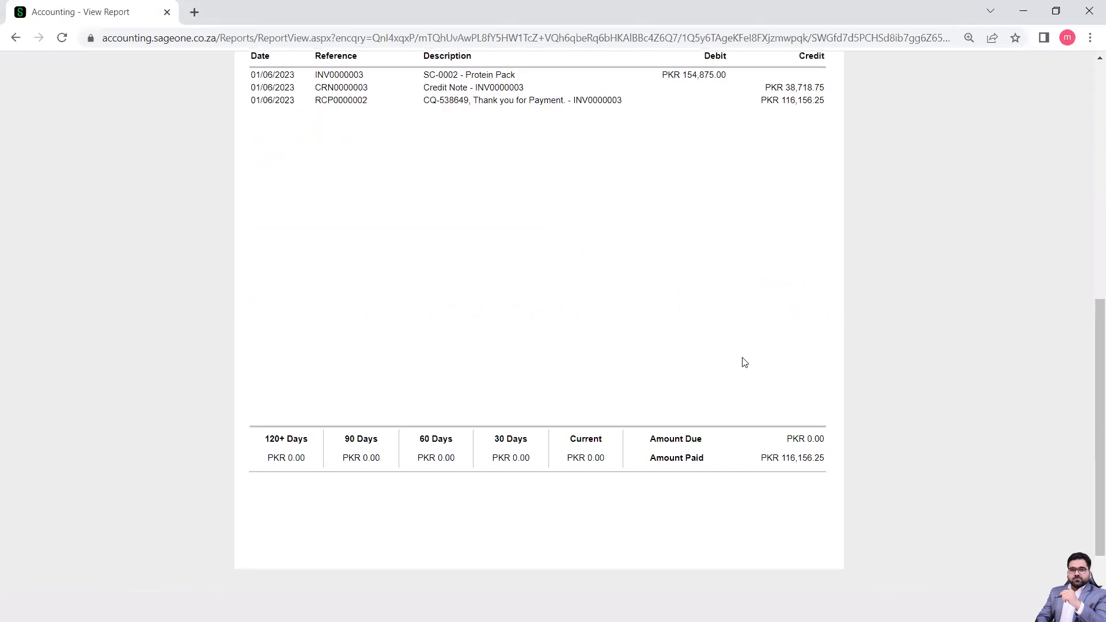
{"action": "scroll", "coordinate": [745, 362], "scroll_direction": "up", "scroll_amount": 10}
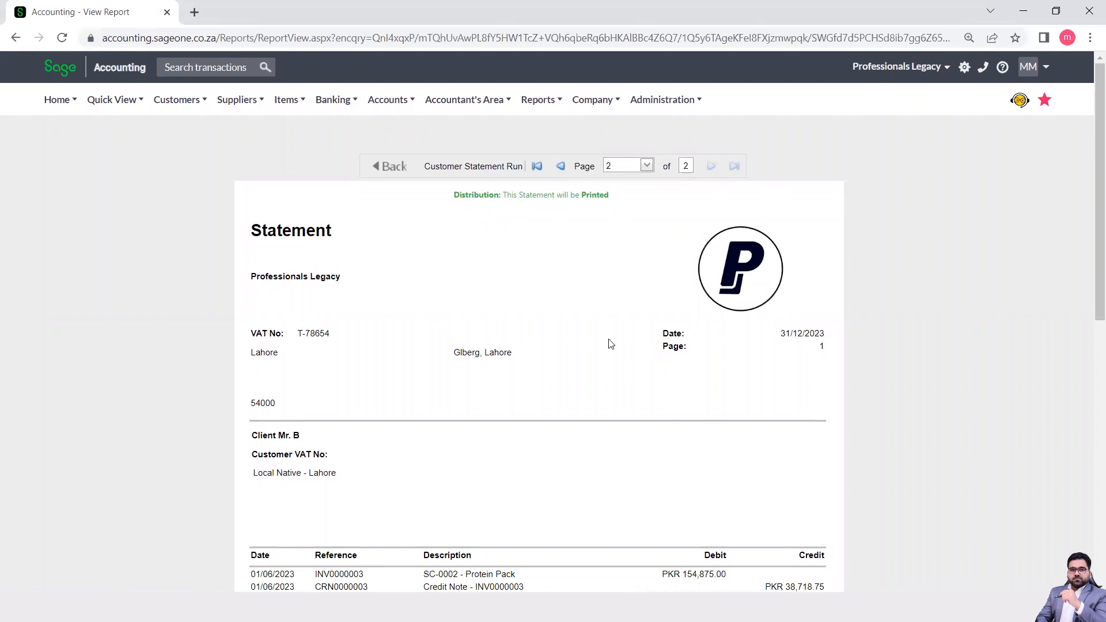
{"action": "scroll", "coordinate": [609, 344], "scroll_direction": "down", "scroll_amount": 5}
{"action": "scroll", "coordinate": [611, 344], "scroll_direction": "up", "scroll_amount": 5}
Step: Open Client Mr. A's record from the List of Customers and bring up its default settings
{"action": "mouse_move", "coordinate": [180, 99]}
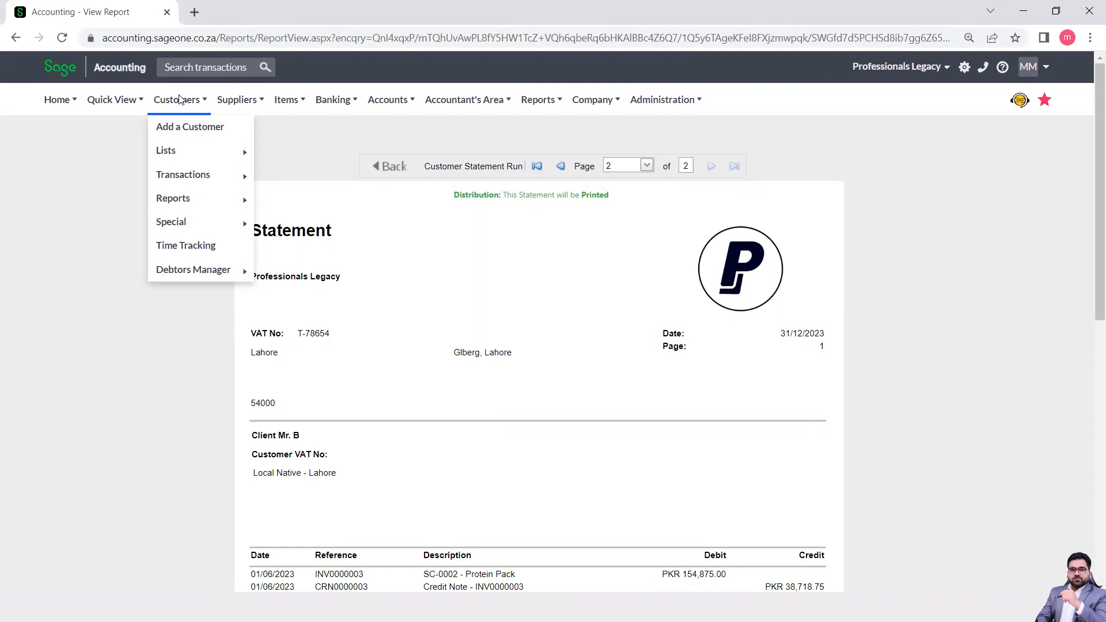
{"action": "mouse_move", "coordinate": [245, 102]}
{"action": "mouse_move", "coordinate": [198, 149]}
{"action": "left_click", "coordinate": [293, 151]}
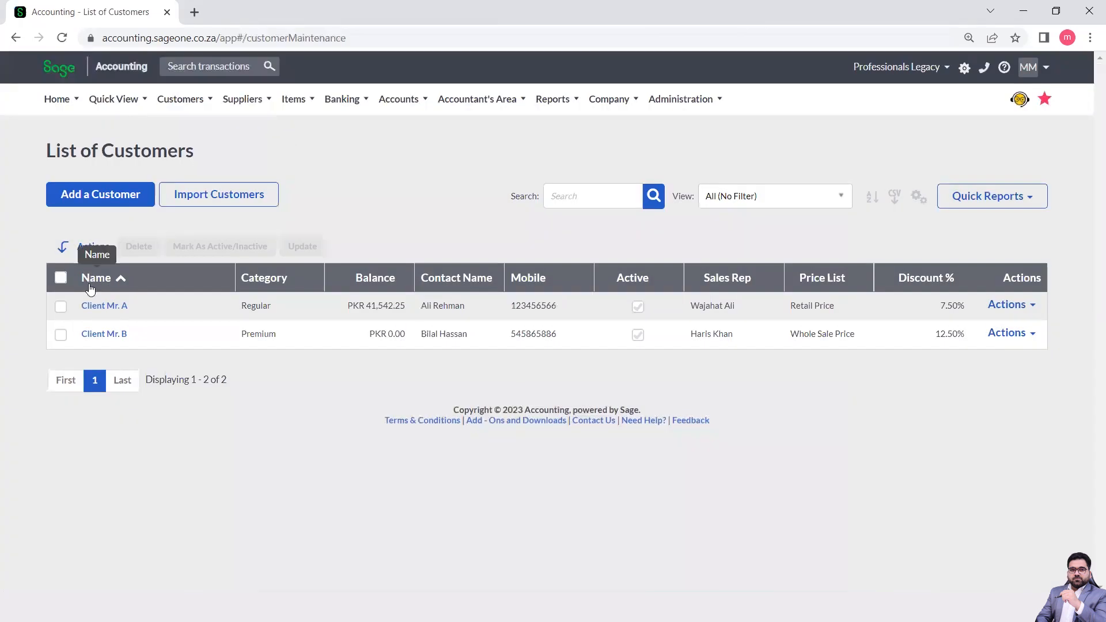
{"action": "left_click", "coordinate": [105, 305]}
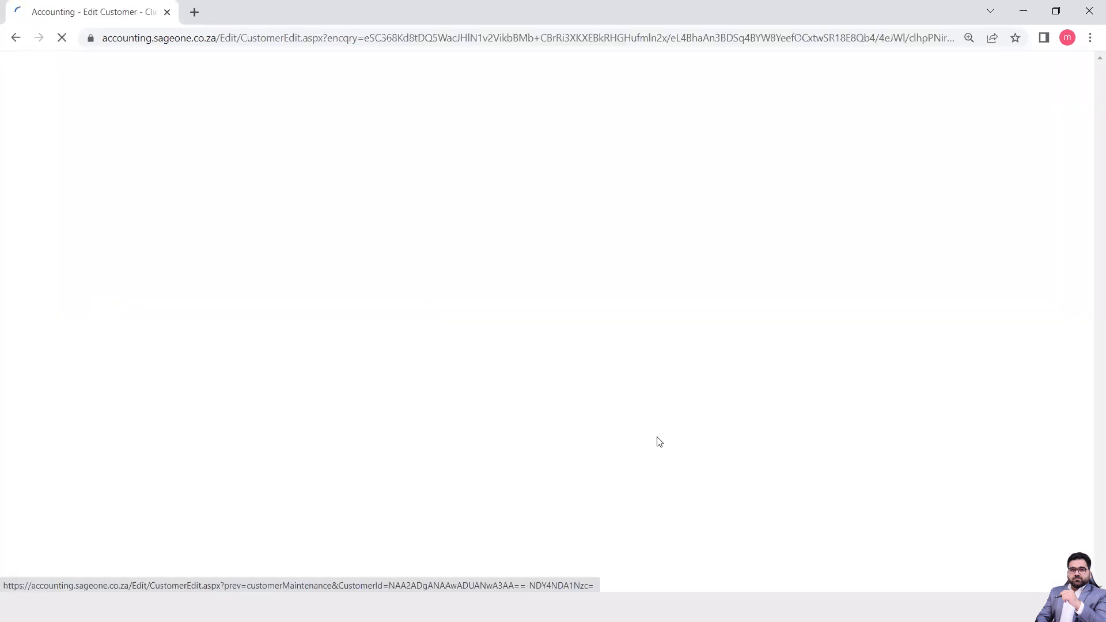
{"action": "scroll", "coordinate": [694, 354], "scroll_direction": "down", "scroll_amount": 5}
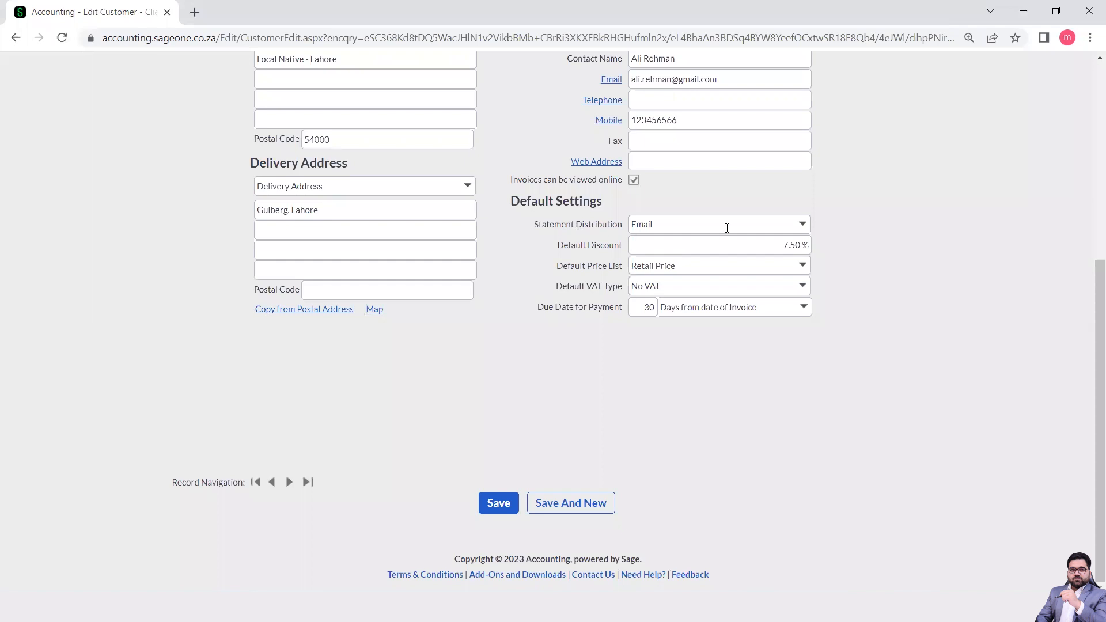
Step: Check the statement distribution choices for Client Mr. A, select Email, and look over the customer record
{"action": "left_click", "coordinate": [804, 226]}
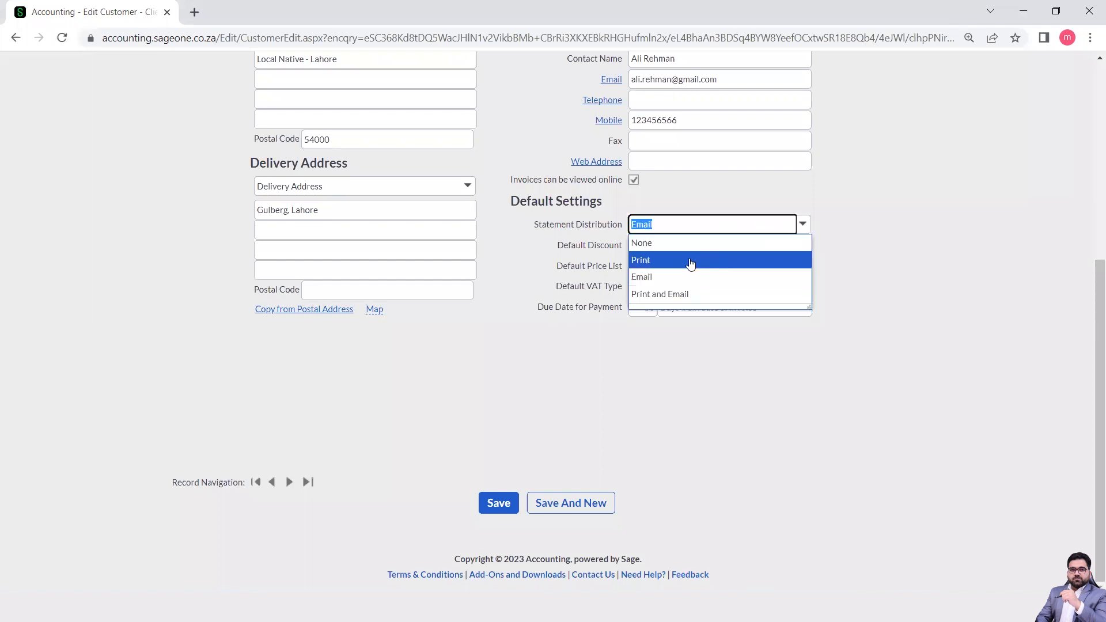
{"action": "left_click", "coordinate": [658, 278]}
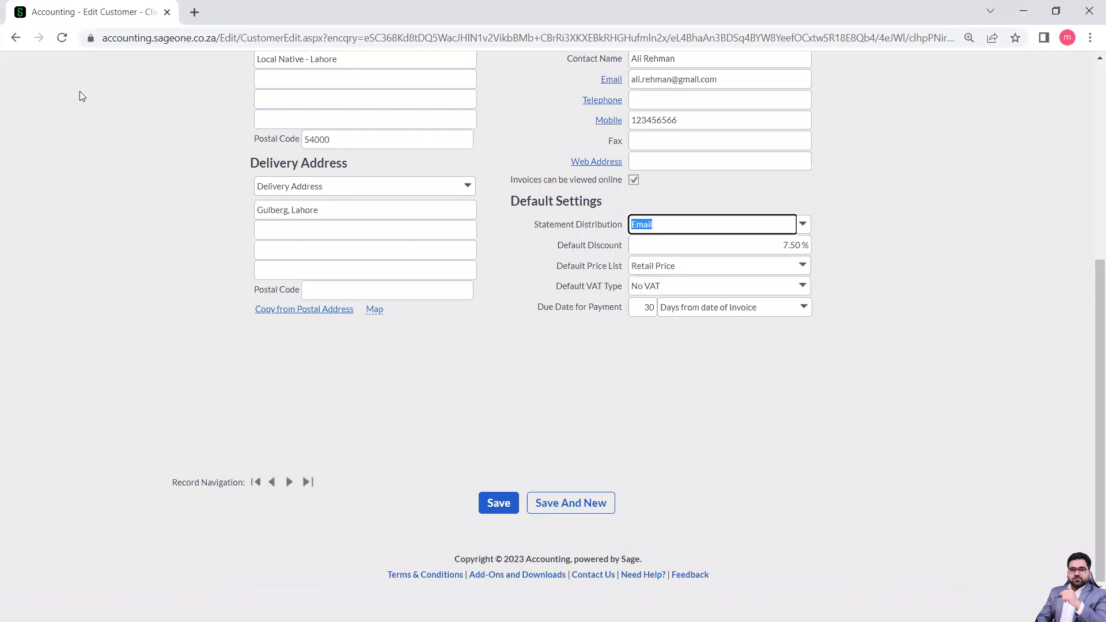
{"action": "scroll", "coordinate": [80, 91], "scroll_direction": "up", "scroll_amount": 6}
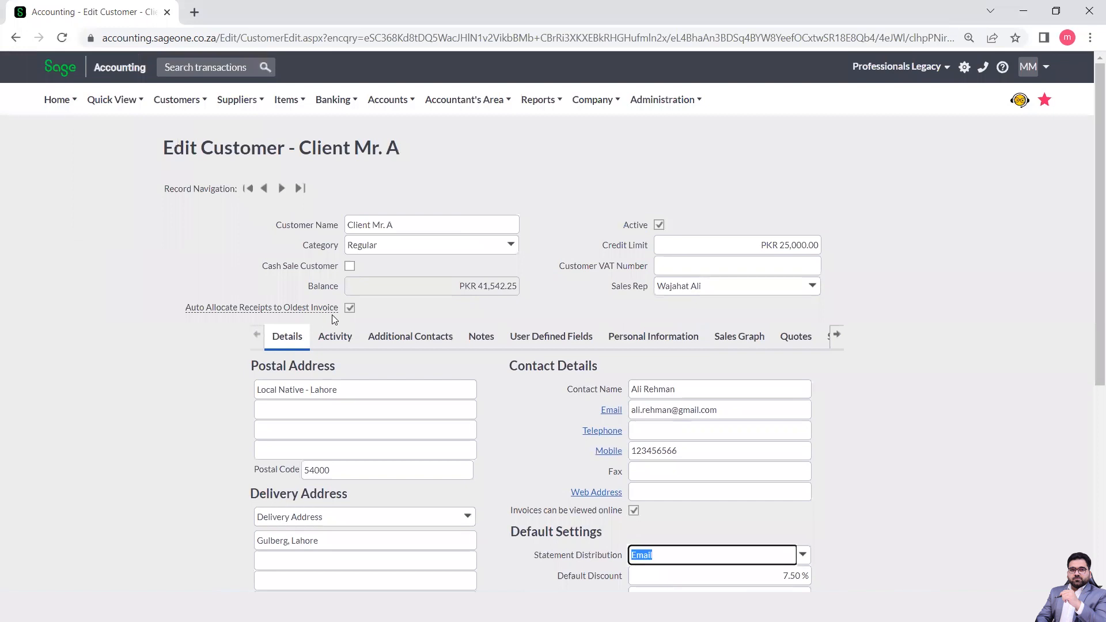
{"action": "mouse_move", "coordinate": [333, 311]}
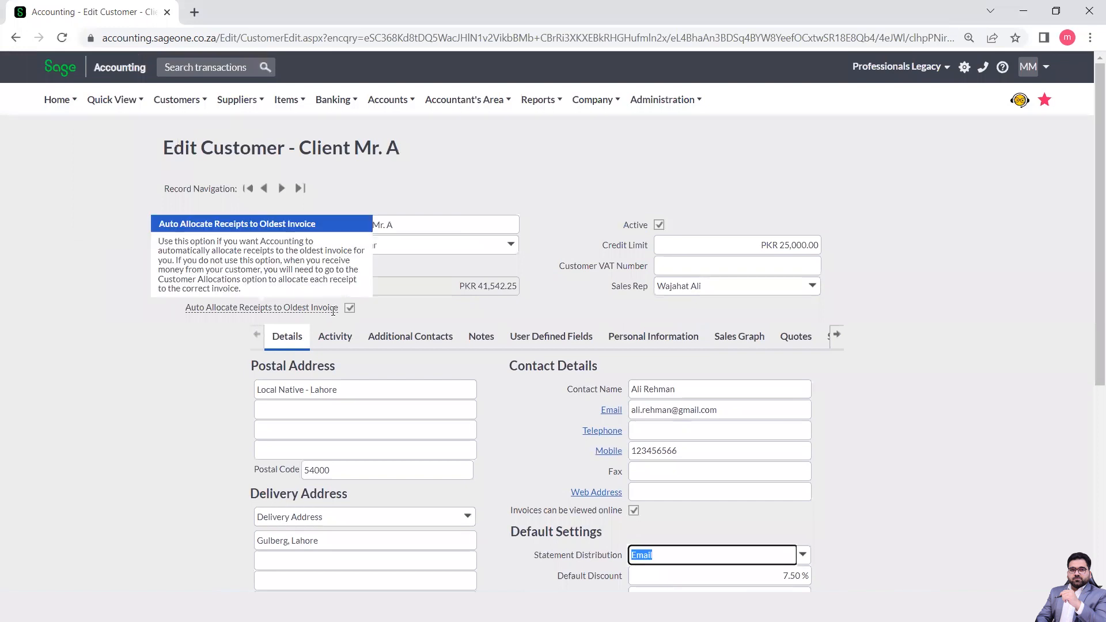
{"action": "scroll", "coordinate": [212, 411], "scroll_direction": "down", "scroll_amount": 5}
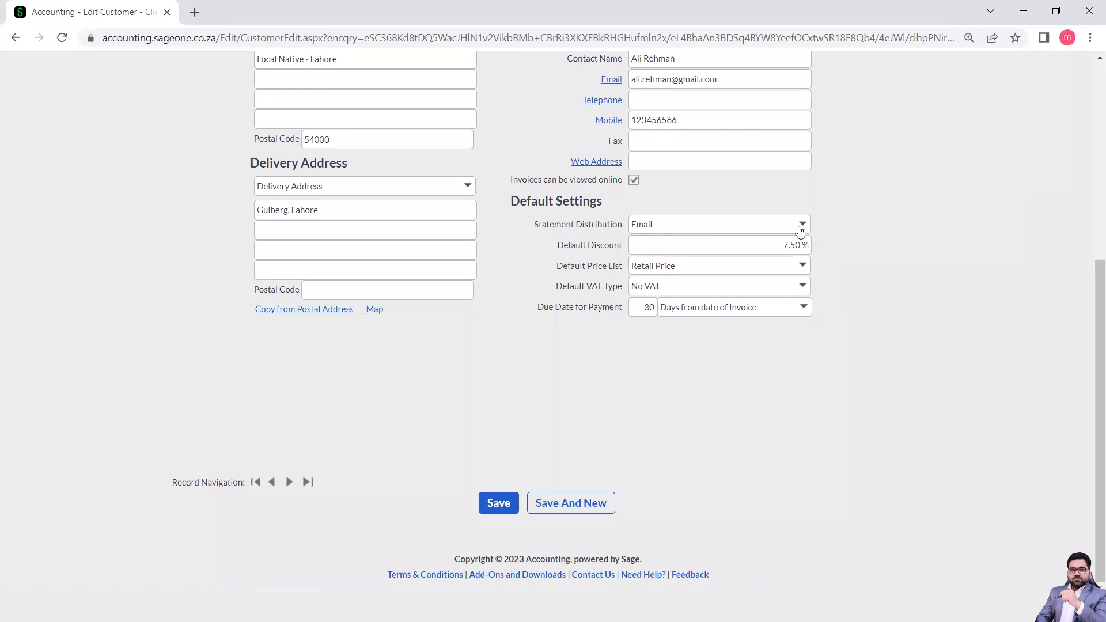
{"action": "scroll", "coordinate": [801, 231], "scroll_direction": "up", "scroll_amount": 6}
Step: Open the Customer Transactions report and set its date range to All
{"action": "mouse_move", "coordinate": [192, 104]}
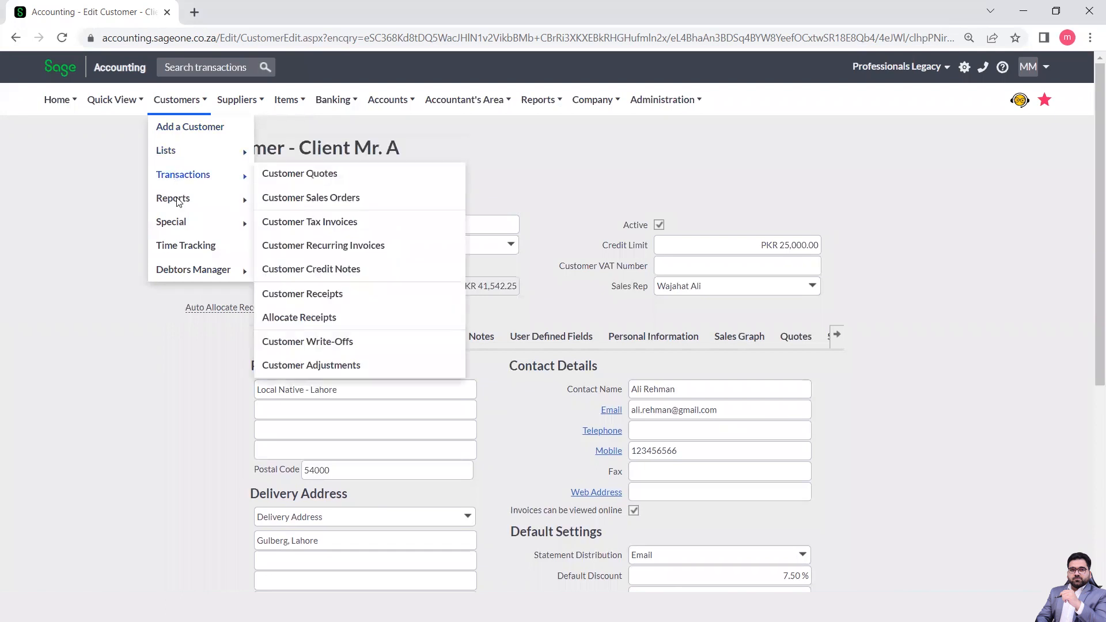
{"action": "mouse_move", "coordinate": [178, 201]}
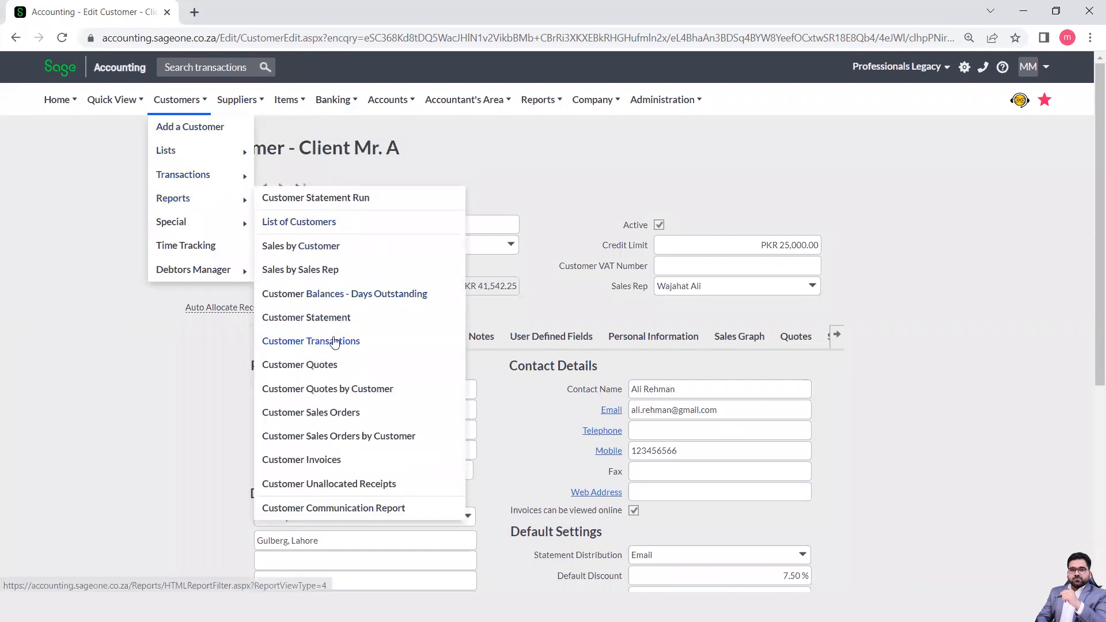
{"action": "left_click", "coordinate": [335, 342]}
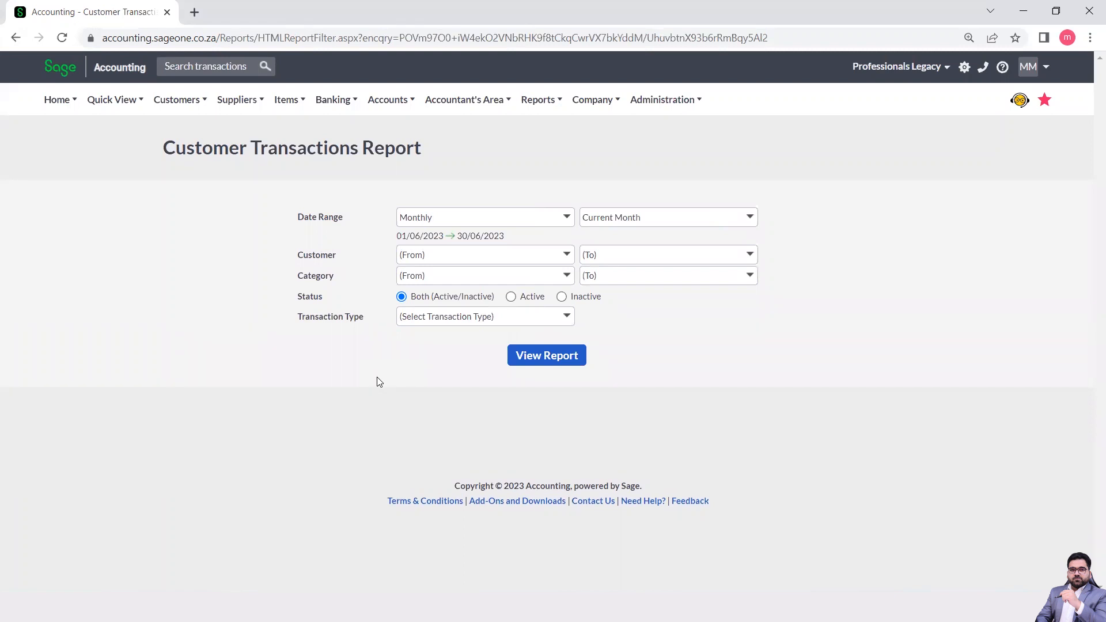
{"action": "left_click", "coordinate": [568, 219]}
{"action": "left_click", "coordinate": [423, 461]}
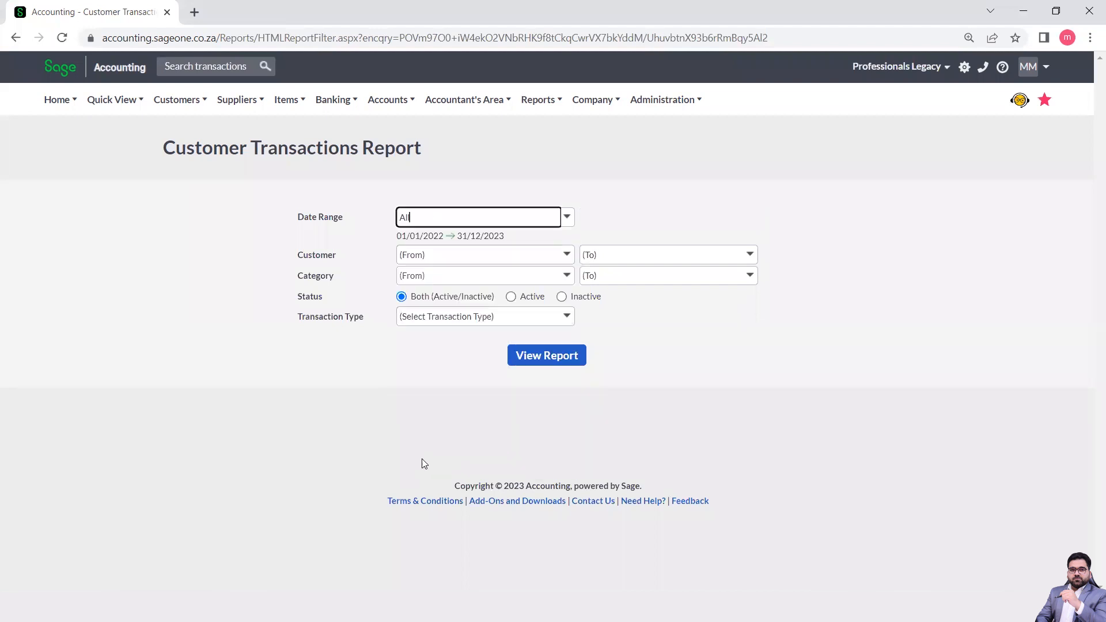
{"action": "left_click", "coordinate": [299, 449]}
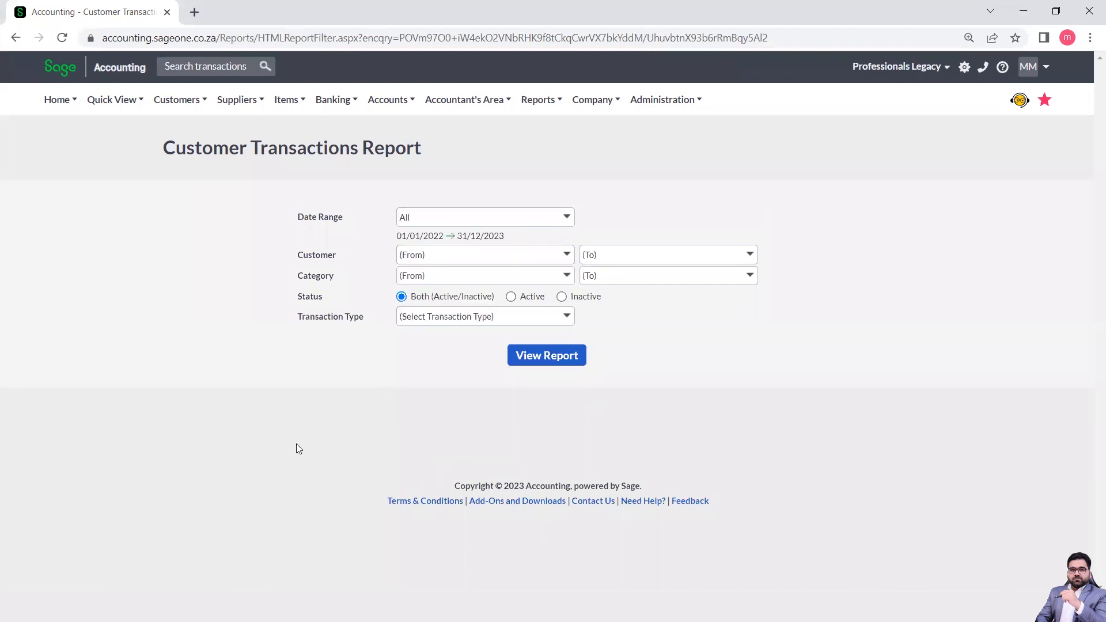
Step: Look through the transaction type choices, leave the type unselected, and run the Customer Transactions report
{"action": "left_click", "coordinate": [562, 318]}
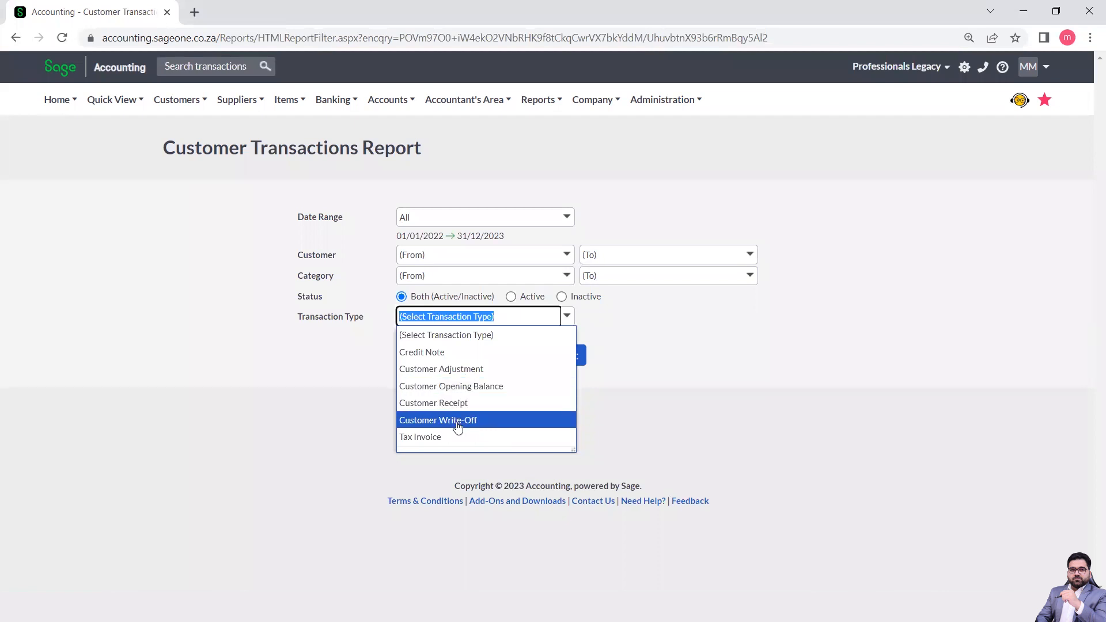
{"action": "left_click", "coordinate": [684, 364]}
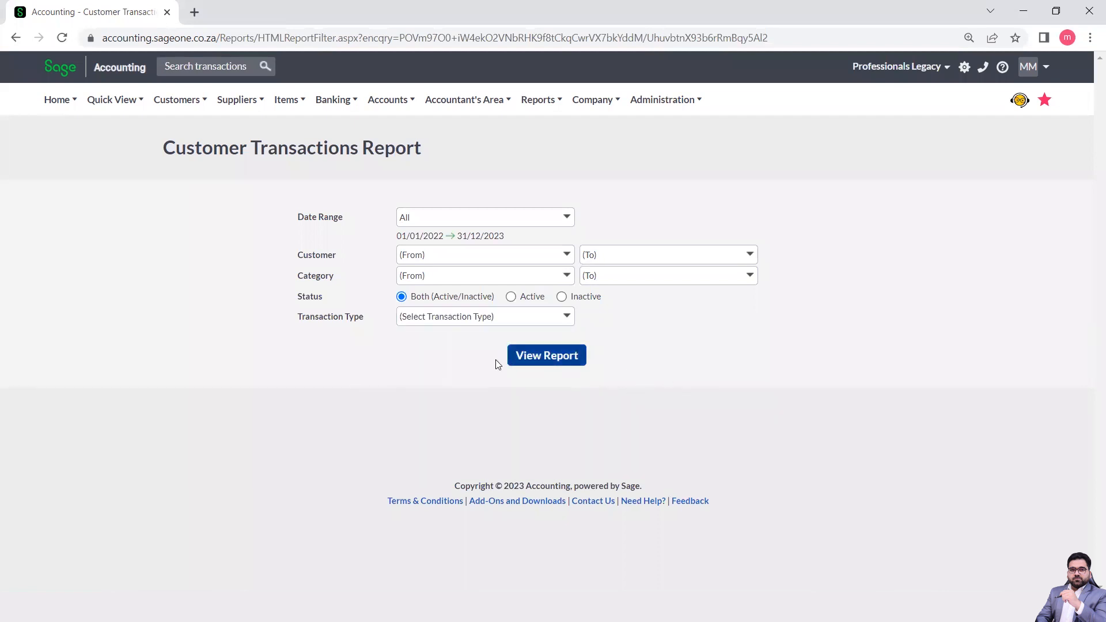
{"action": "left_click", "coordinate": [545, 360]}
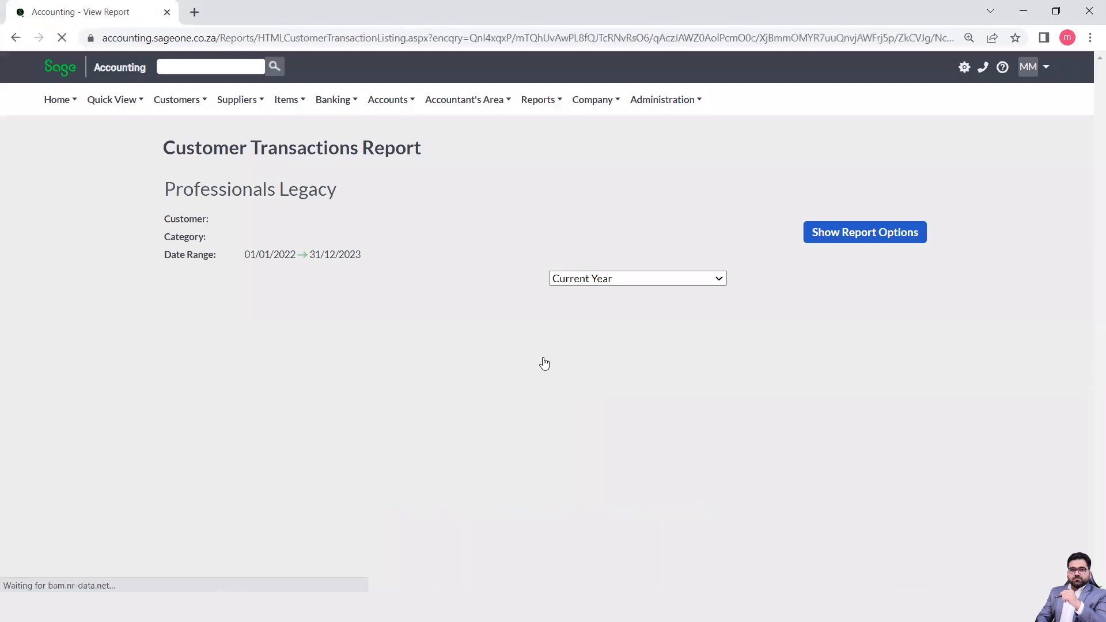
{"action": "scroll", "coordinate": [621, 369], "scroll_direction": "down", "scroll_amount": 3}
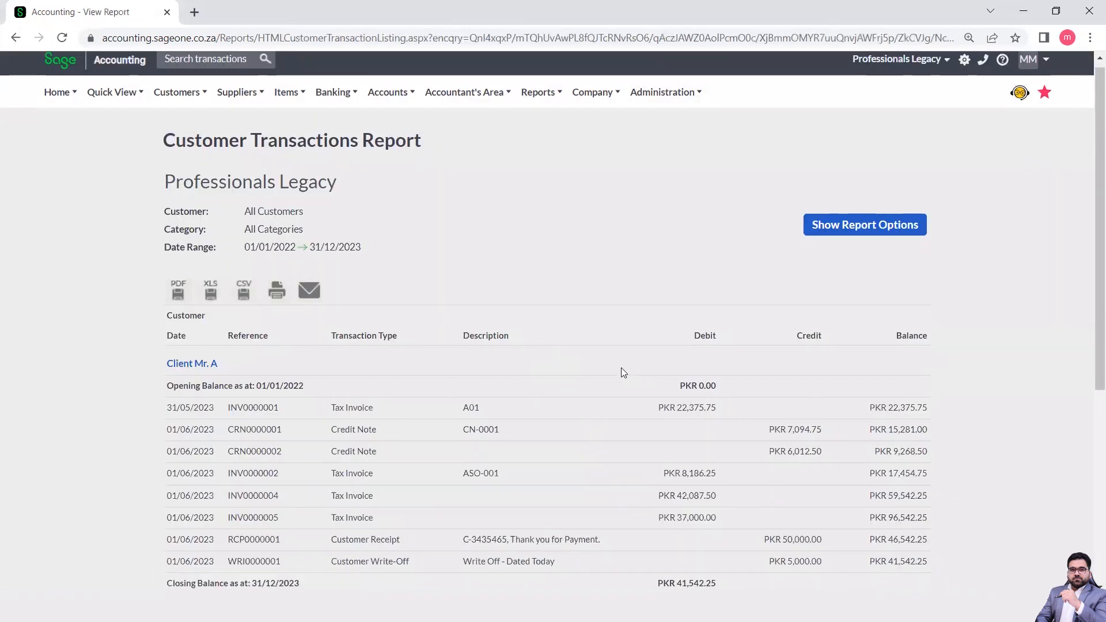
Step: Review the listed transactions and closing balances of both customers in the Customer Transactions report
{"action": "scroll", "coordinate": [622, 368], "scroll_direction": "down", "scroll_amount": 1}
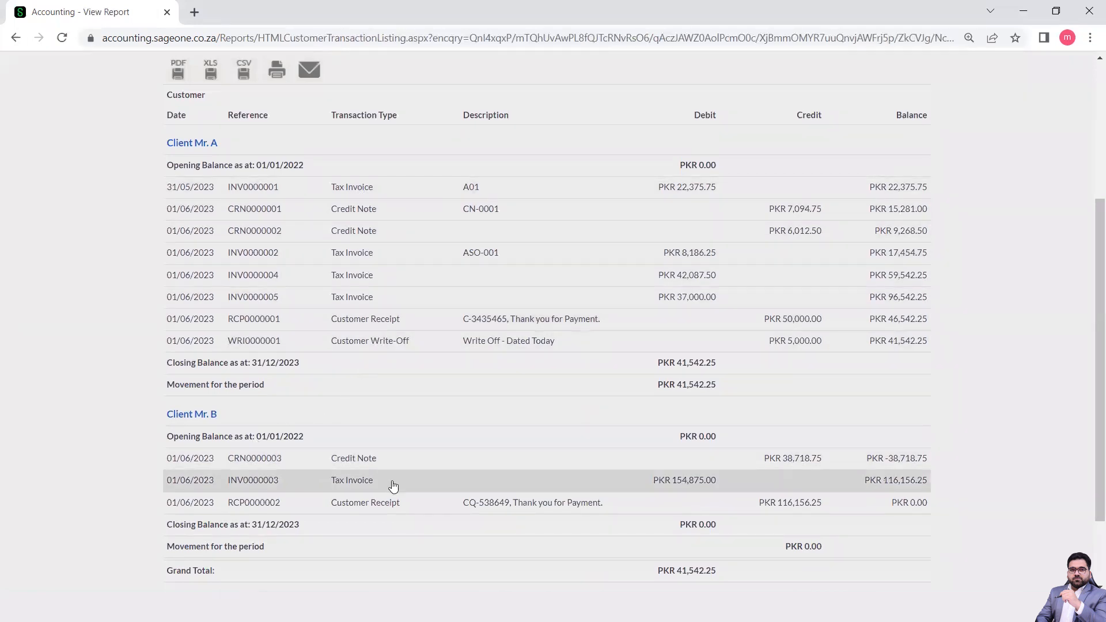
{"action": "scroll", "coordinate": [396, 488], "scroll_direction": "down", "scroll_amount": 2}
{"action": "scroll", "coordinate": [400, 489], "scroll_direction": "up", "scroll_amount": 7}
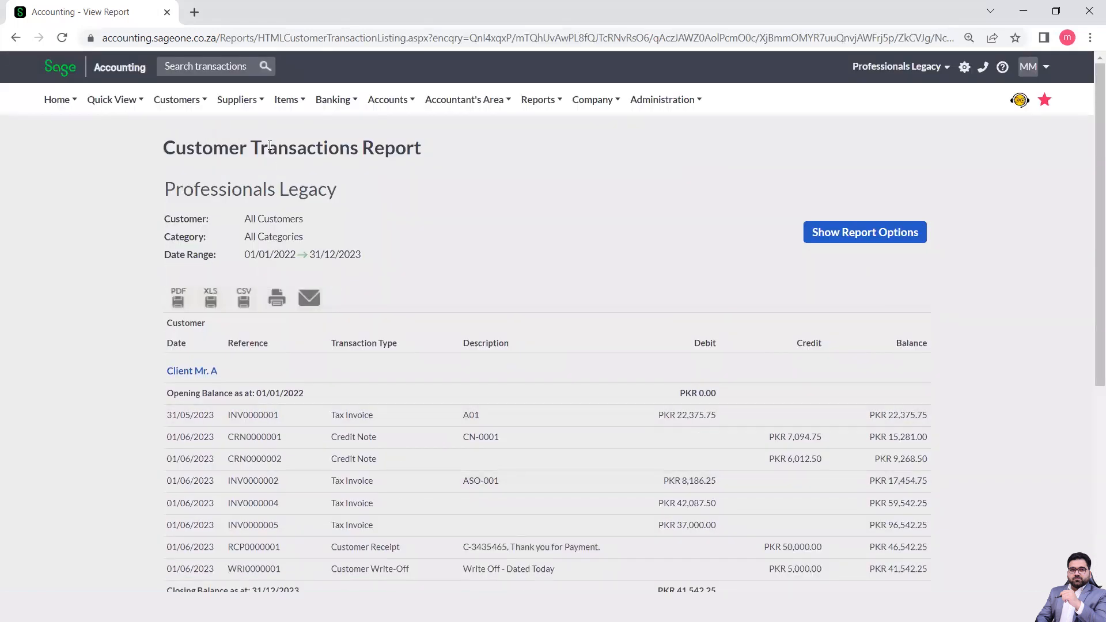
{"action": "left_click", "coordinate": [165, 103]}
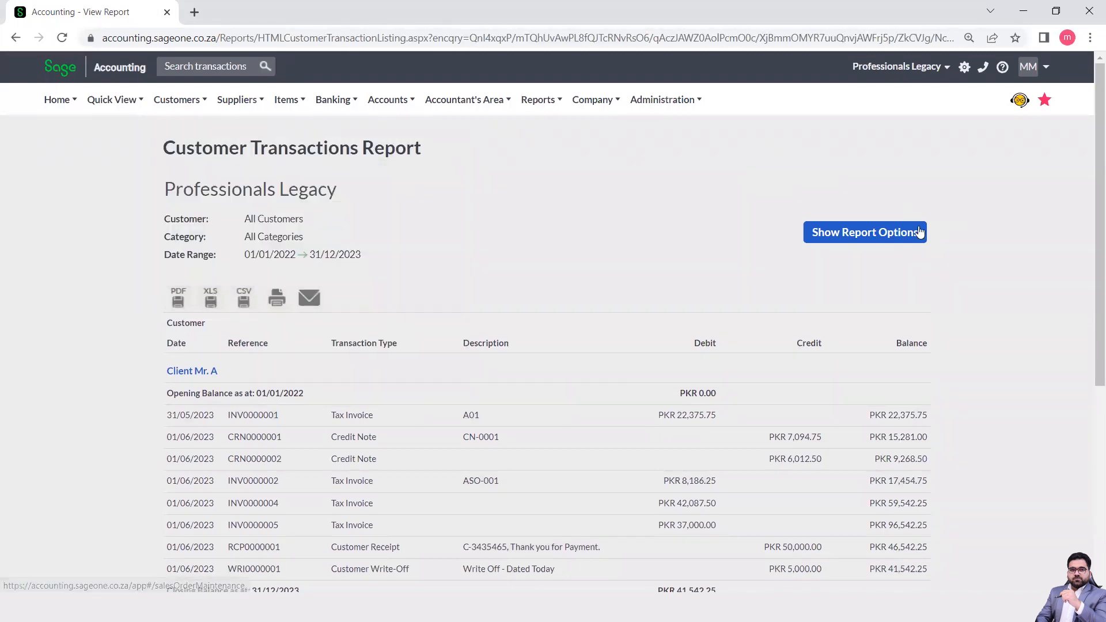
Step: Filter the Customer Transactions report to the Customer Receipt transaction type, refresh it, and look over the receipts
{"action": "left_click", "coordinate": [890, 232]}
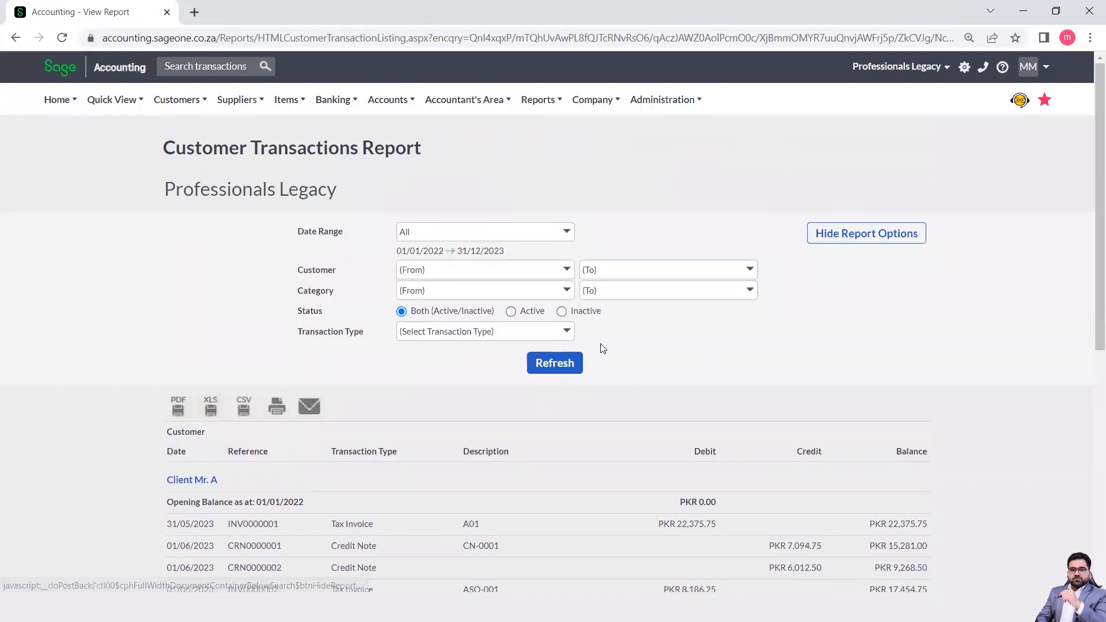
{"action": "left_click", "coordinate": [568, 337]}
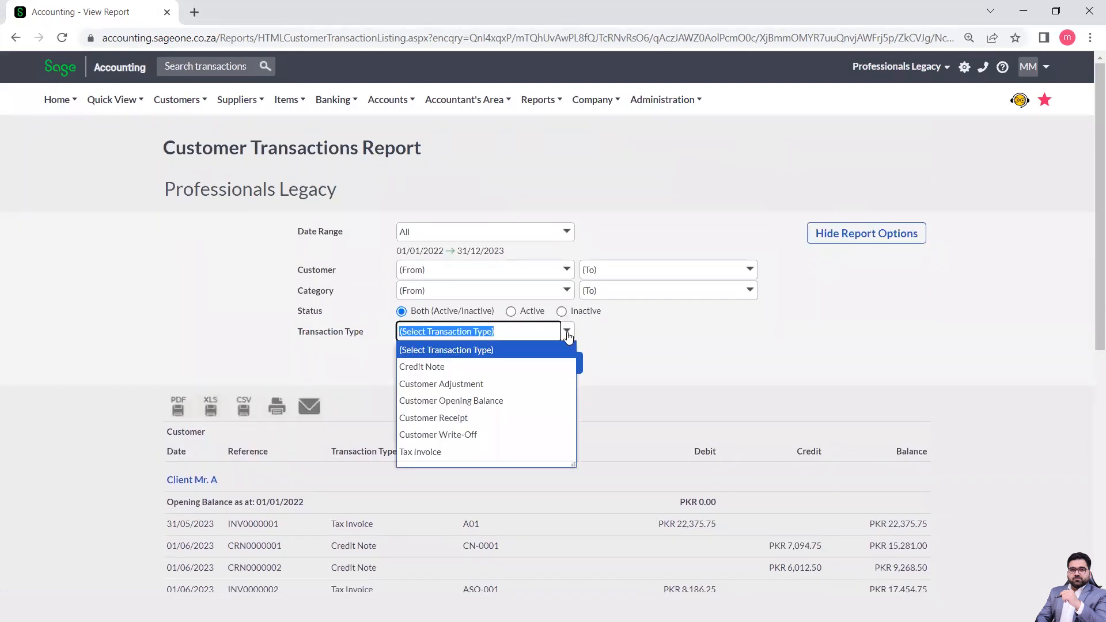
{"action": "left_click", "coordinate": [437, 420]}
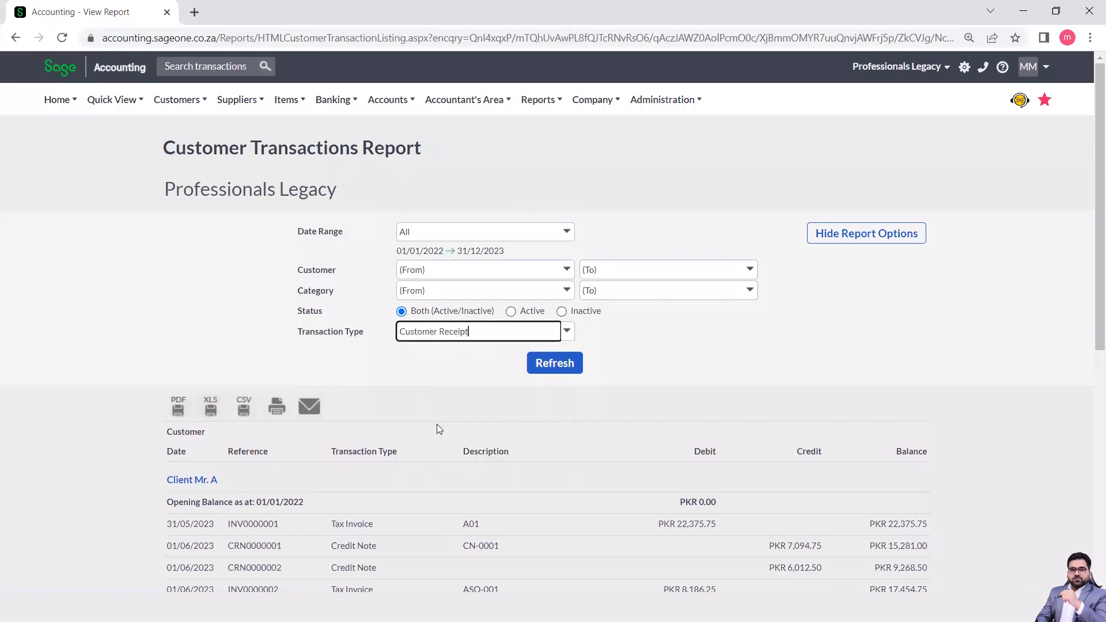
{"action": "left_click", "coordinate": [560, 375]}
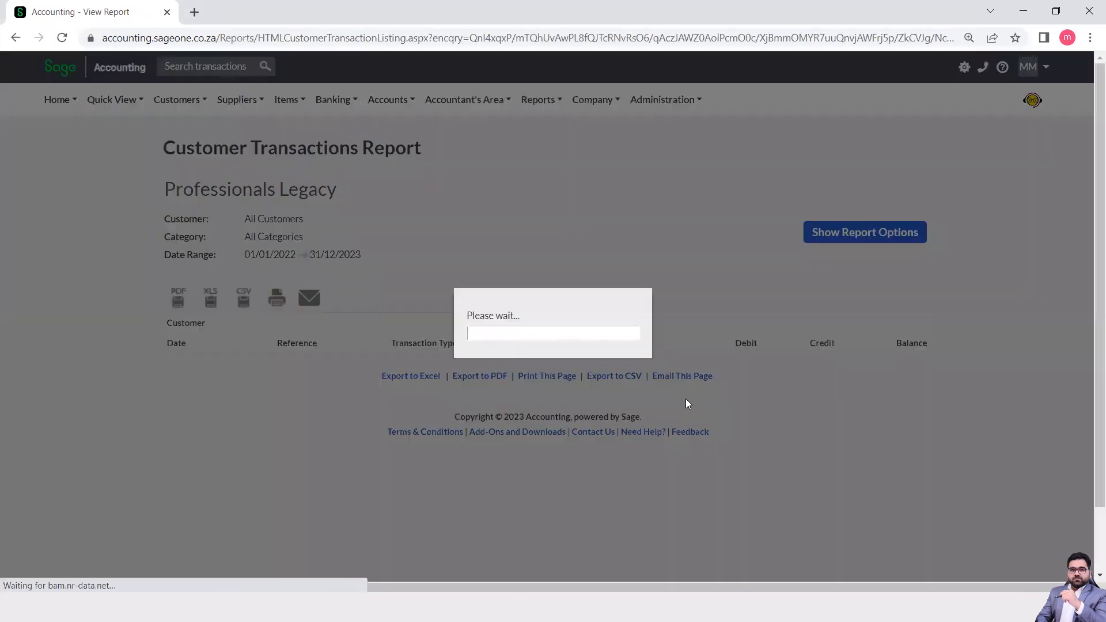
{"action": "scroll", "coordinate": [687, 406], "scroll_direction": "down", "scroll_amount": 1}
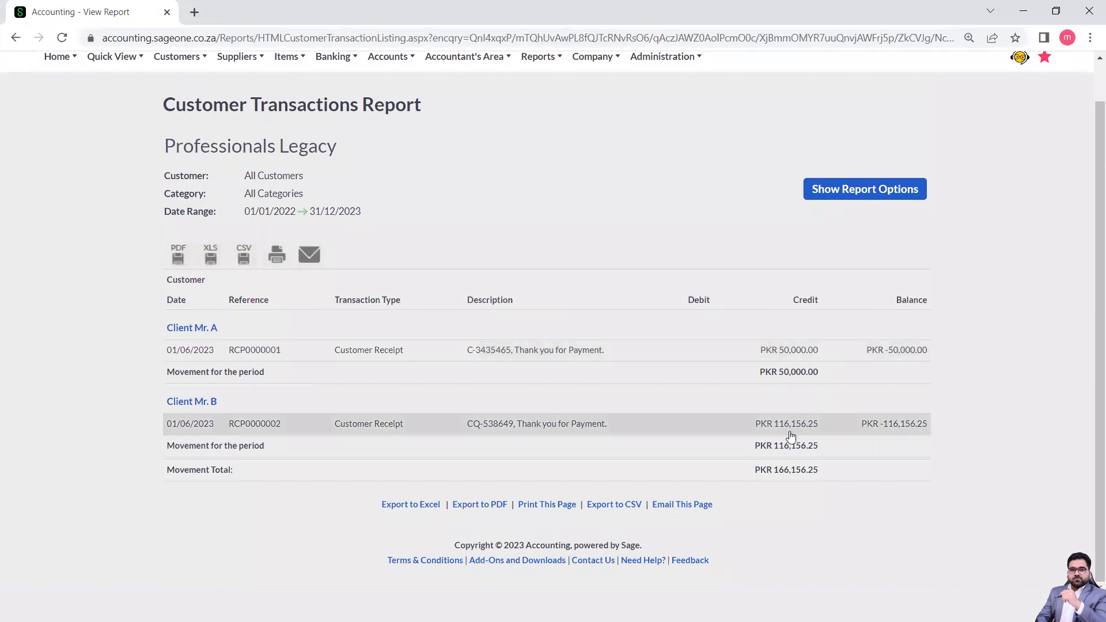
{"action": "scroll", "coordinate": [260, 348], "scroll_direction": "up", "scroll_amount": 1}
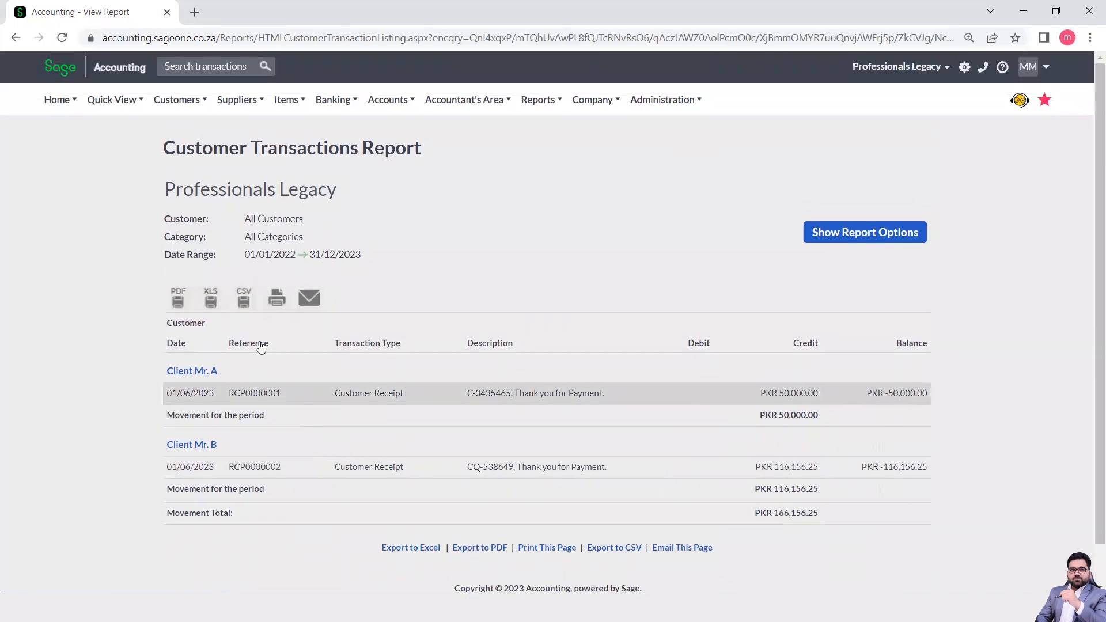
Step: Open the Customer Quotes report and set its date range to All
{"action": "left_click", "coordinate": [187, 109]}
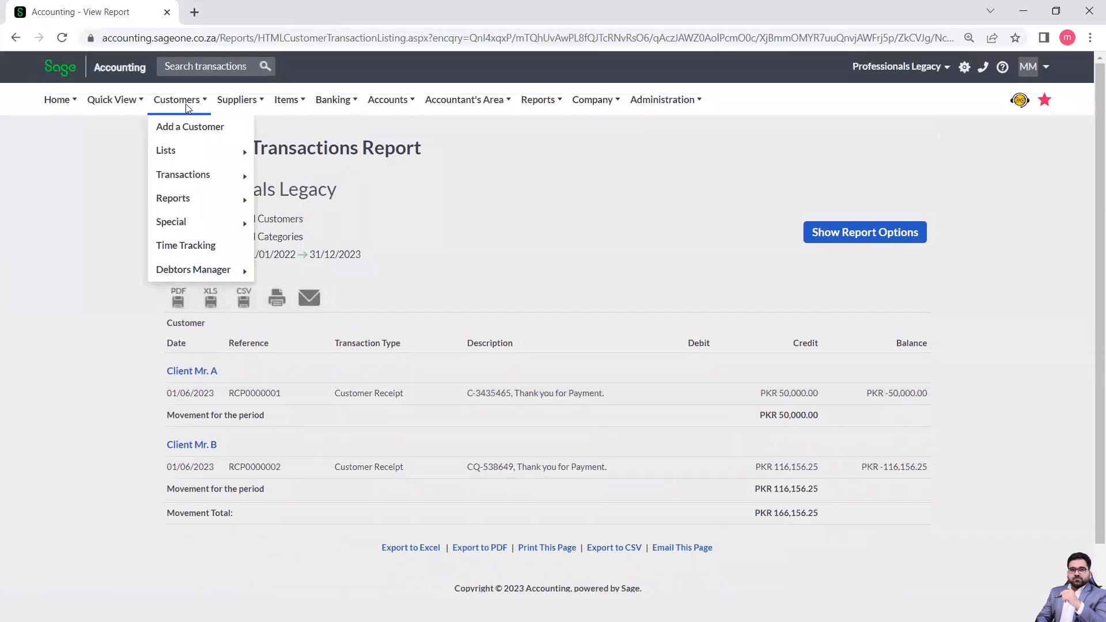
{"action": "mouse_move", "coordinate": [216, 202]}
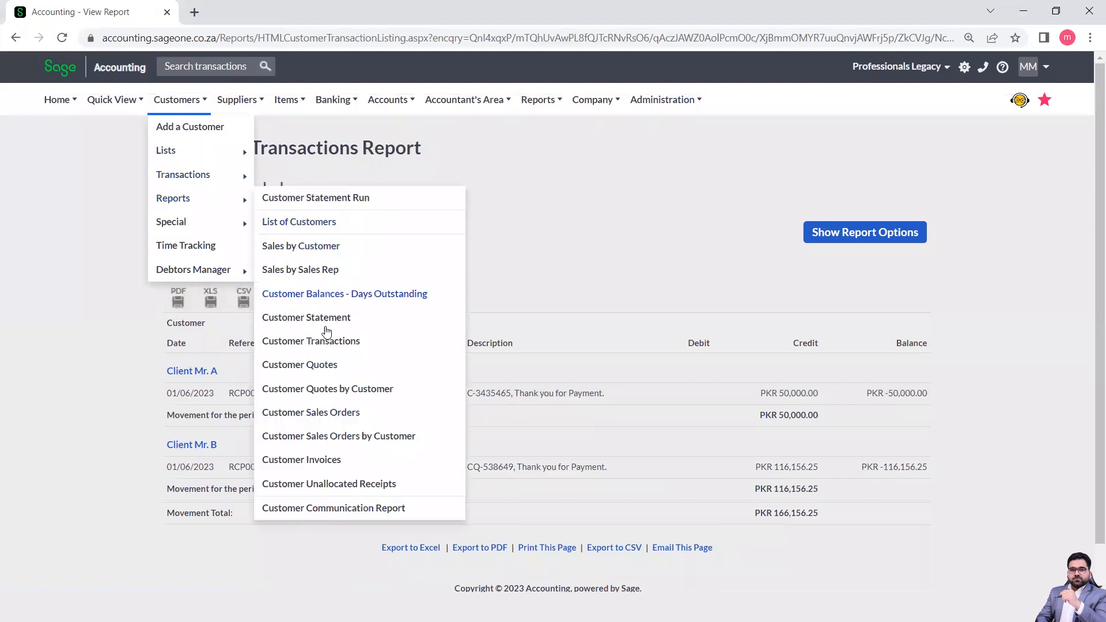
{"action": "left_click", "coordinate": [325, 364]}
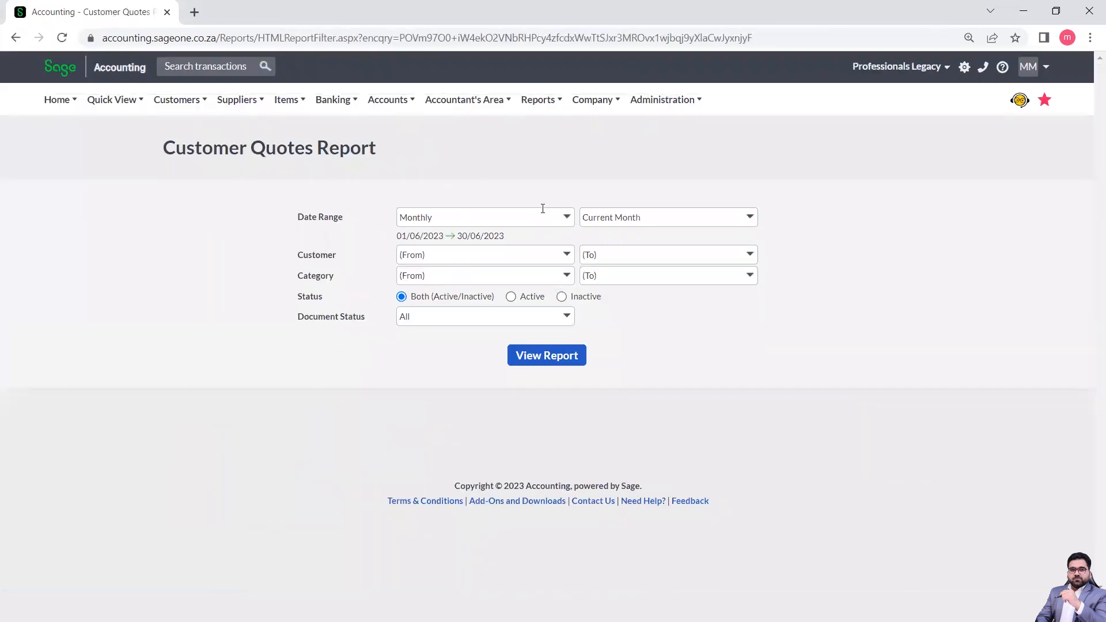
{"action": "left_click", "coordinate": [567, 218]}
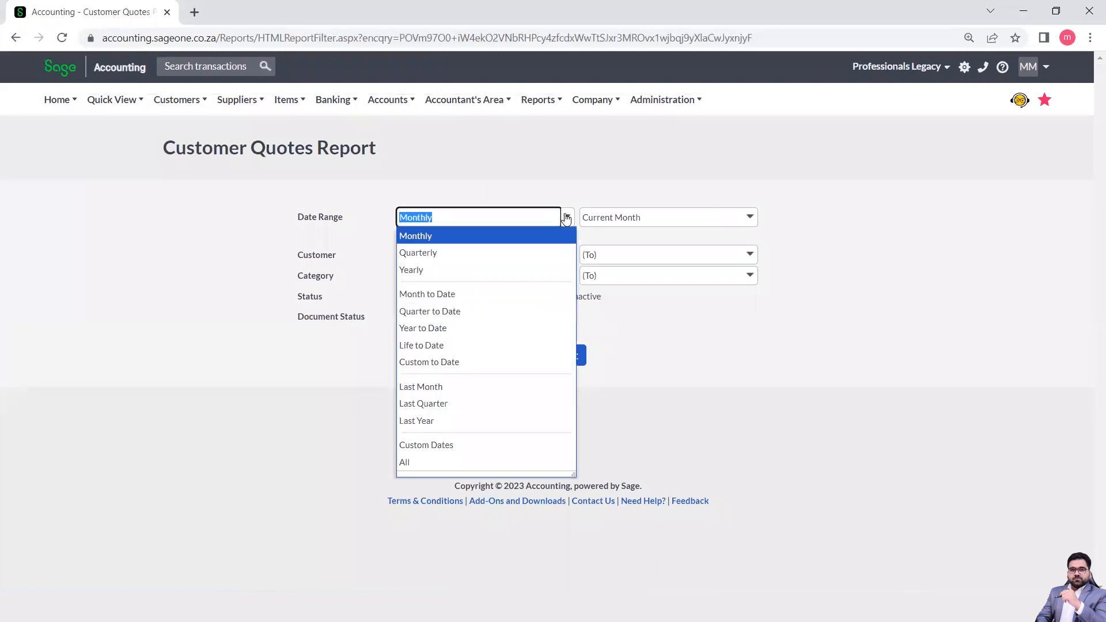
{"action": "left_click", "coordinate": [441, 461]}
Step: Look through the document status choices, keep All, and run the Customer Quotes report
{"action": "left_click", "coordinate": [568, 318]}
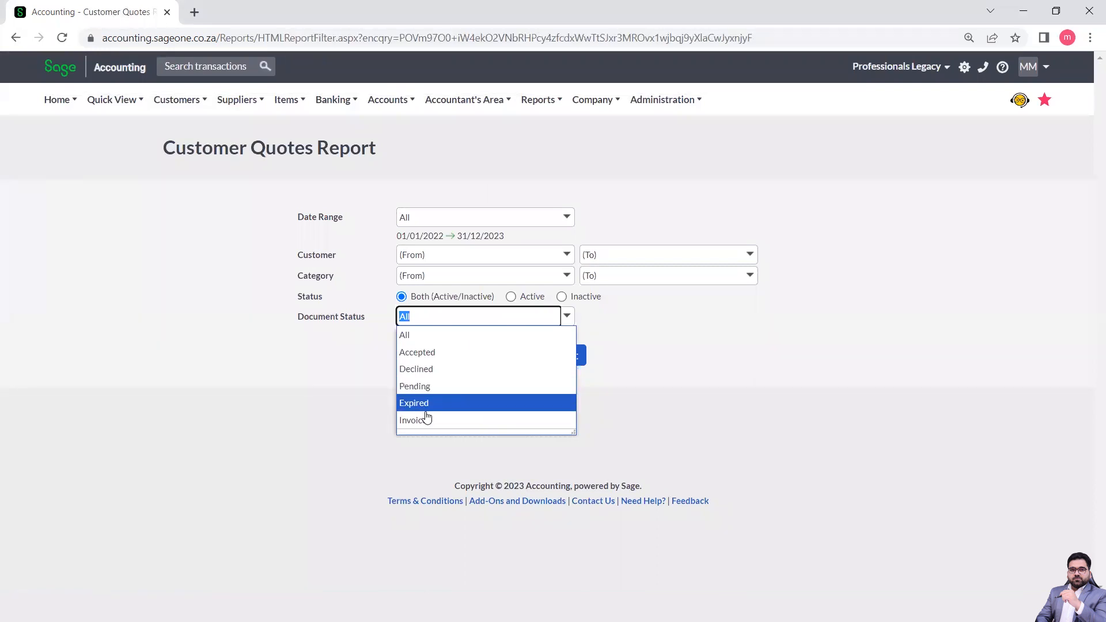
{"action": "left_click", "coordinate": [433, 336]}
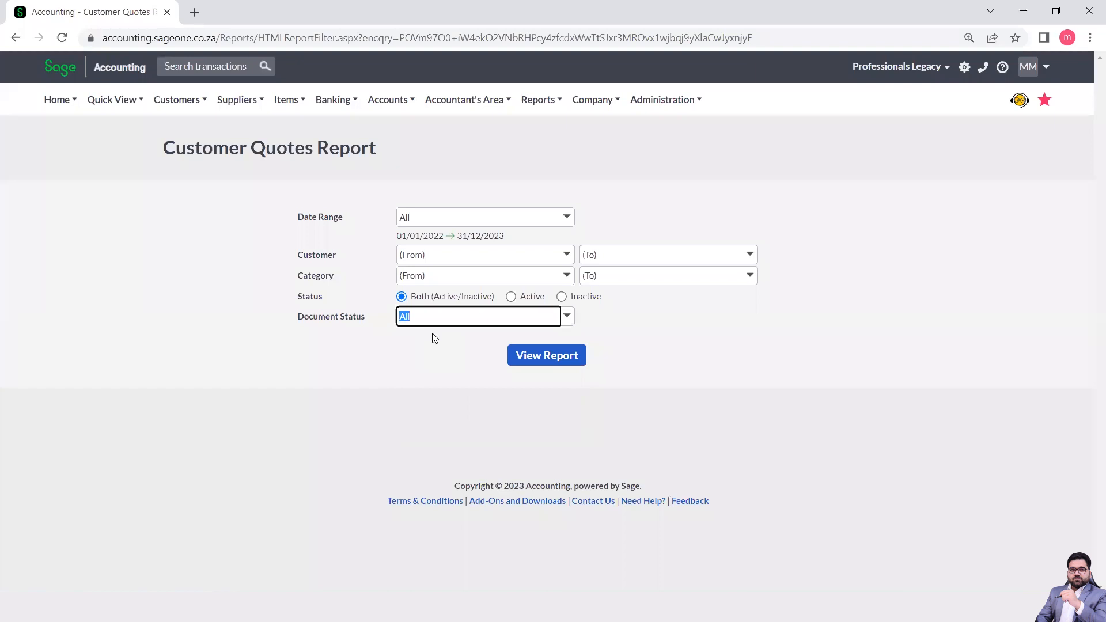
{"action": "left_click", "coordinate": [538, 358]}
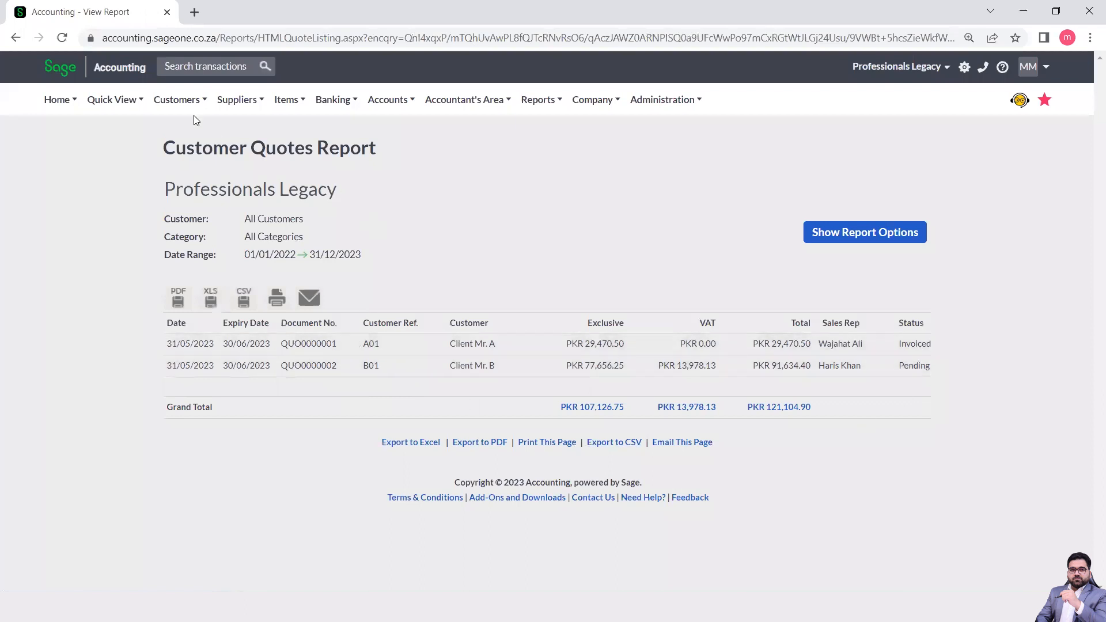
Step: Check the report options of the Customer Quotes report and hide them again
{"action": "mouse_move", "coordinate": [190, 107]}
{"action": "mouse_move", "coordinate": [209, 203]}
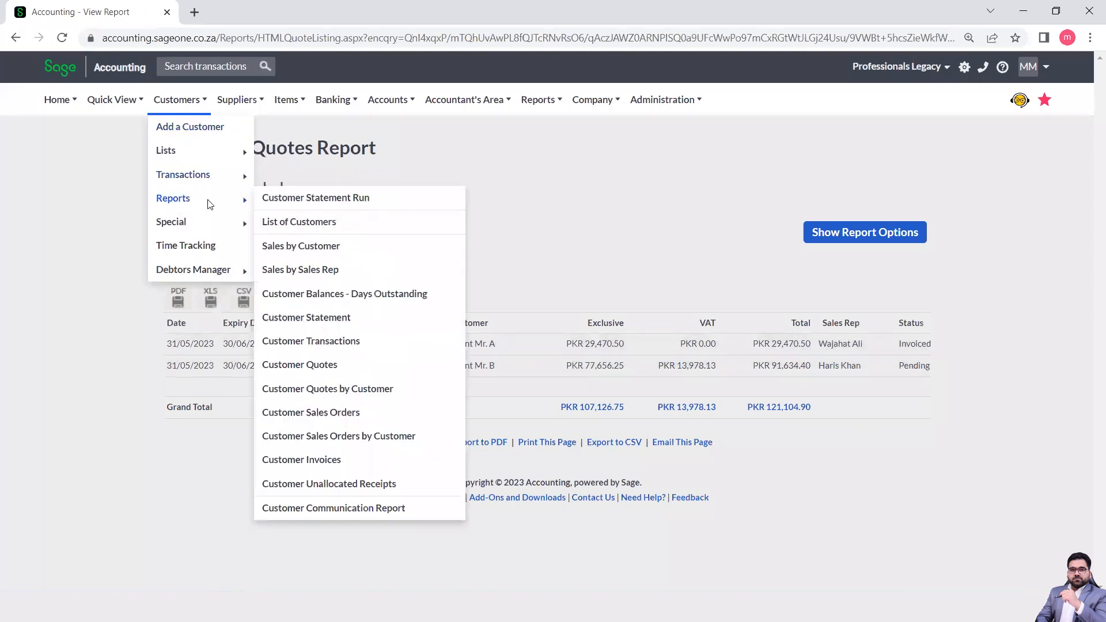
{"action": "left_click", "coordinate": [854, 239]}
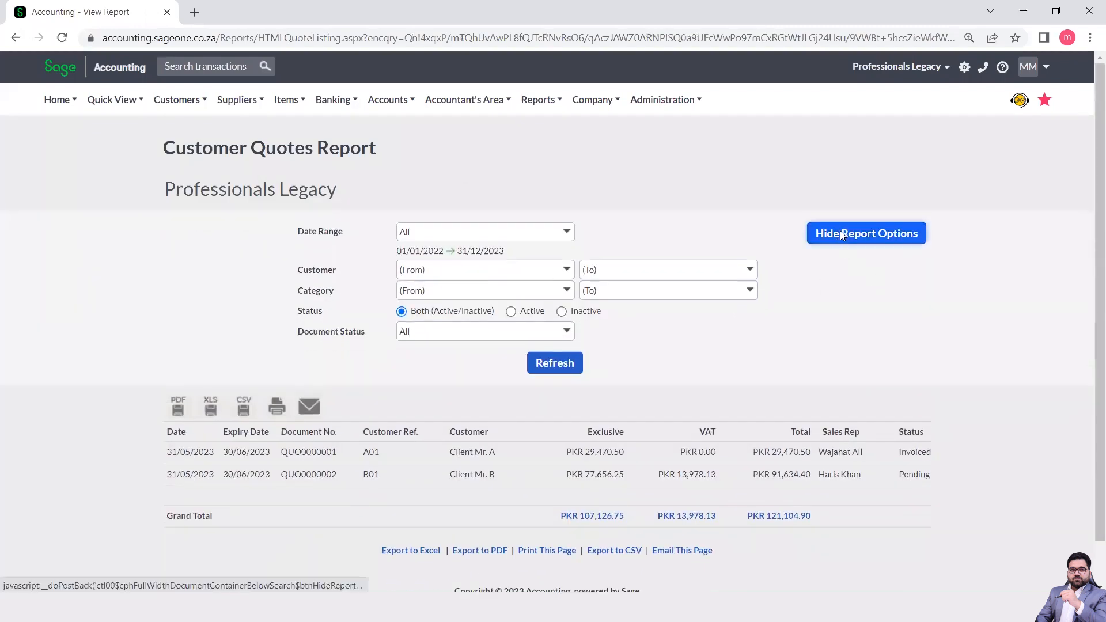
{"action": "left_click", "coordinate": [841, 235]}
Step: Open the Customer Quotes by Customer report and set its date range to All
{"action": "mouse_move", "coordinate": [172, 104]}
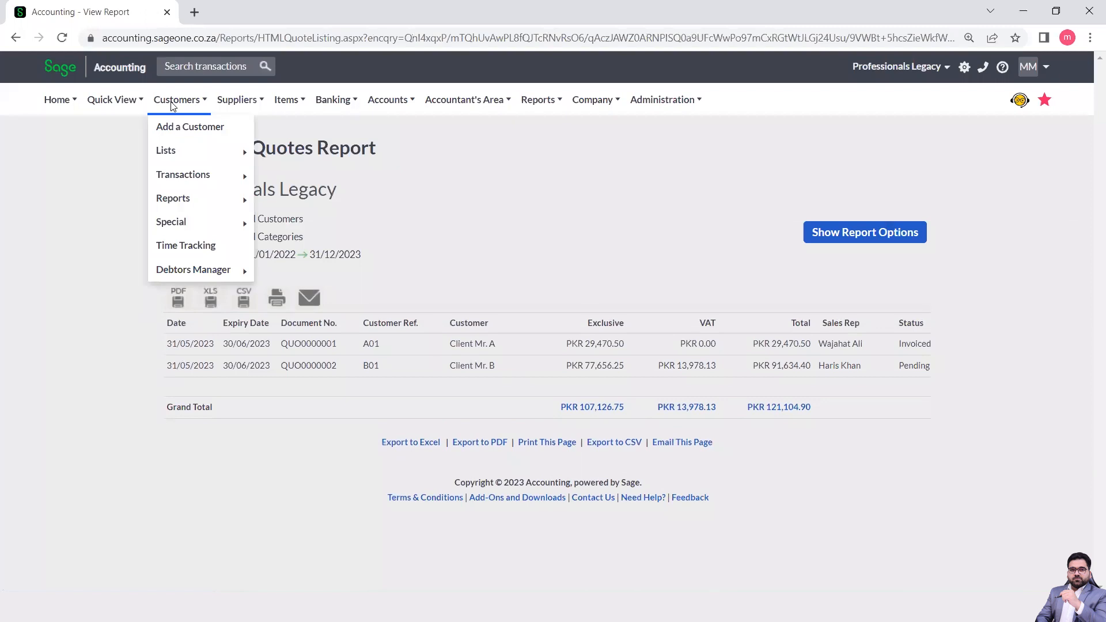
{"action": "mouse_move", "coordinate": [202, 204]}
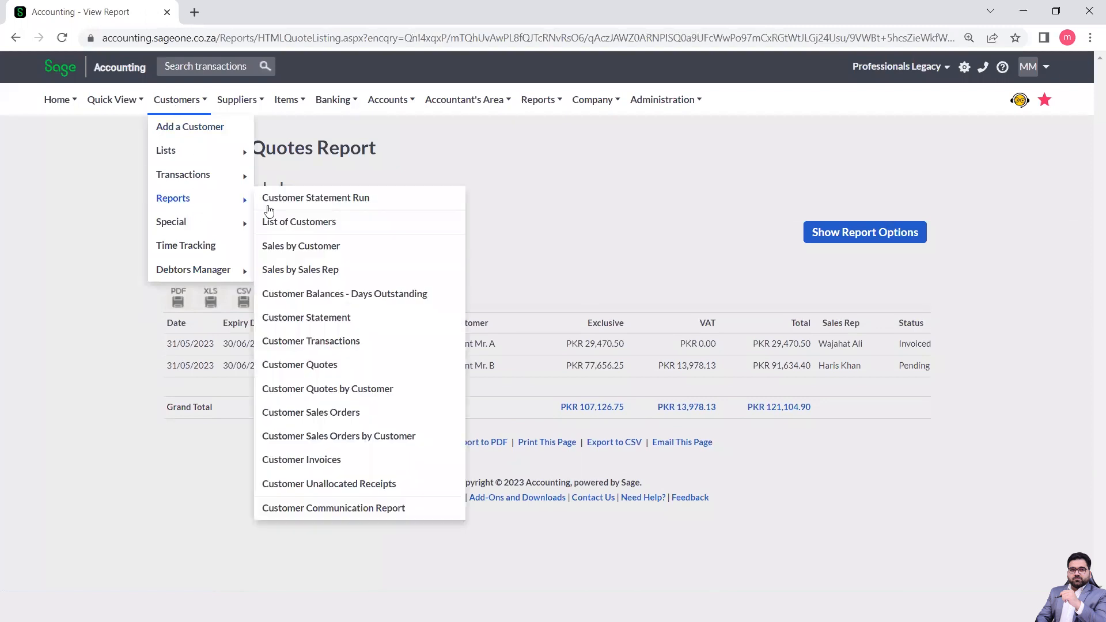
{"action": "left_click", "coordinate": [343, 390]}
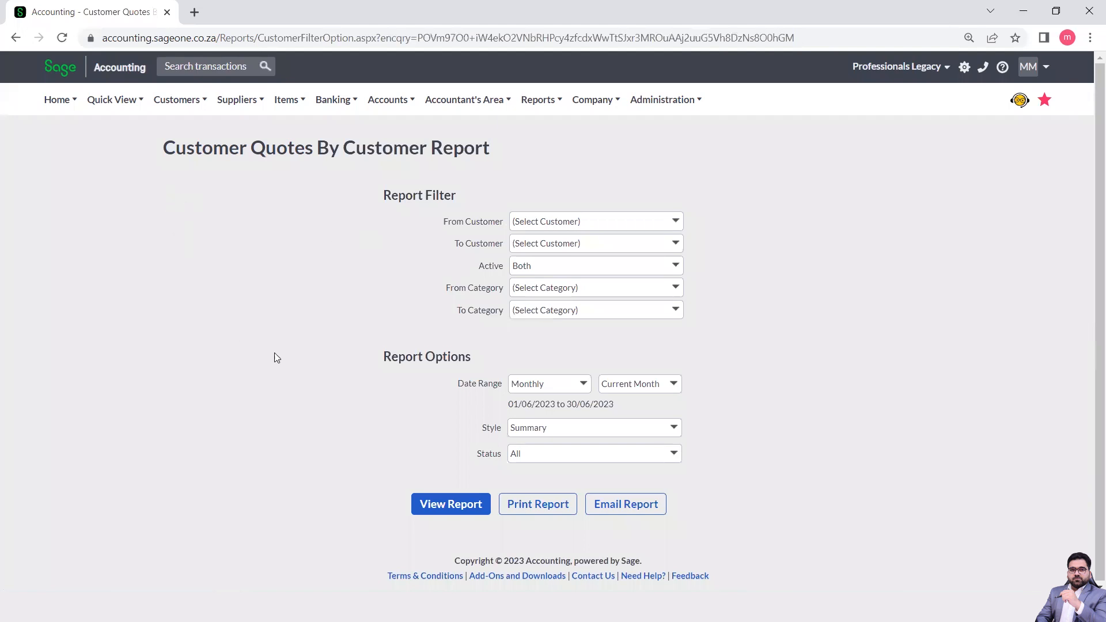
{"action": "left_click", "coordinate": [582, 383]}
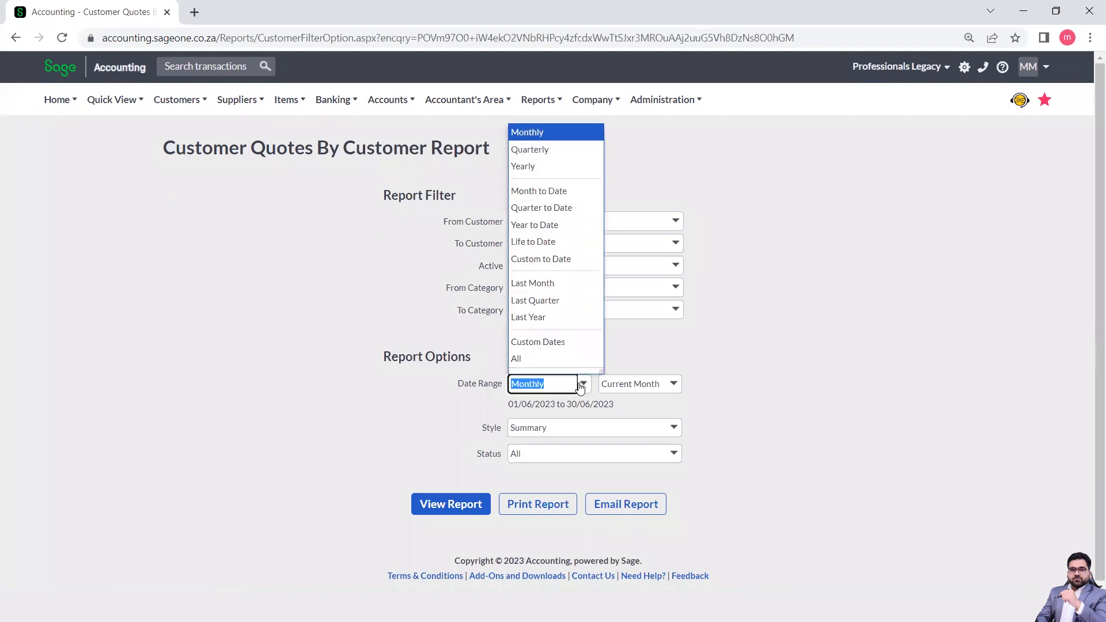
{"action": "left_click", "coordinate": [539, 360]}
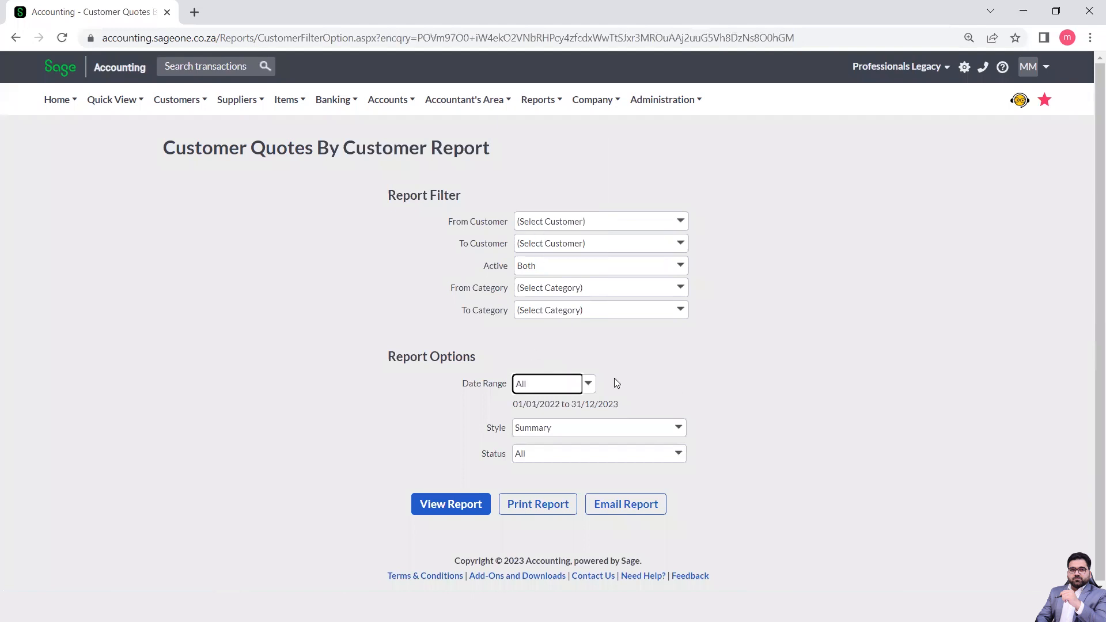
Step: Set the report style to Detailed, run the Customer Quotes by Customer report, and look over its quote lines
{"action": "left_click", "coordinate": [679, 428]}
{"action": "left_click", "coordinate": [566, 462]}
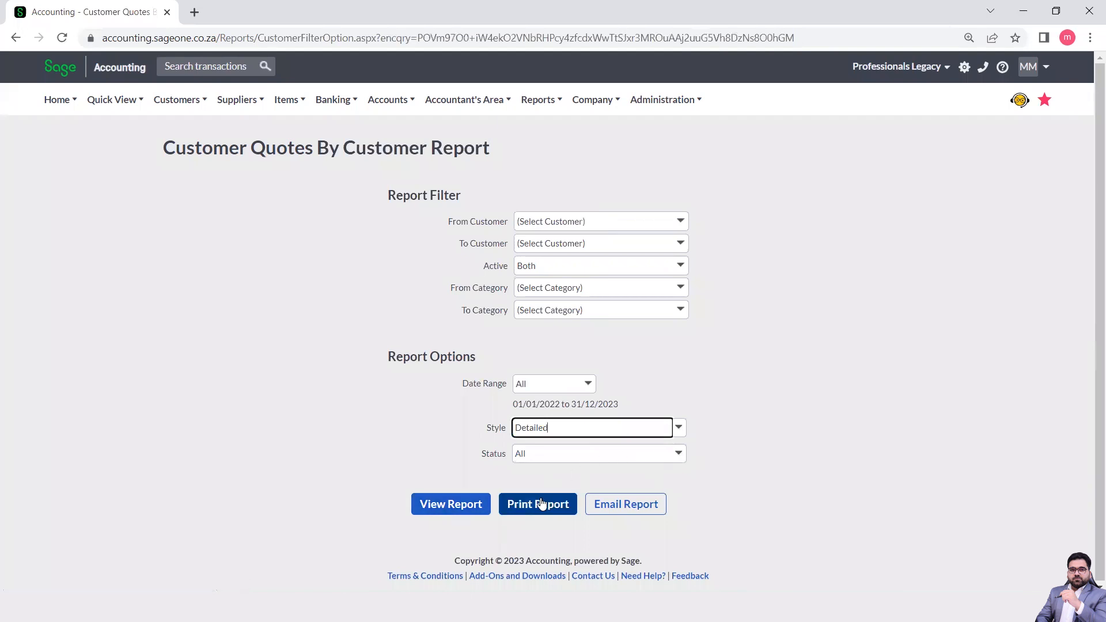
{"action": "left_click", "coordinate": [464, 510]}
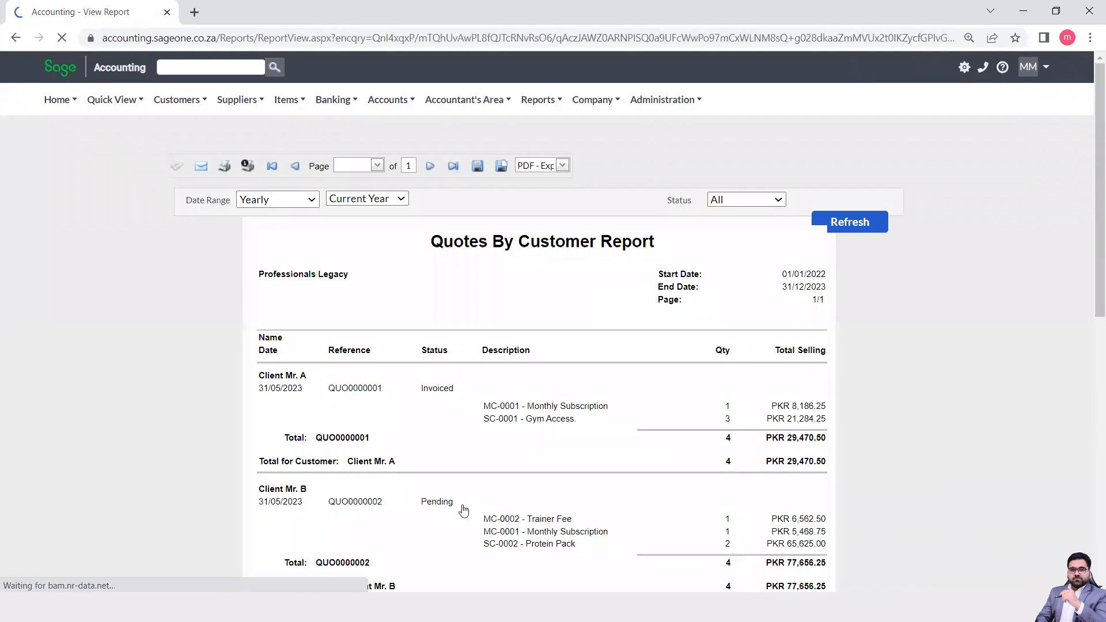
{"action": "scroll", "coordinate": [538, 402], "scroll_direction": "down", "scroll_amount": 2}
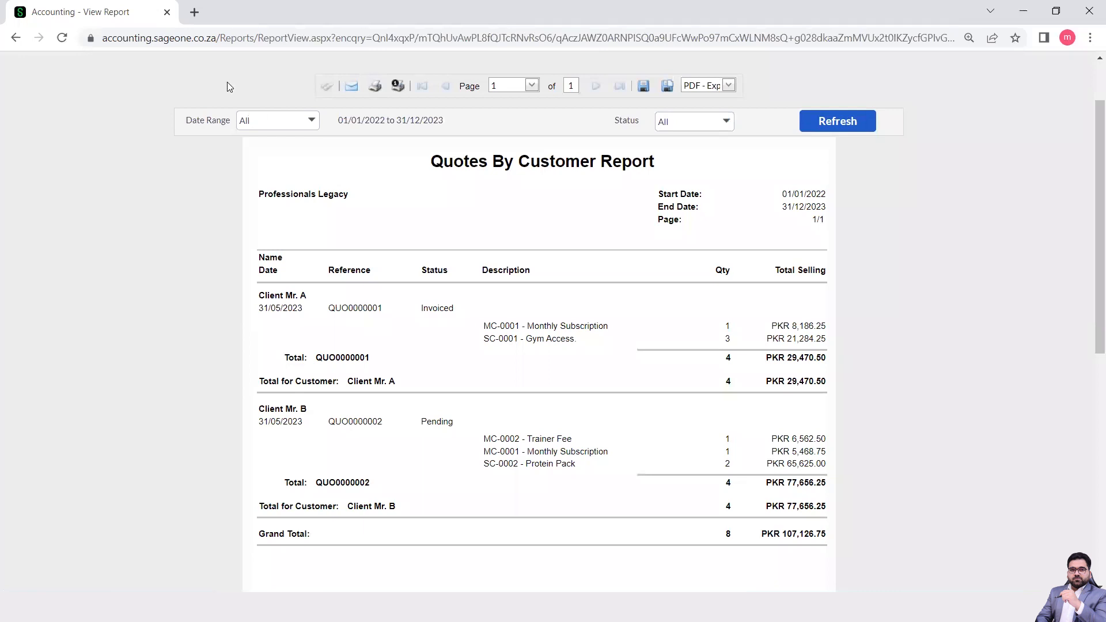
{"action": "scroll", "coordinate": [284, 150], "scroll_direction": "up", "scroll_amount": 2}
Step: Open the Customer Sales Orders report and set its date range to All
{"action": "left_click", "coordinate": [203, 100]}
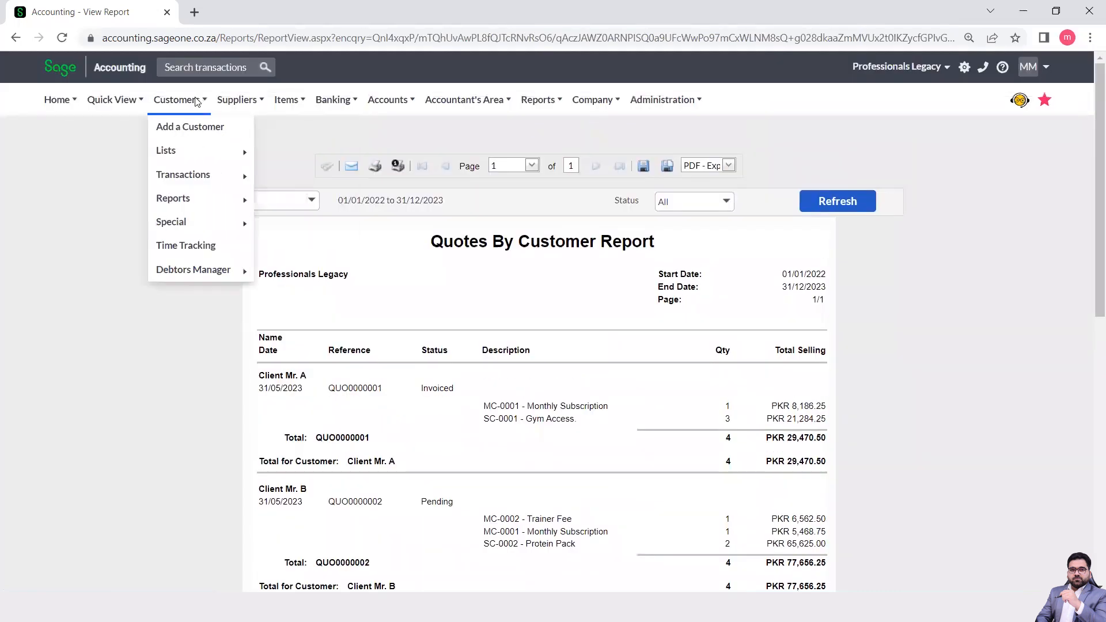
{"action": "mouse_move", "coordinate": [208, 205]}
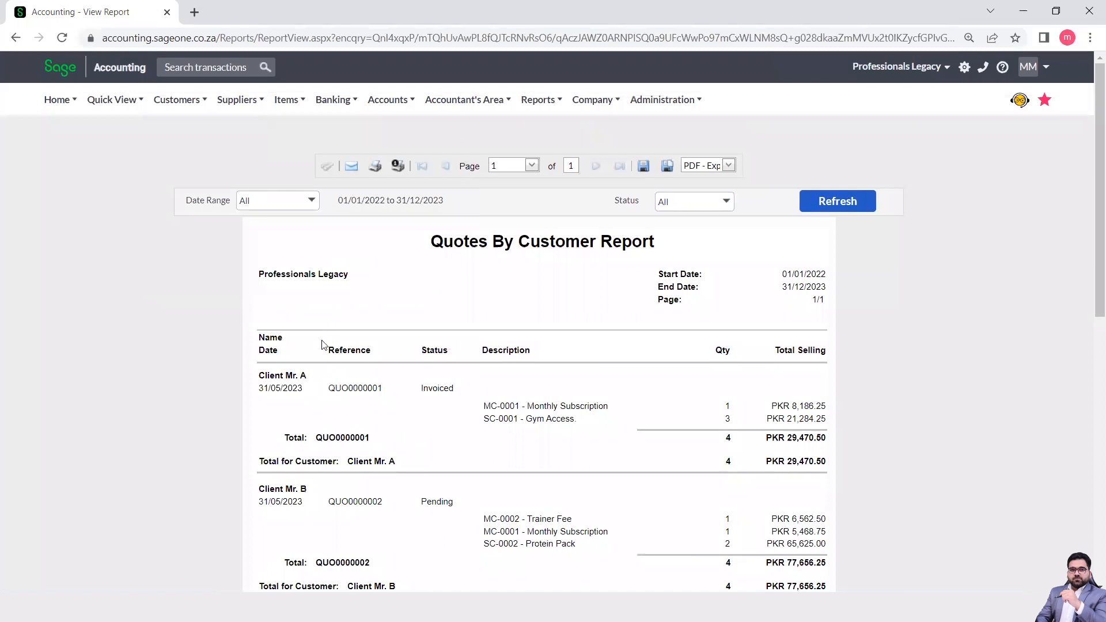
{"action": "mouse_move", "coordinate": [187, 110]}
{"action": "mouse_move", "coordinate": [202, 206]}
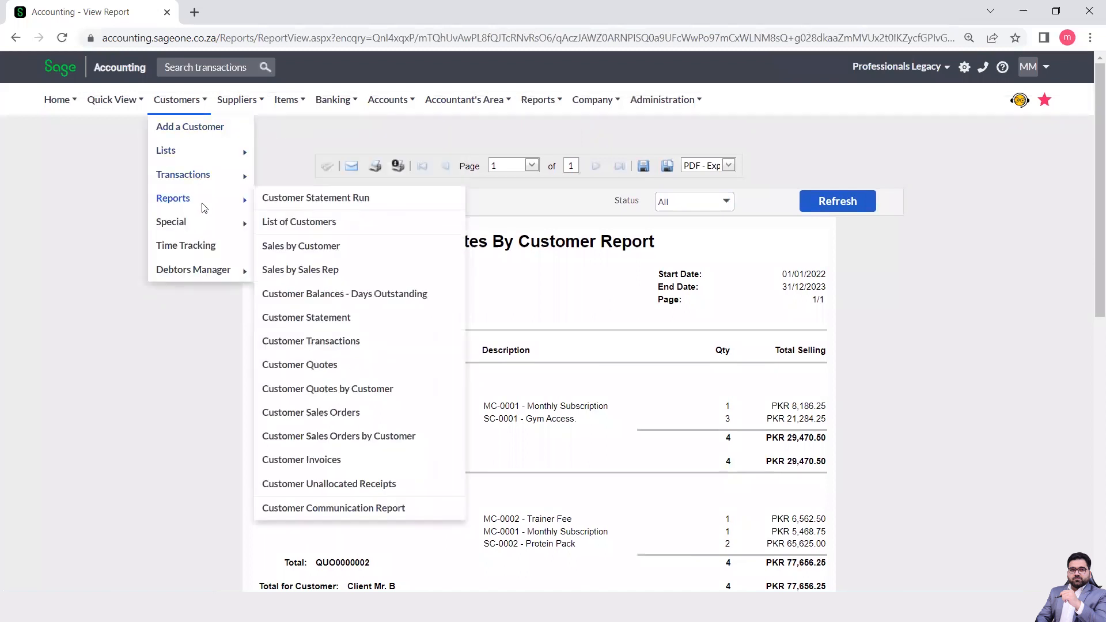
{"action": "left_click", "coordinate": [344, 424]}
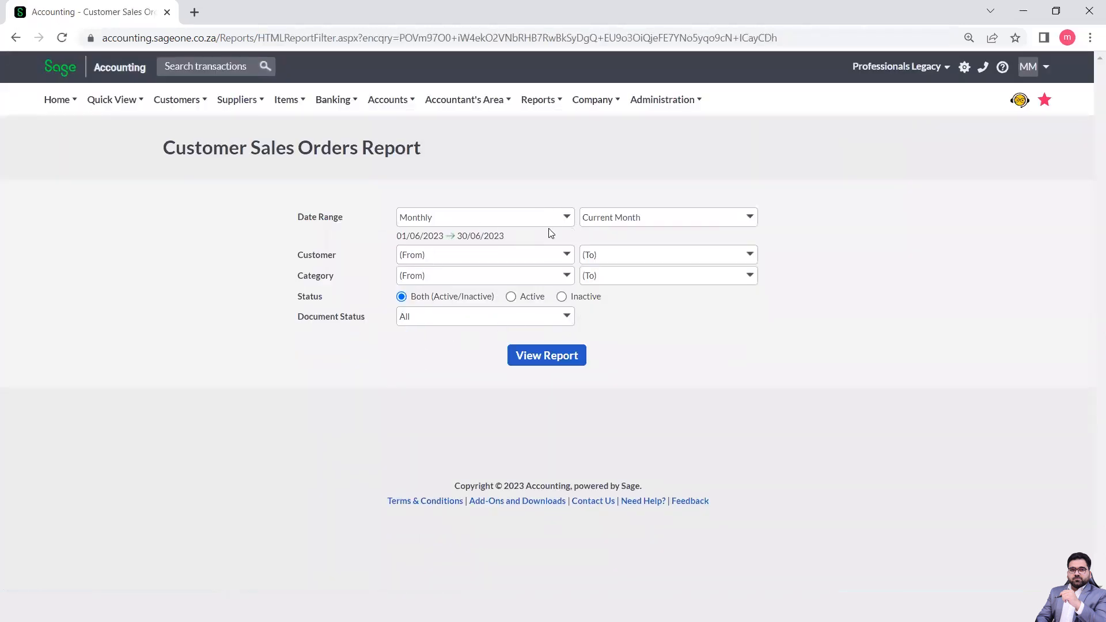
{"action": "left_click", "coordinate": [564, 219]}
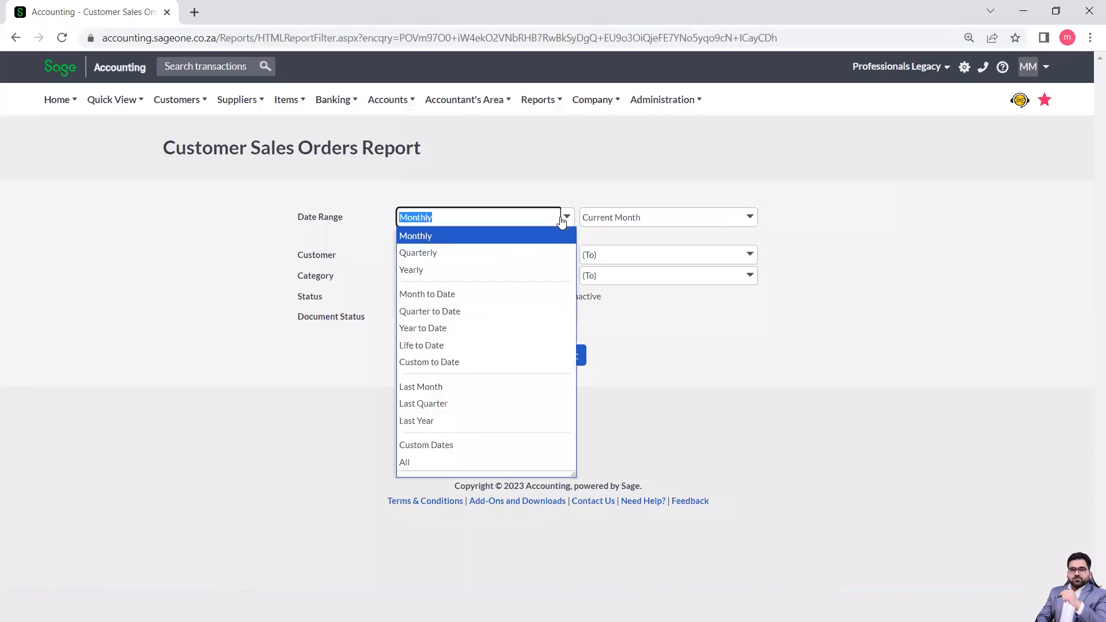
{"action": "left_click", "coordinate": [441, 464]}
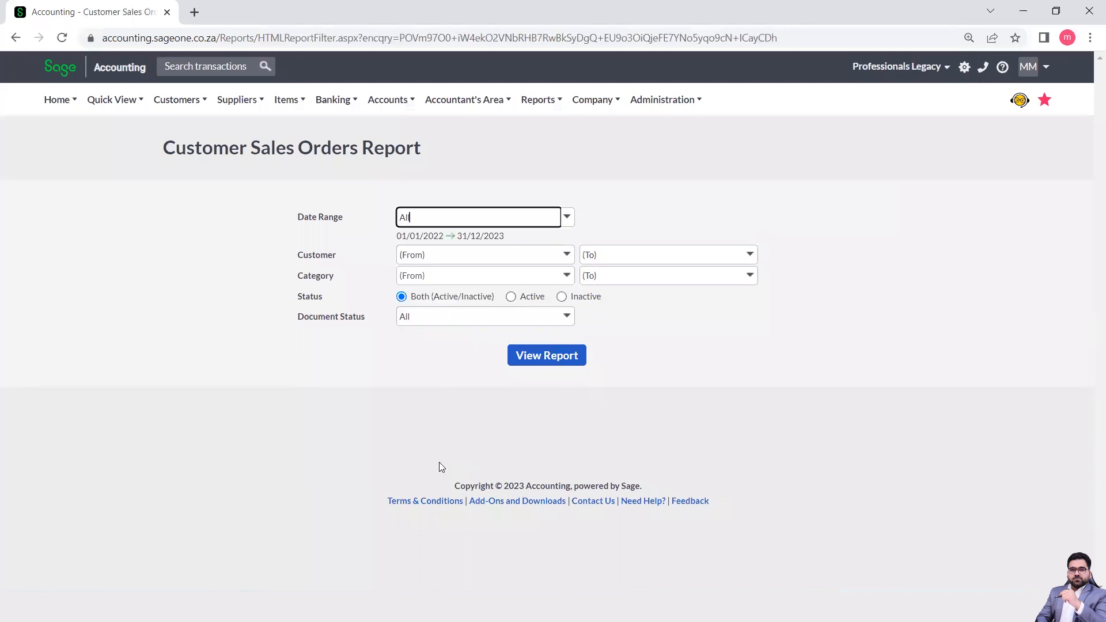
Step: Look through the document status choices for the Customer Sales Orders report and keep All
{"action": "left_click", "coordinate": [562, 321]}
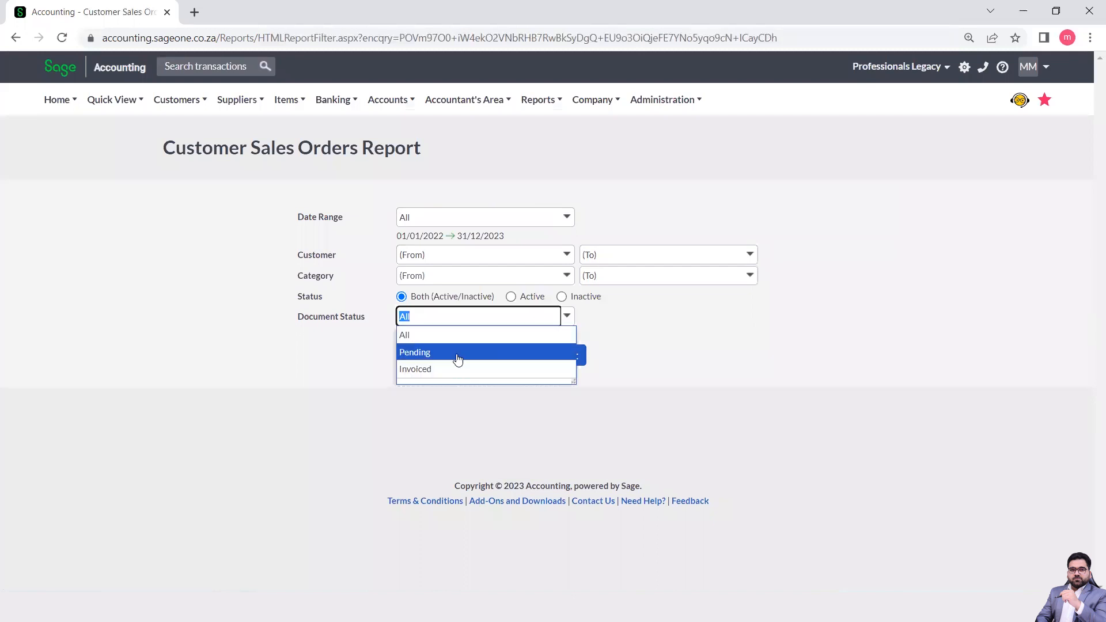
{"action": "left_click", "coordinate": [476, 332]}
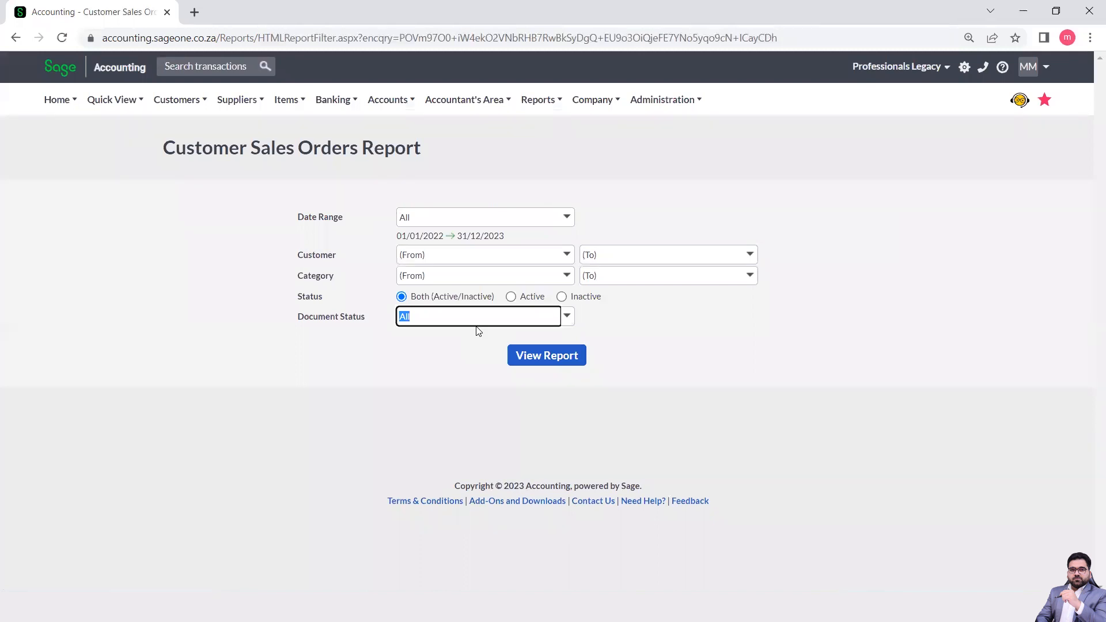
{"action": "left_click", "coordinate": [447, 355]}
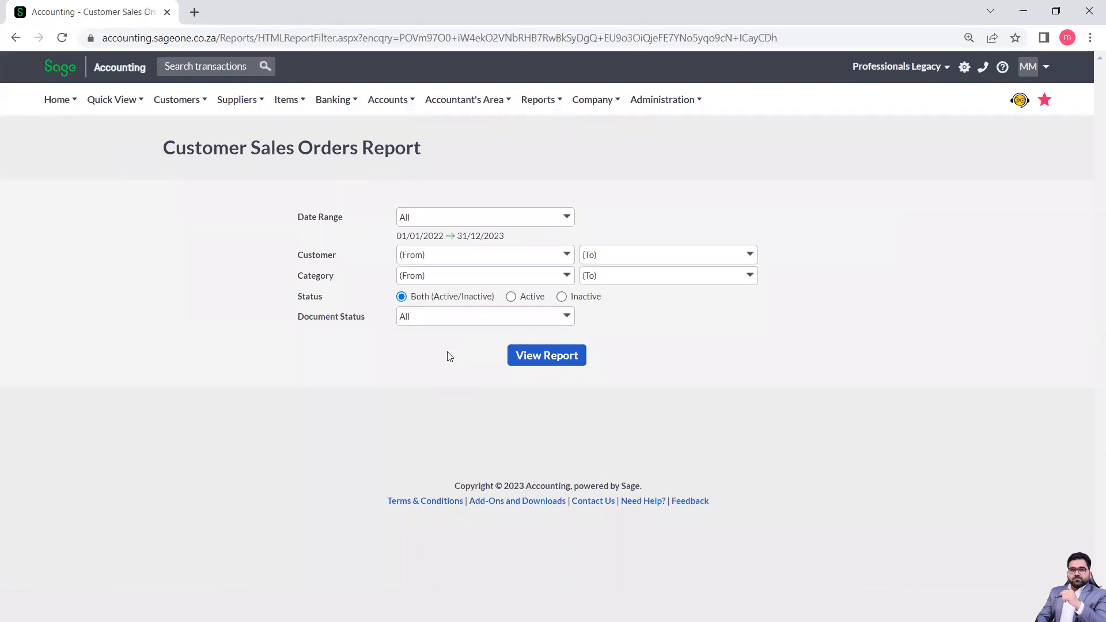
Step: Run the Customer Sales Orders report for all dates and all document statuses
{"action": "left_click", "coordinate": [555, 354]}
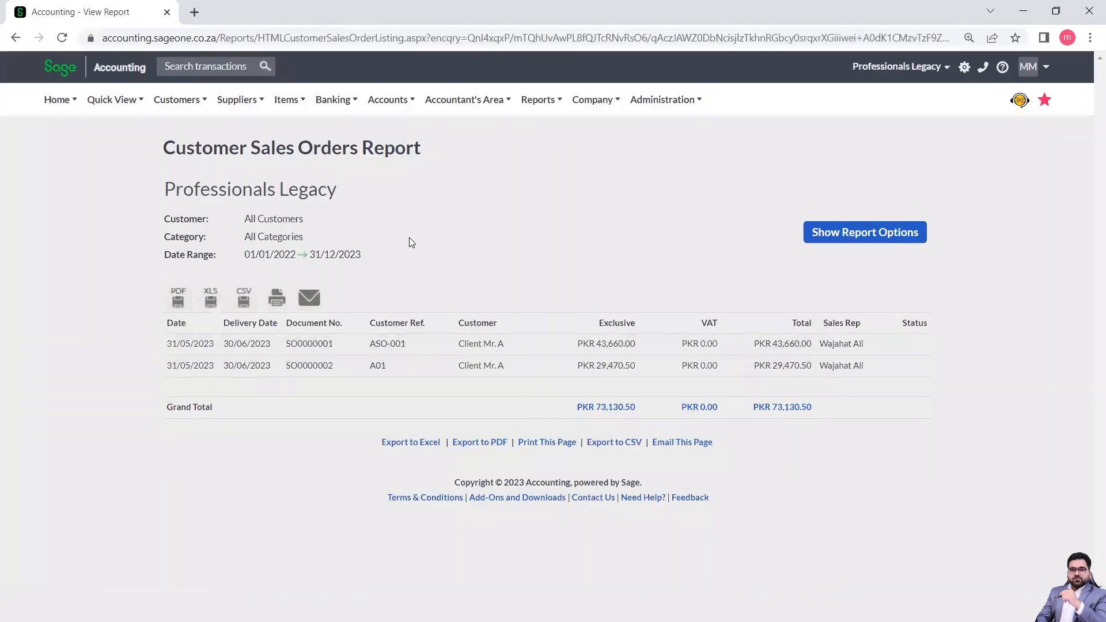
Step: Open the Customer Sales Orders by Customer report, set its date range to All, and run it in Summary style
{"action": "mouse_move", "coordinate": [195, 103]}
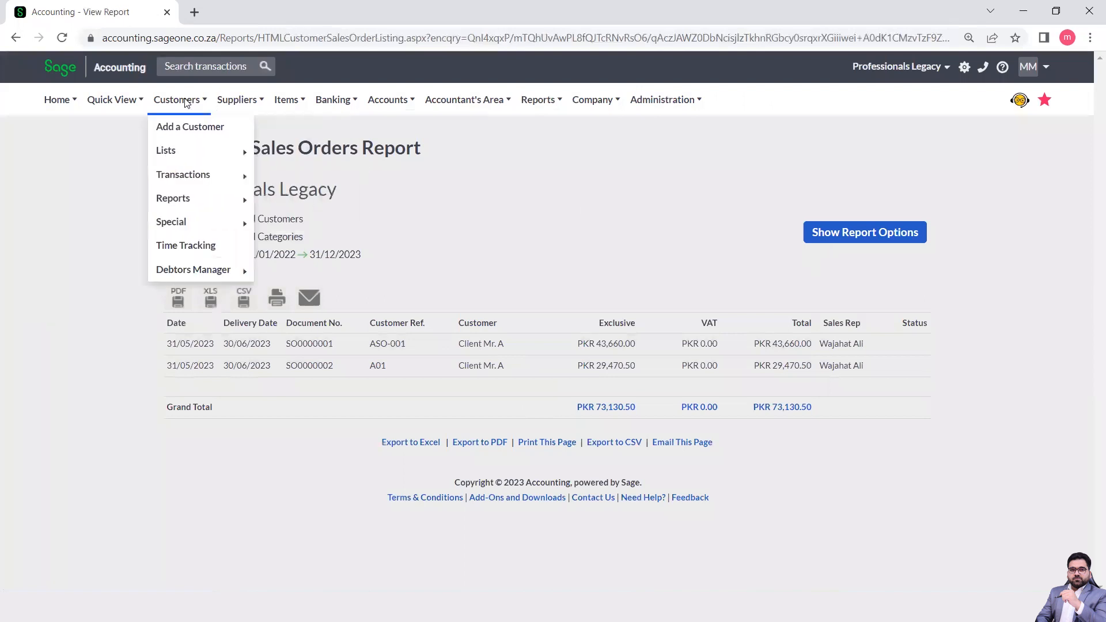
{"action": "mouse_move", "coordinate": [231, 200]}
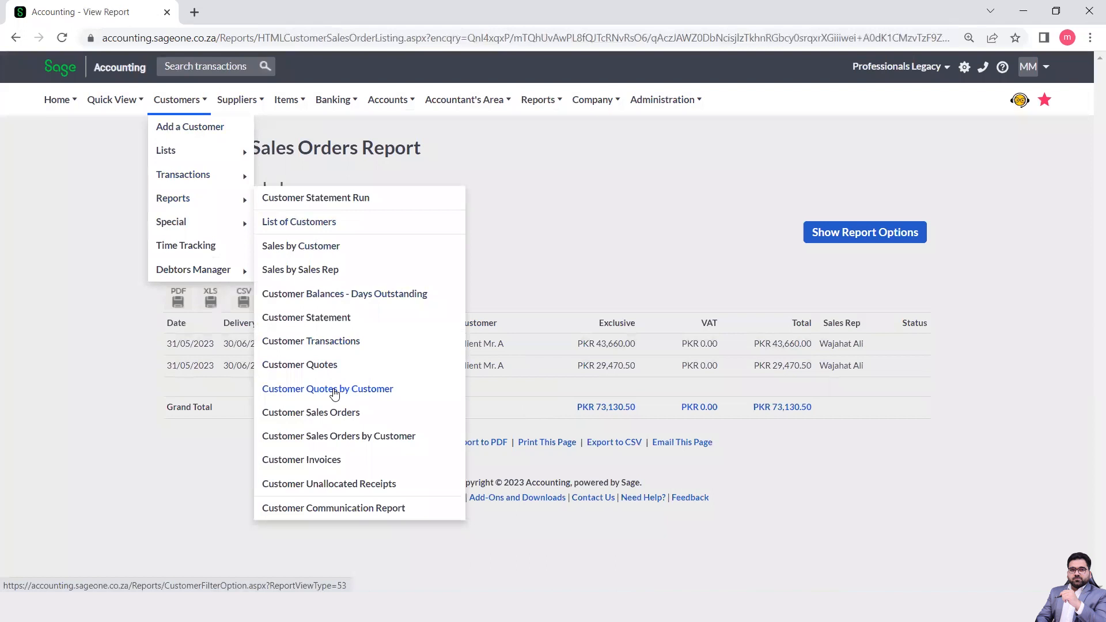
{"action": "left_click", "coordinate": [340, 438]}
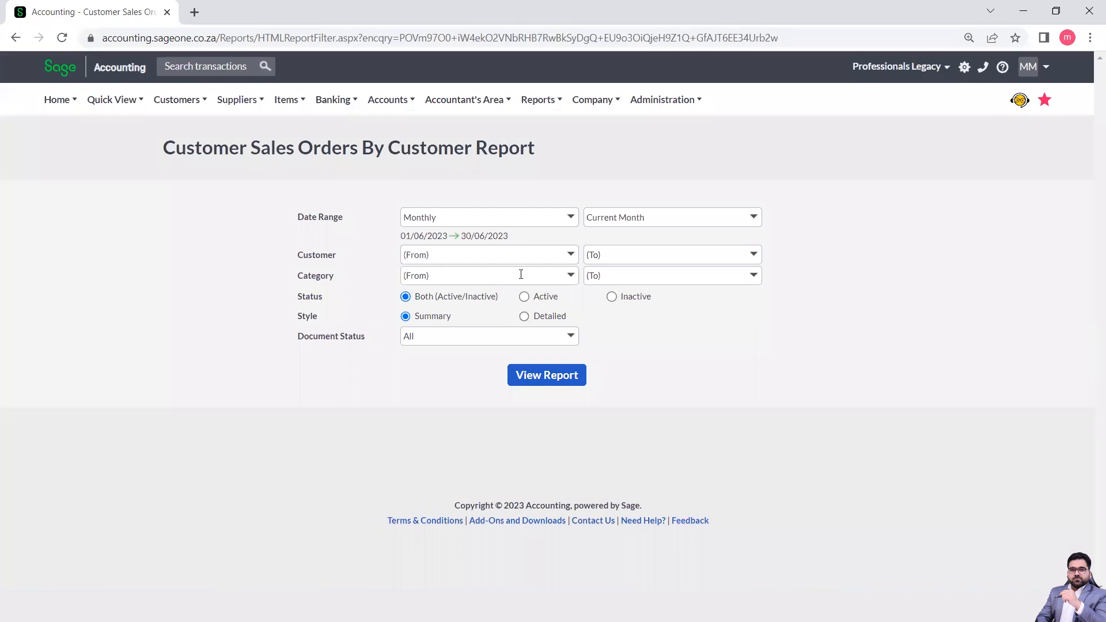
{"action": "left_click", "coordinate": [570, 218]}
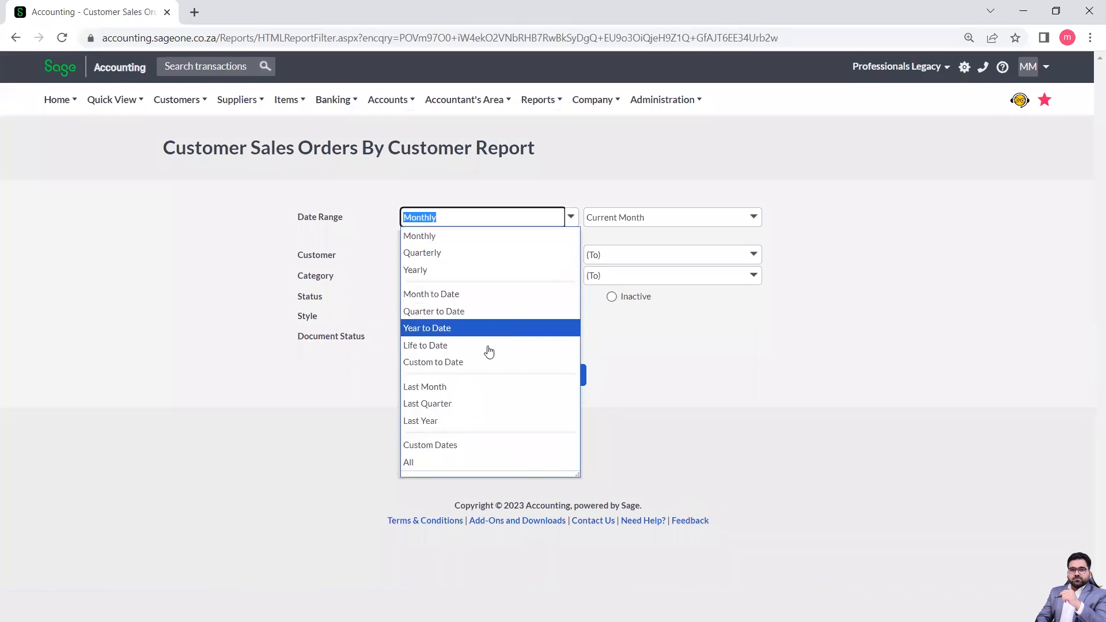
{"action": "left_click", "coordinate": [454, 463]}
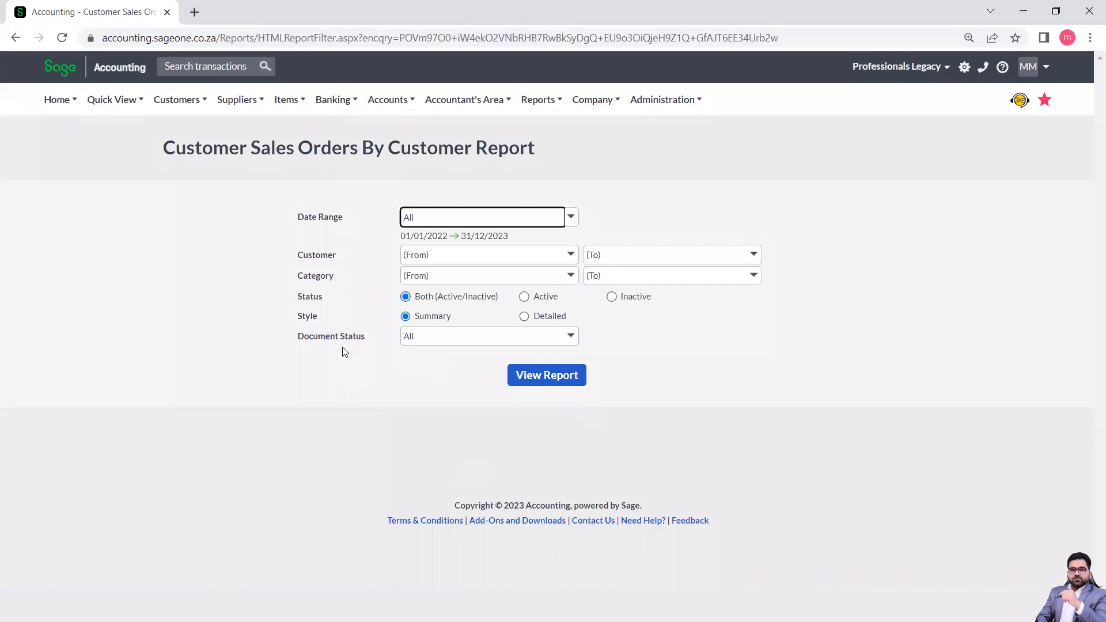
{"action": "left_click", "coordinate": [557, 380]}
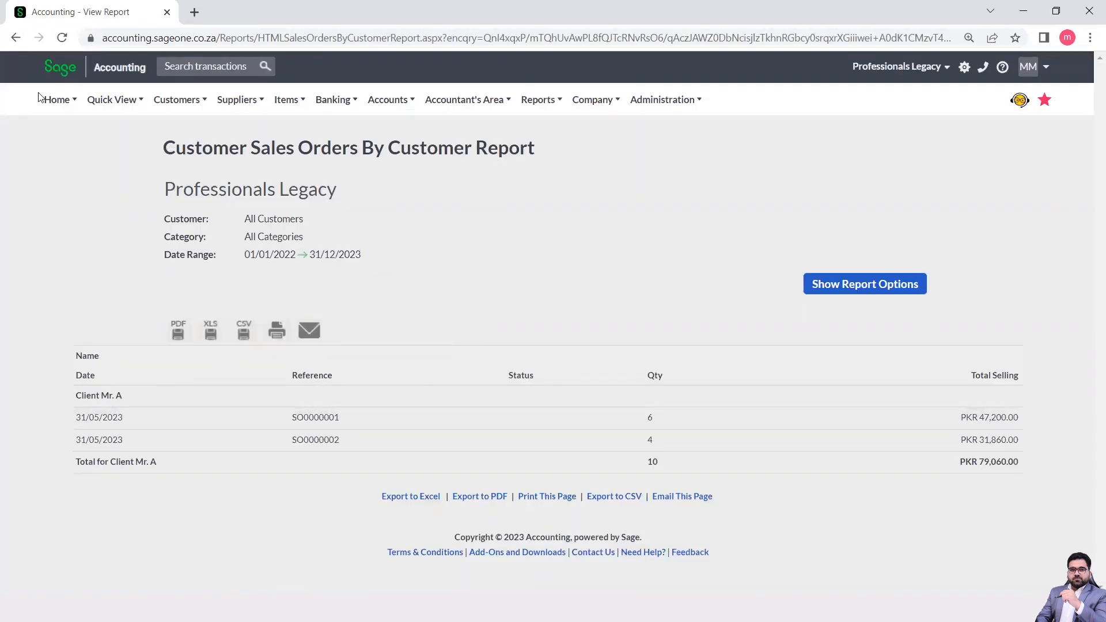
Step: Change the Customer Sales Orders by Customer report to Detailed style, refresh it, and look over its order lines
{"action": "left_click", "coordinate": [887, 284]}
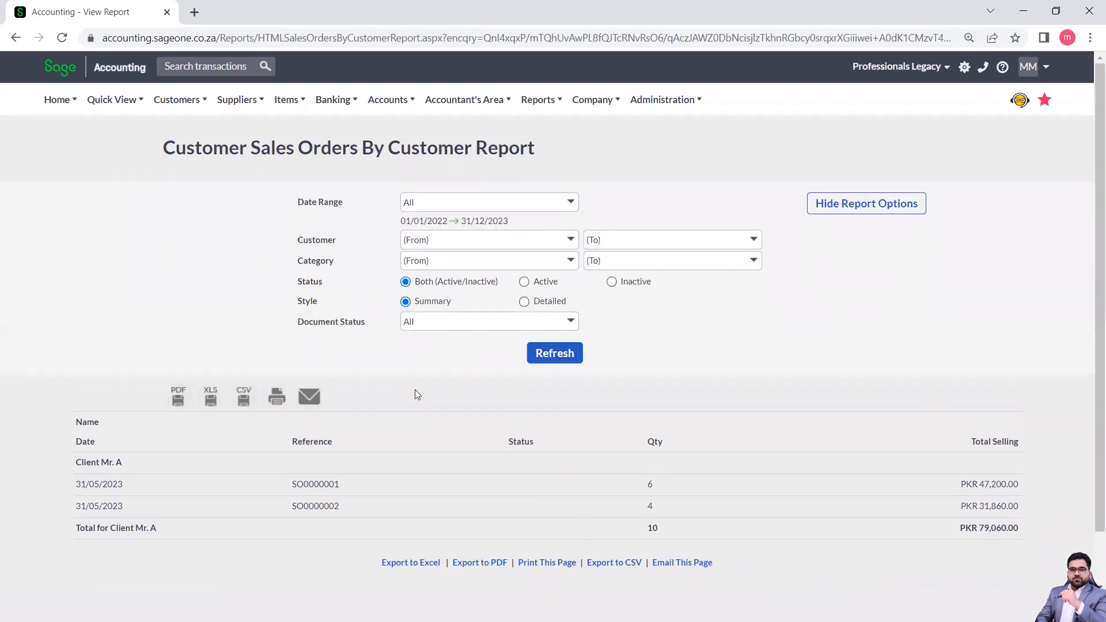
{"action": "left_click", "coordinate": [524, 303]}
{"action": "left_click", "coordinate": [557, 354]}
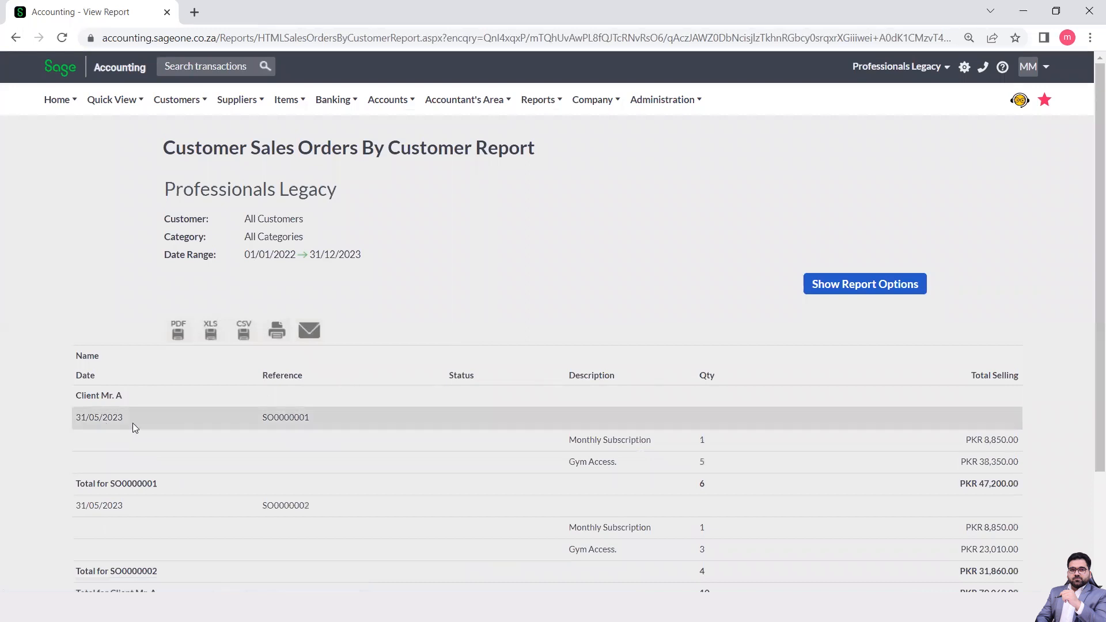
{"action": "scroll", "coordinate": [531, 471], "scroll_direction": "down", "scroll_amount": 3}
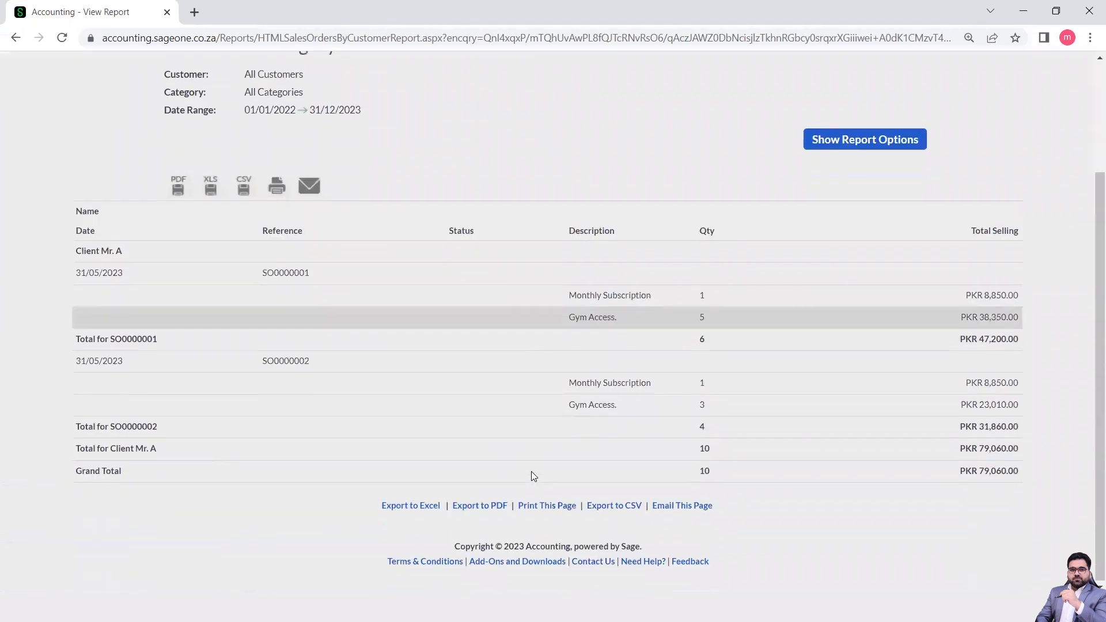
{"action": "scroll", "coordinate": [531, 472], "scroll_direction": "up", "scroll_amount": 3}
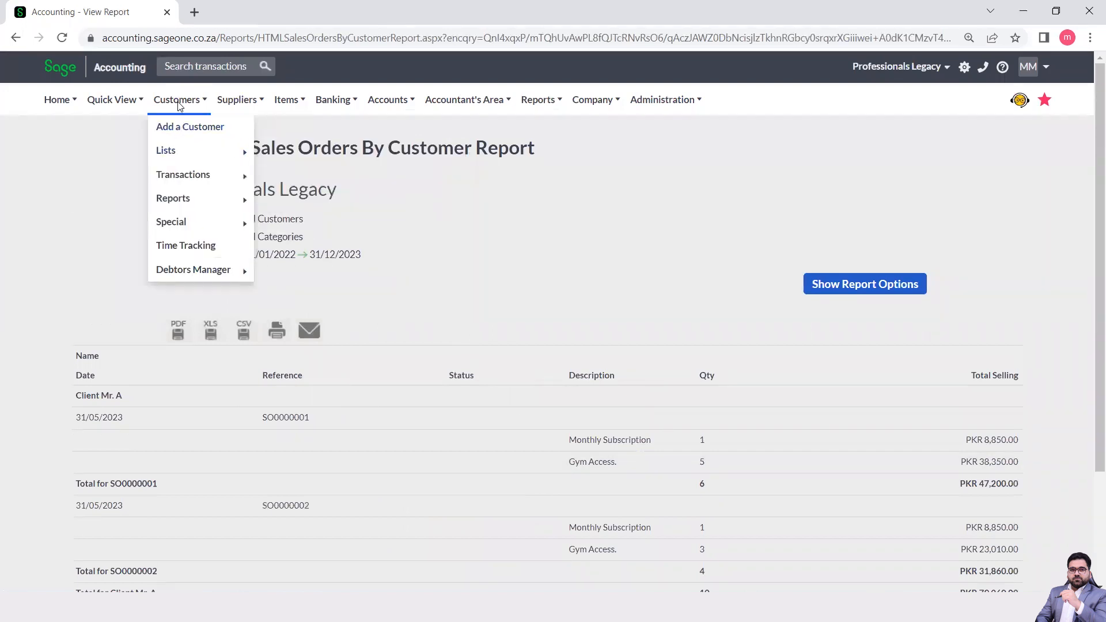
Step: Run the Customer Invoices report with its date range set to All and look over the listed invoices and credit notes
{"action": "mouse_move", "coordinate": [192, 199]}
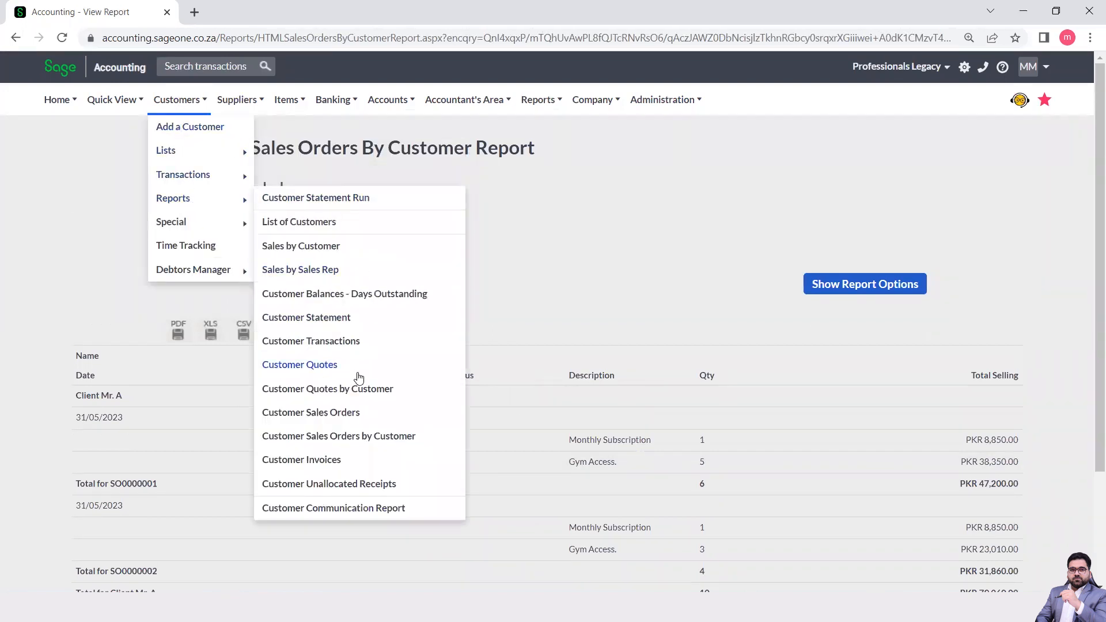
{"action": "left_click", "coordinate": [338, 461]}
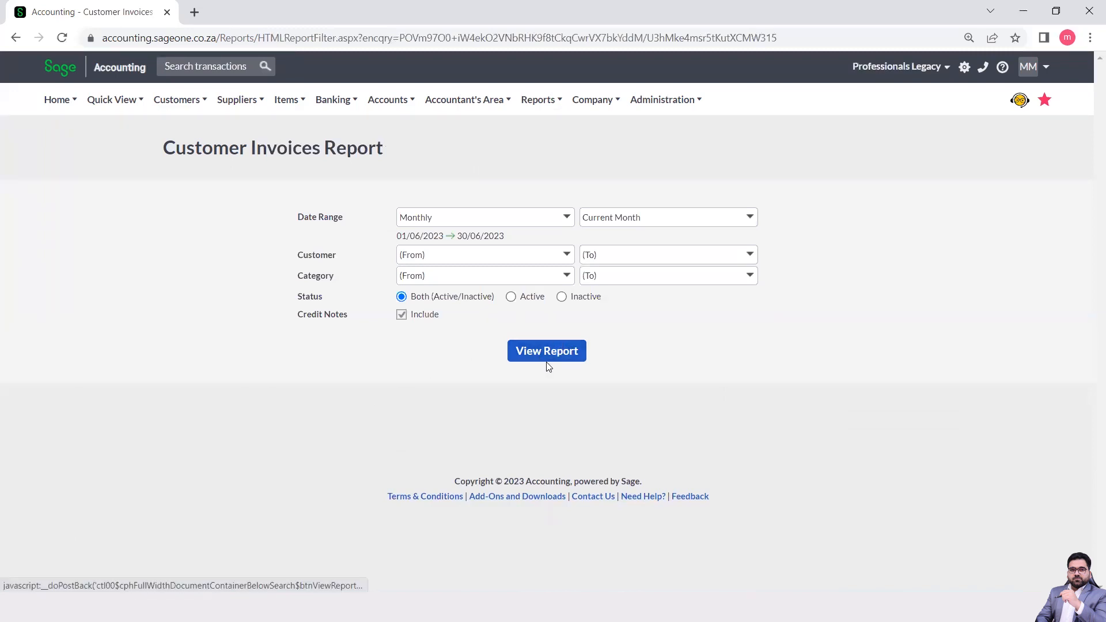
{"action": "left_click", "coordinate": [567, 218]}
{"action": "left_click", "coordinate": [434, 474]}
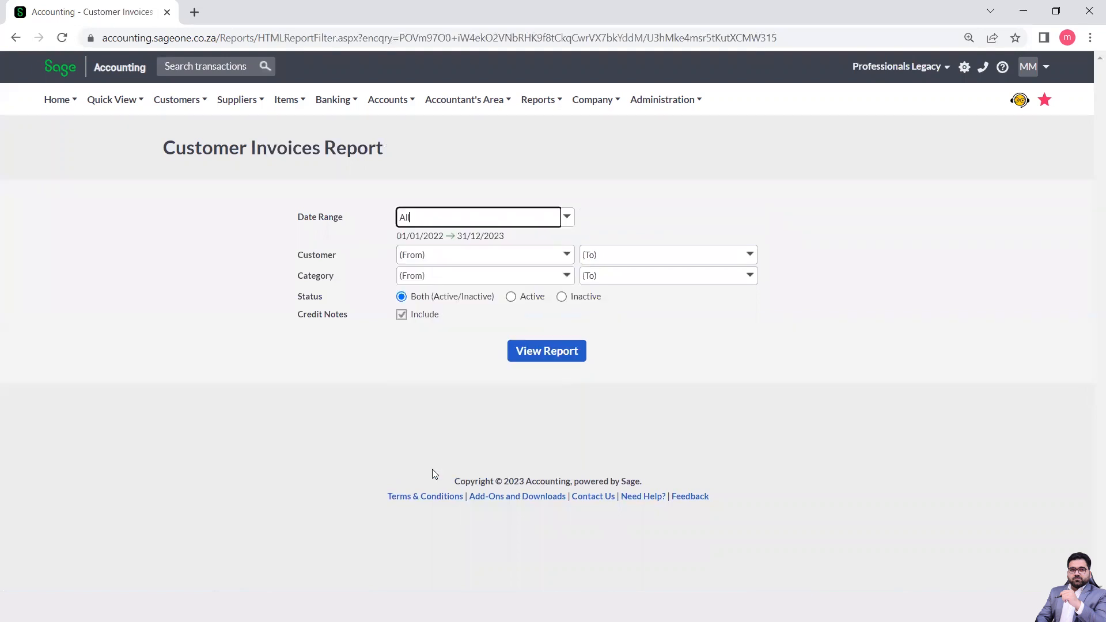
{"action": "left_click", "coordinate": [559, 352]}
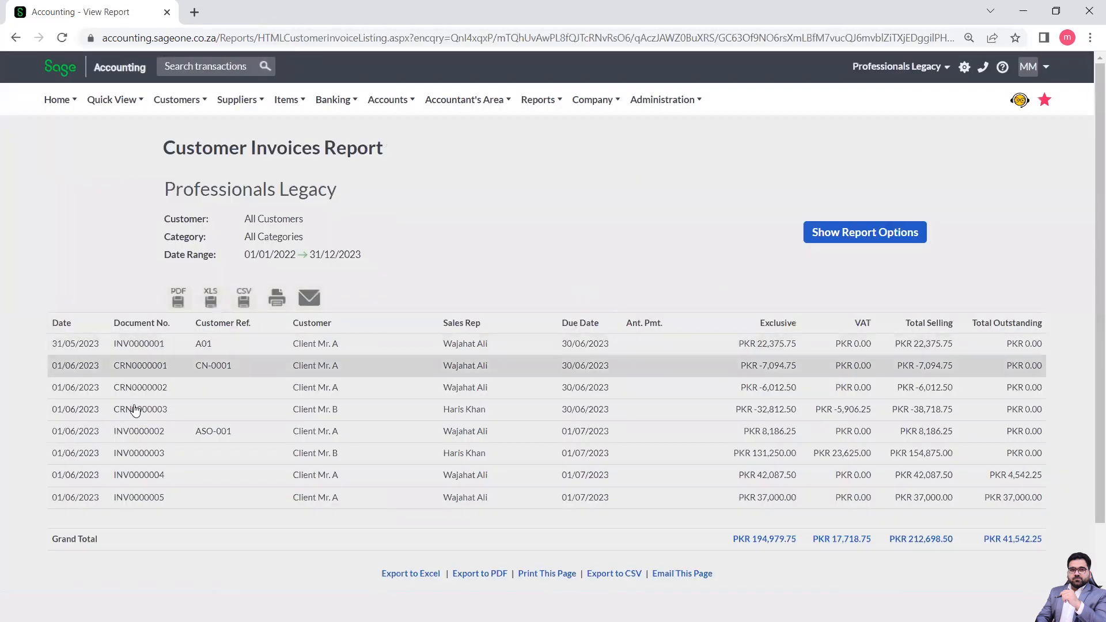
{"action": "scroll", "coordinate": [507, 374], "scroll_direction": "down", "scroll_amount": 2}
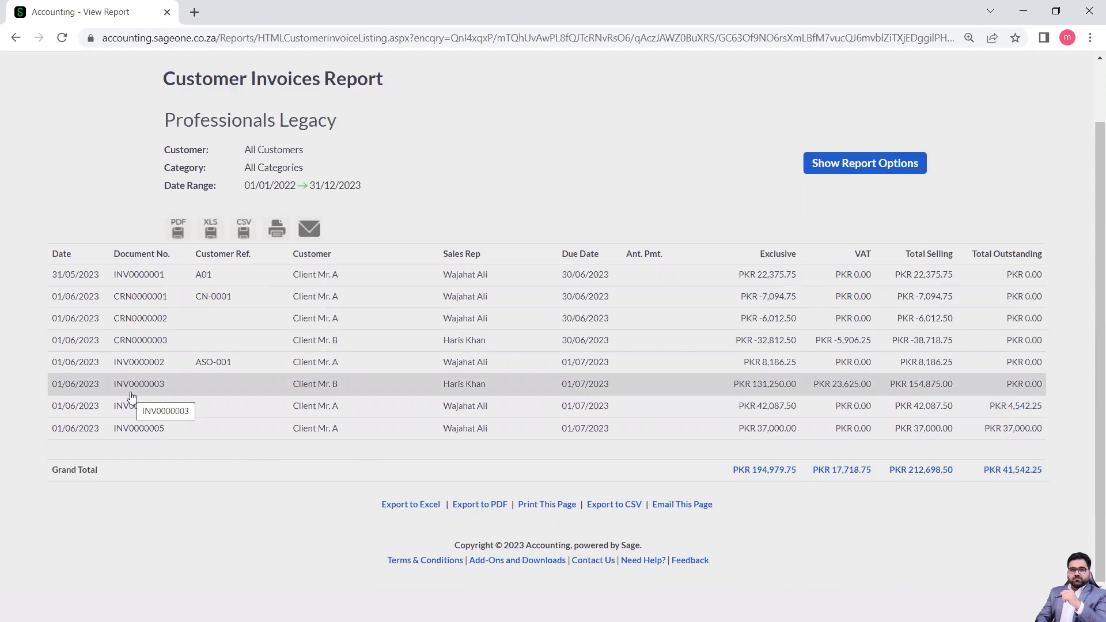
{"action": "scroll", "coordinate": [132, 396], "scroll_direction": "up", "scroll_amount": 2}
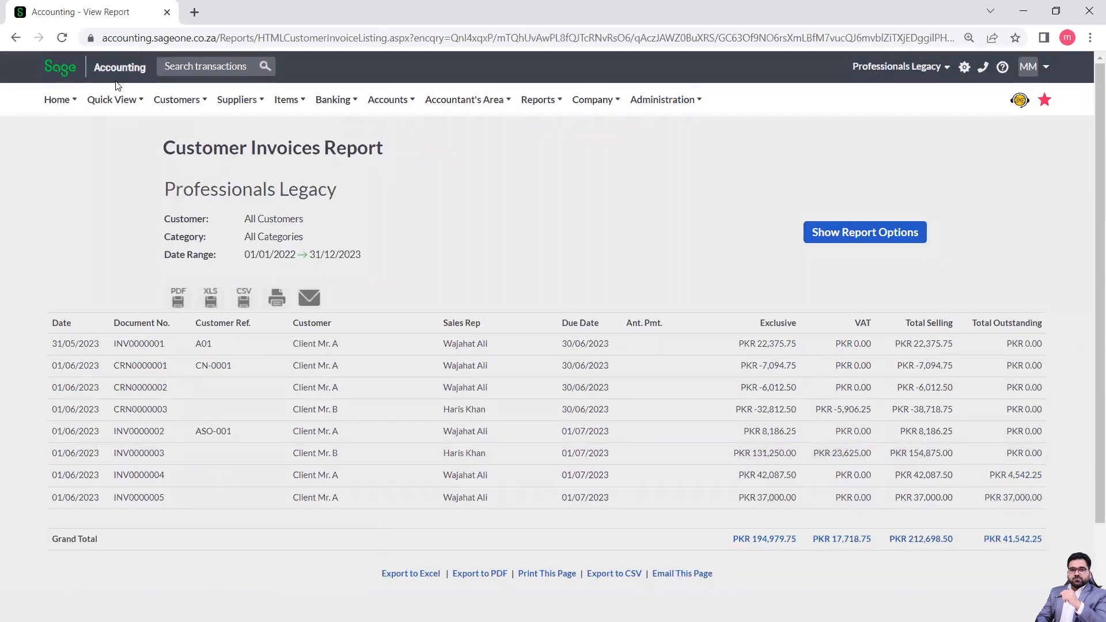
Step: Open the Customer Unallocated Receipts report, choose All as its date range, and run it
{"action": "mouse_move", "coordinate": [208, 200]}
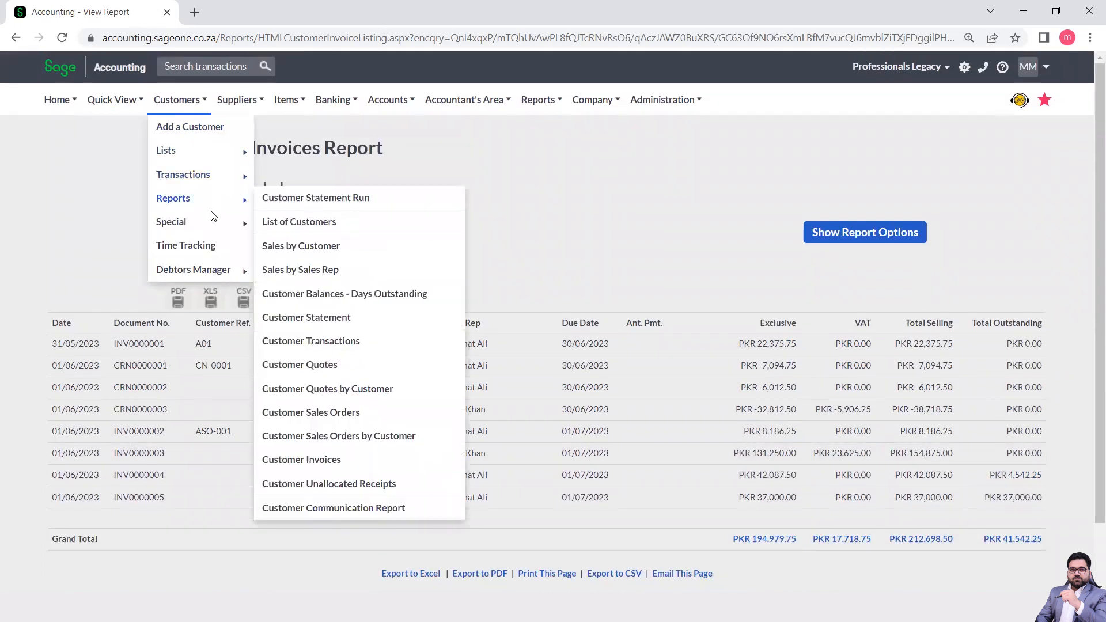
{"action": "mouse_move", "coordinate": [215, 224]}
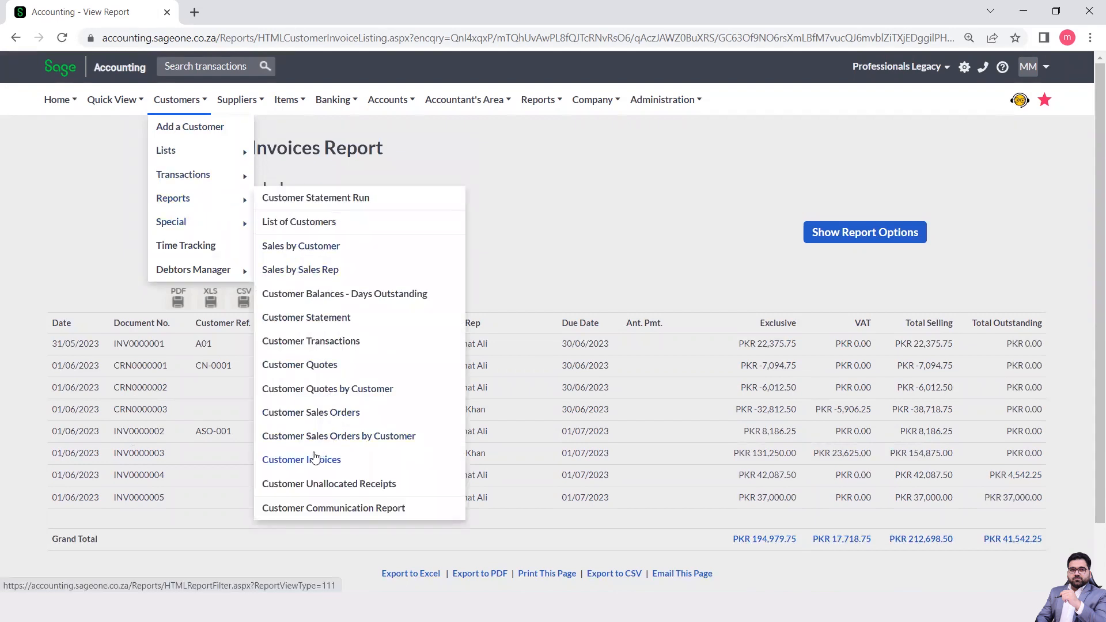
{"action": "left_click", "coordinate": [324, 484]}
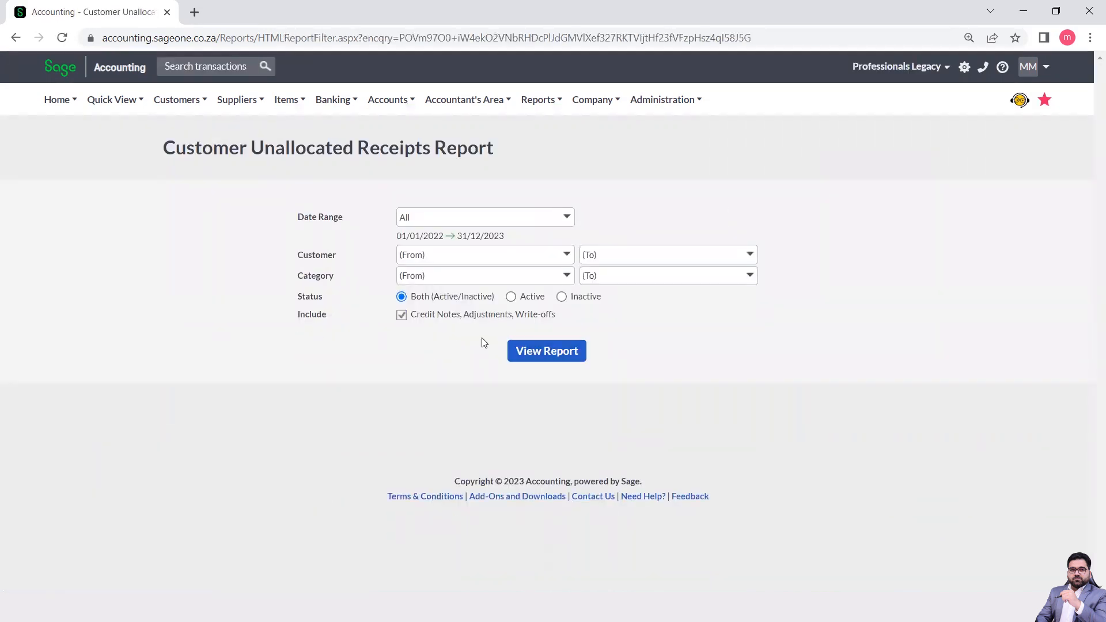
{"action": "left_click", "coordinate": [569, 224]}
{"action": "left_click", "coordinate": [436, 463]}
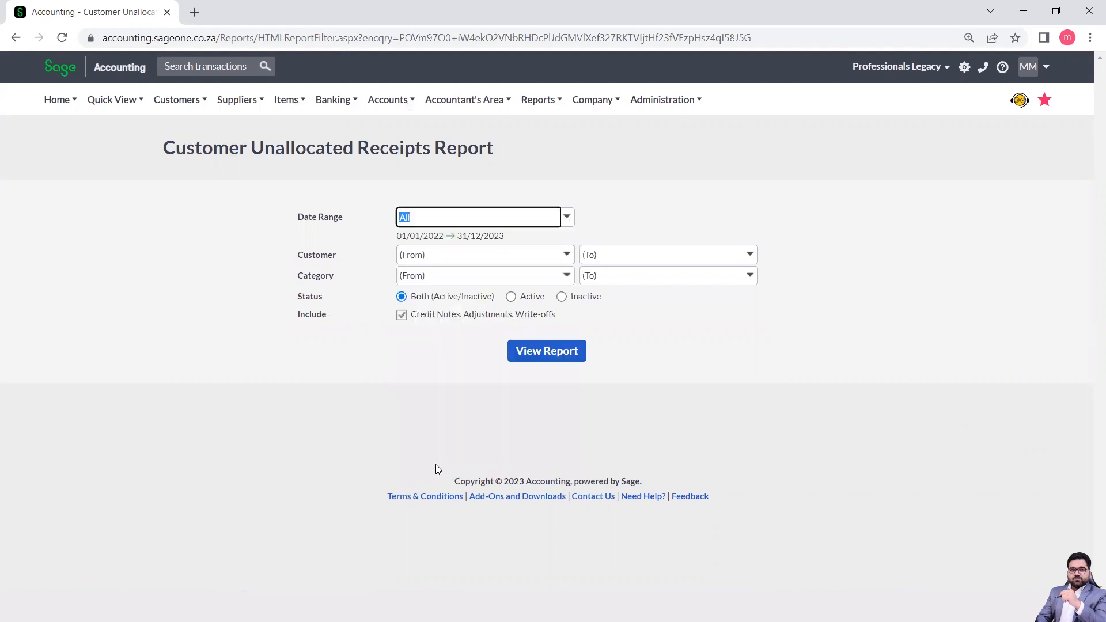
{"action": "left_click", "coordinate": [530, 353]}
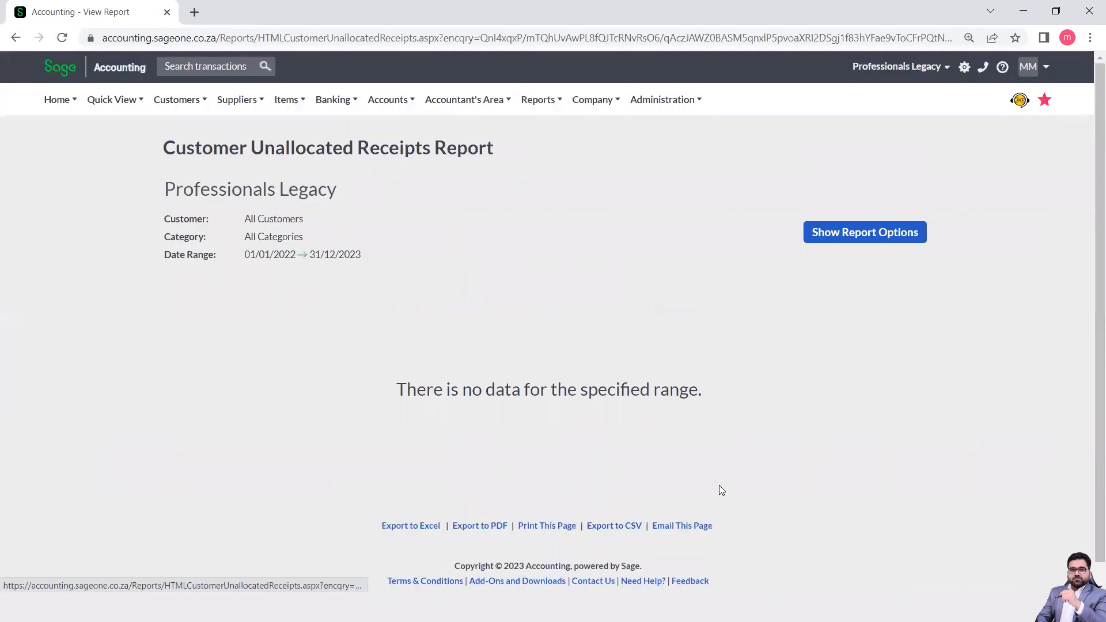
{"action": "scroll", "coordinate": [663, 358], "scroll_direction": "down", "scroll_amount": 1}
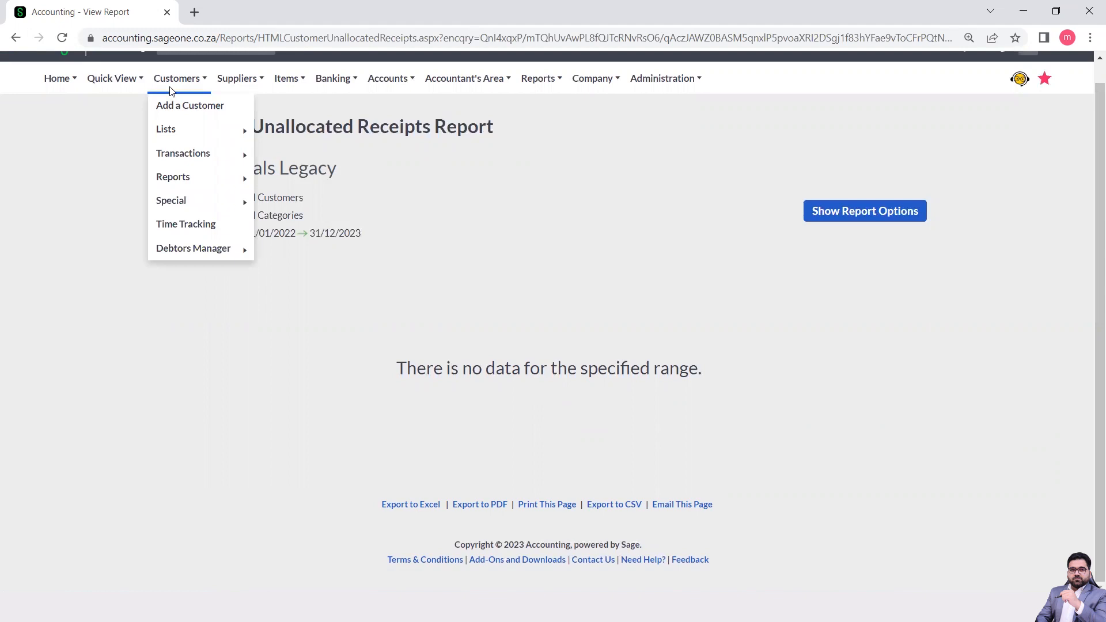
Step: Open the Customer Communication Report, set its date range to All, and view the report
{"action": "mouse_move", "coordinate": [212, 189]}
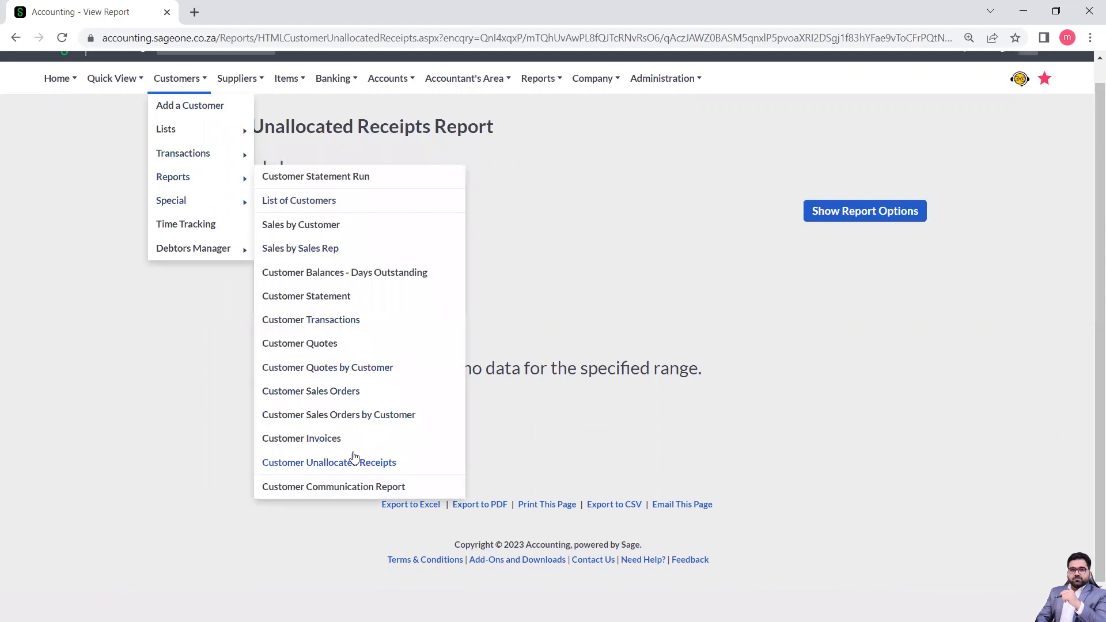
{"action": "left_click", "coordinate": [338, 490]}
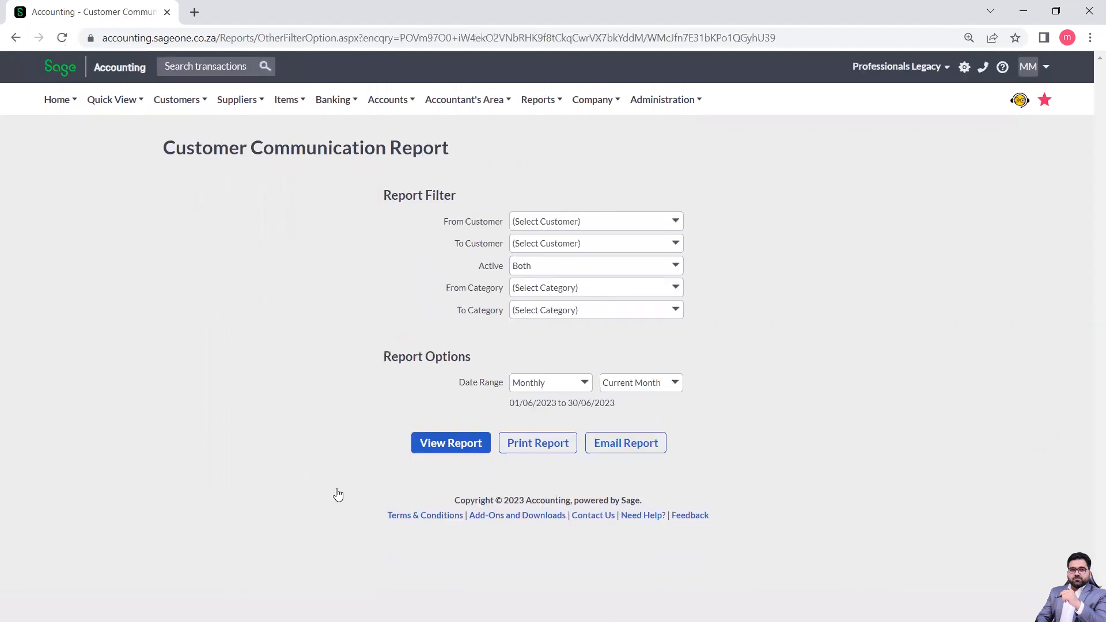
{"action": "left_click", "coordinate": [584, 384]}
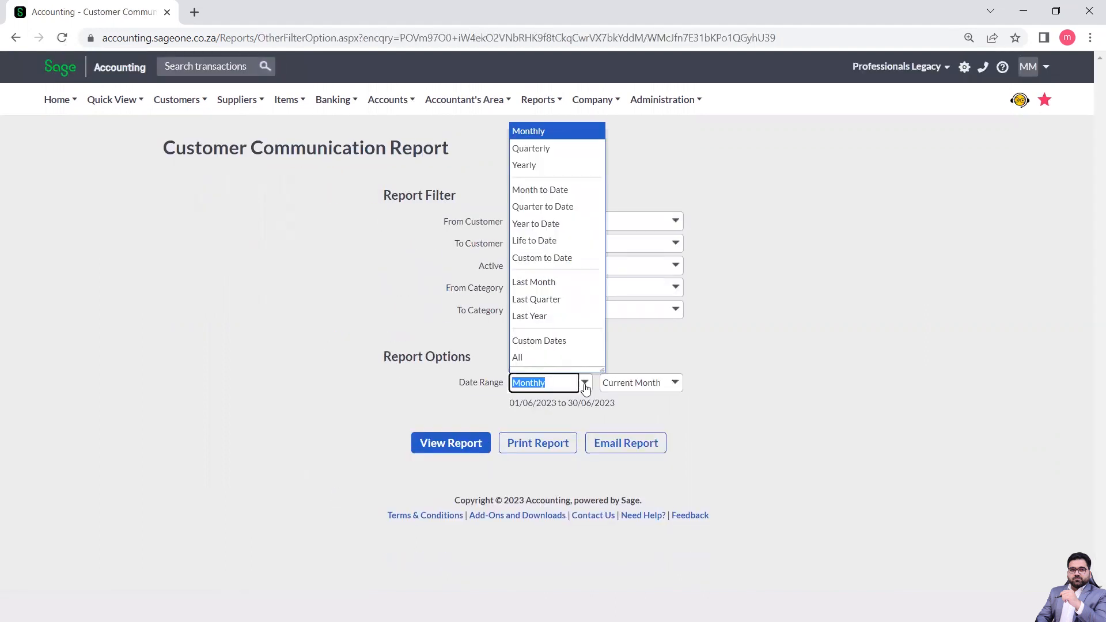
{"action": "left_click", "coordinate": [543, 358]}
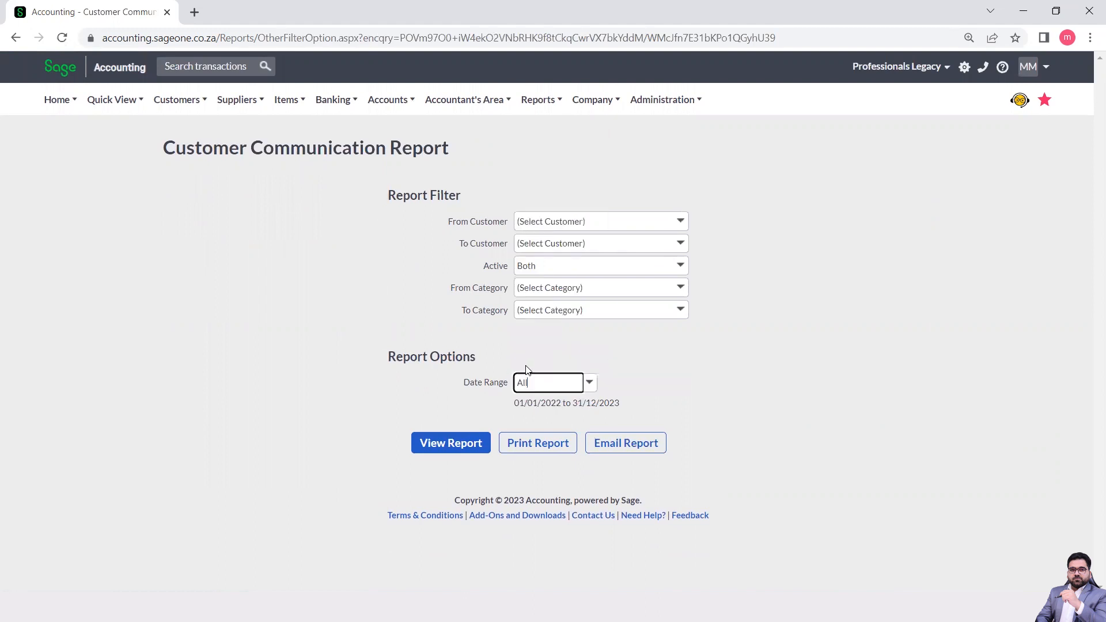
{"action": "left_click", "coordinate": [451, 446]}
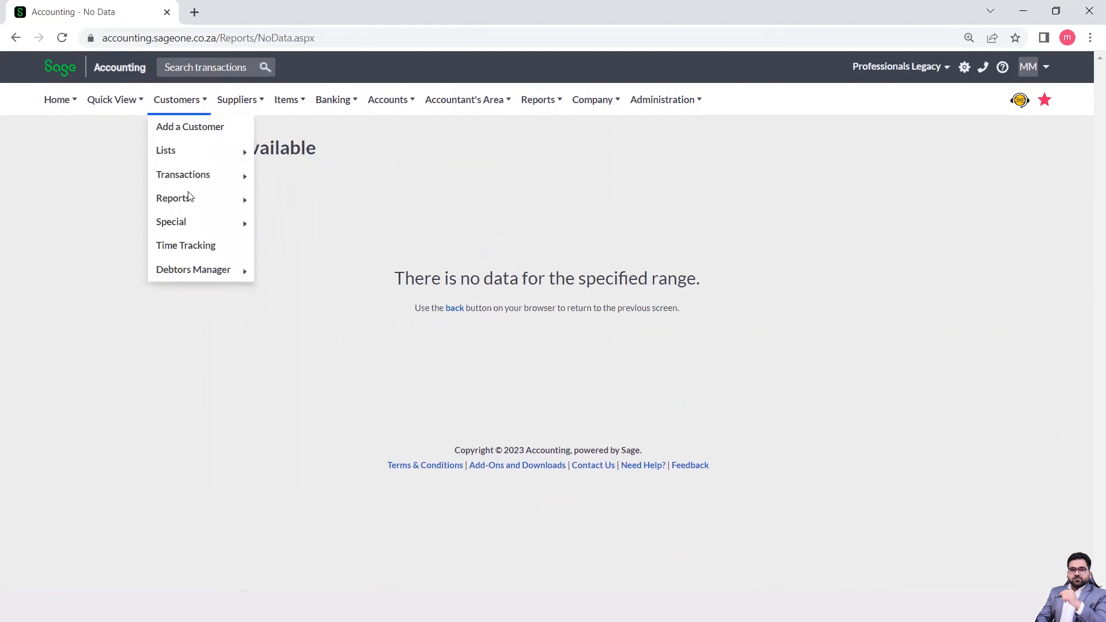
Step: Open the customer opening balance adjustment, select Client Mr. A, and enter "Update in Record." as the reason
{"action": "mouse_move", "coordinate": [194, 203]}
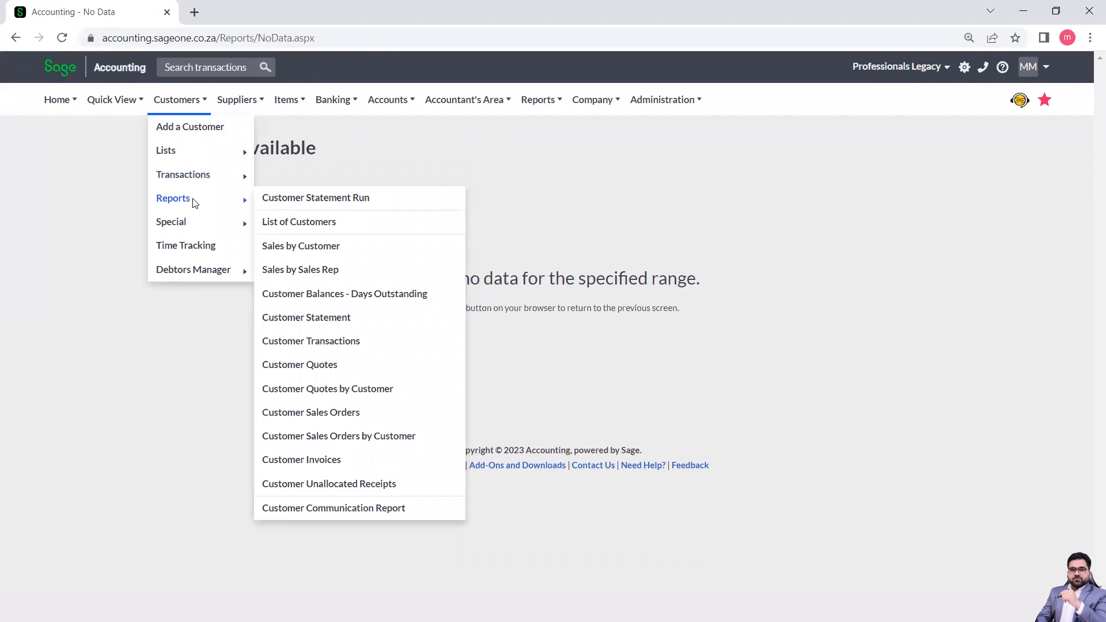
{"action": "mouse_move", "coordinate": [201, 223]}
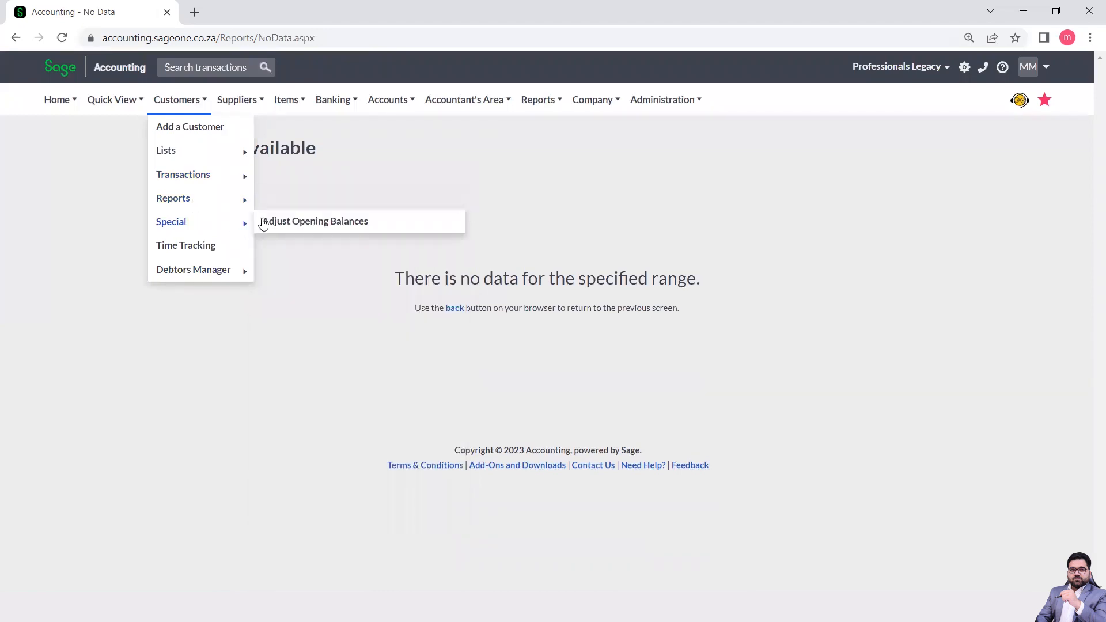
{"action": "left_click", "coordinate": [316, 225]}
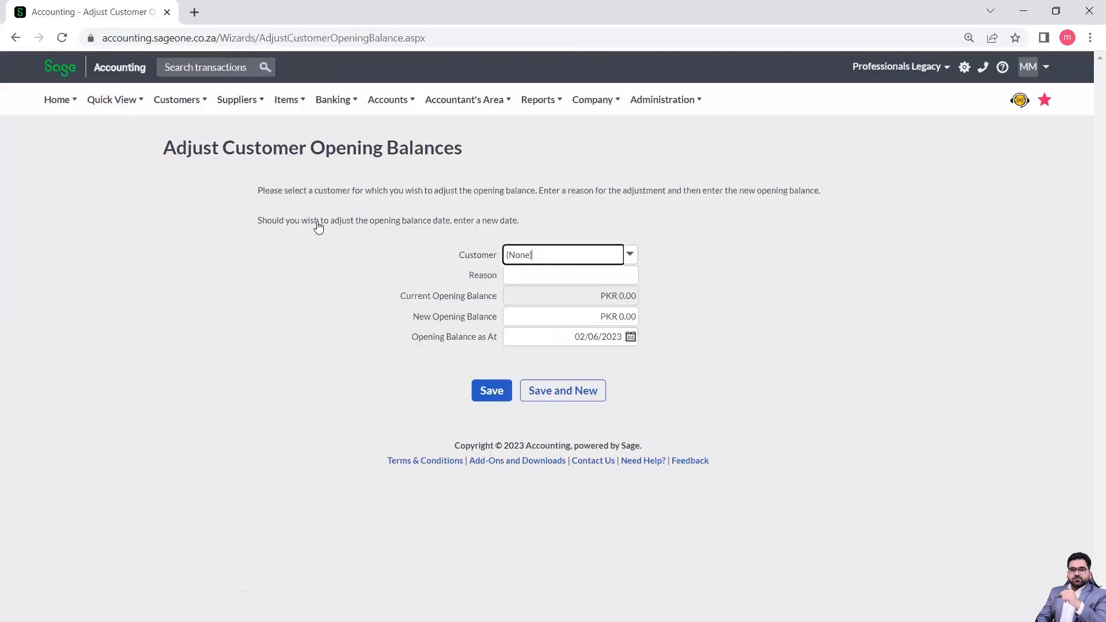
{"action": "left_click", "coordinate": [754, 285]}
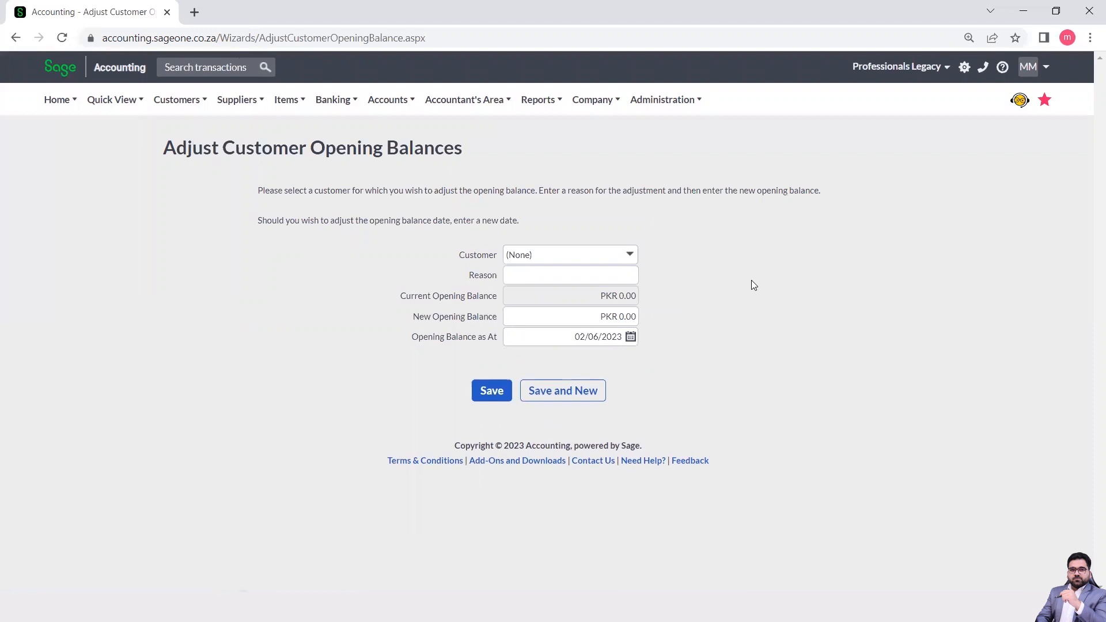
{"action": "left_click", "coordinate": [630, 255]}
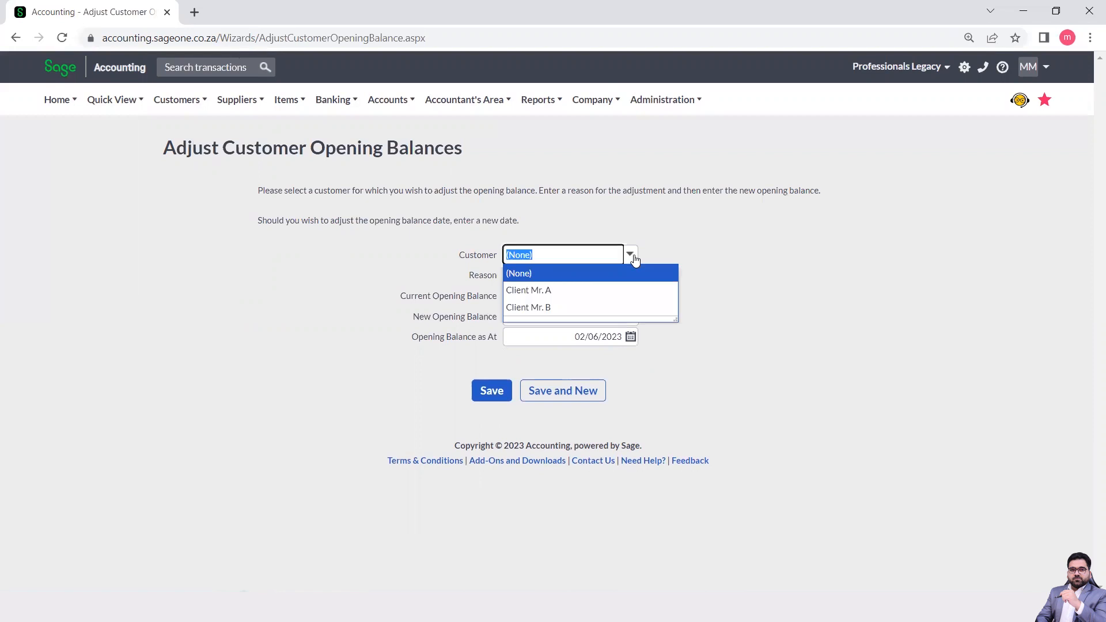
{"action": "left_click", "coordinate": [574, 291]}
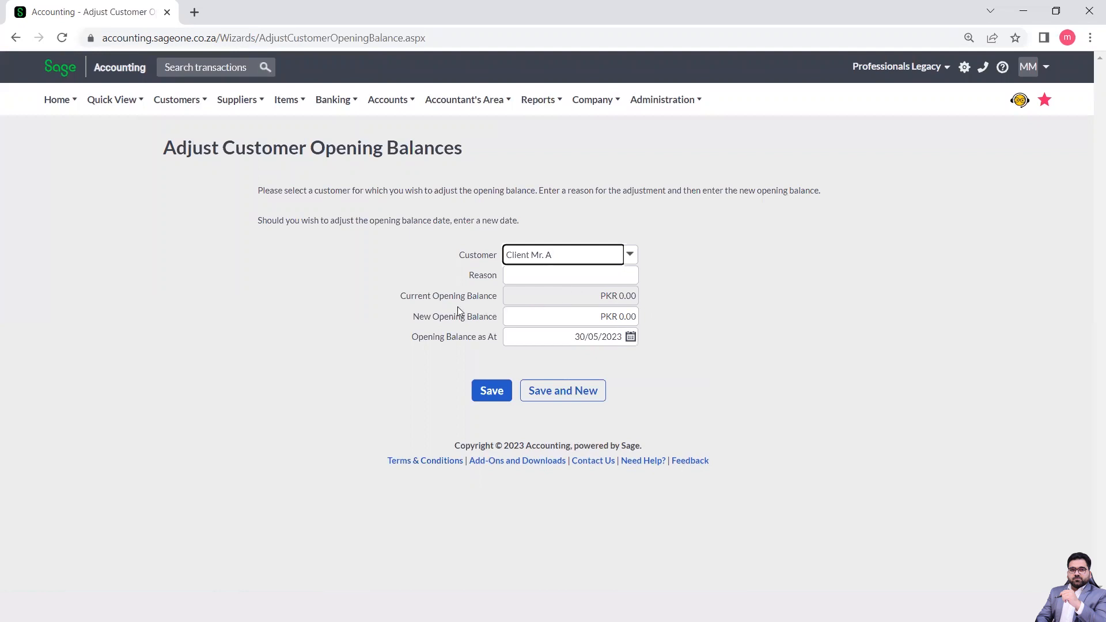
{"action": "left_click", "coordinate": [550, 275]}
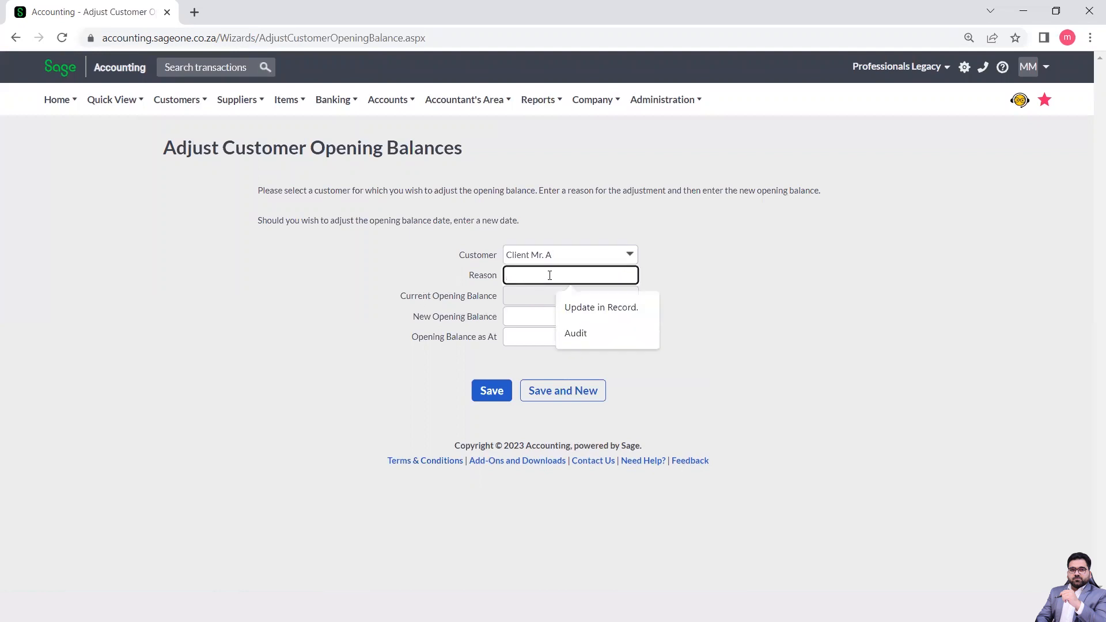
{"action": "left_click", "coordinate": [597, 306]}
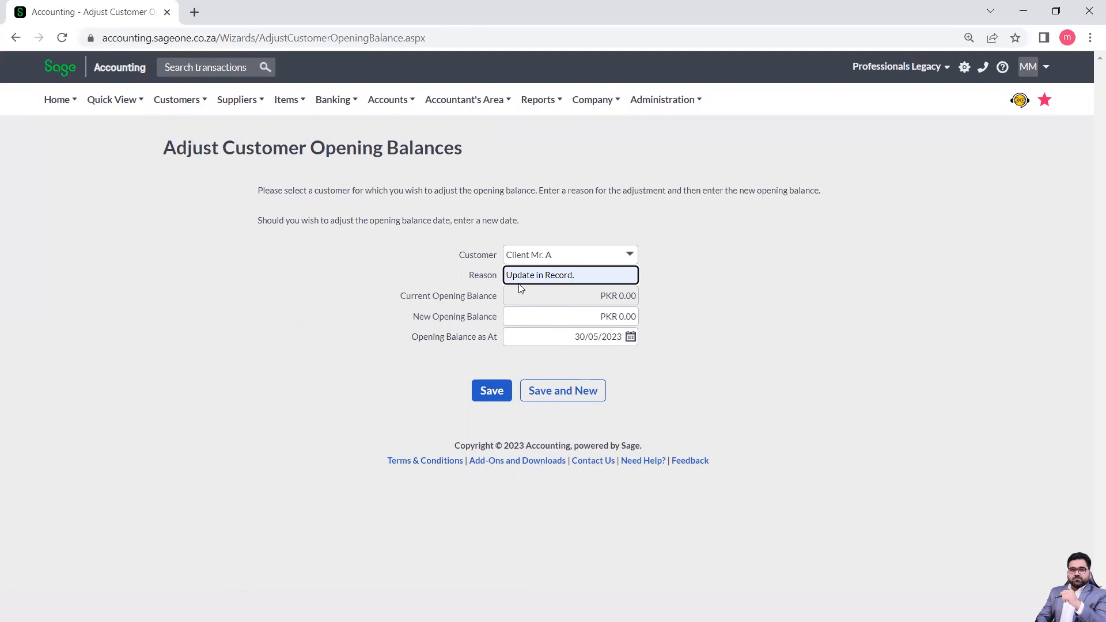
{"action": "mouse_move", "coordinate": [168, 108]}
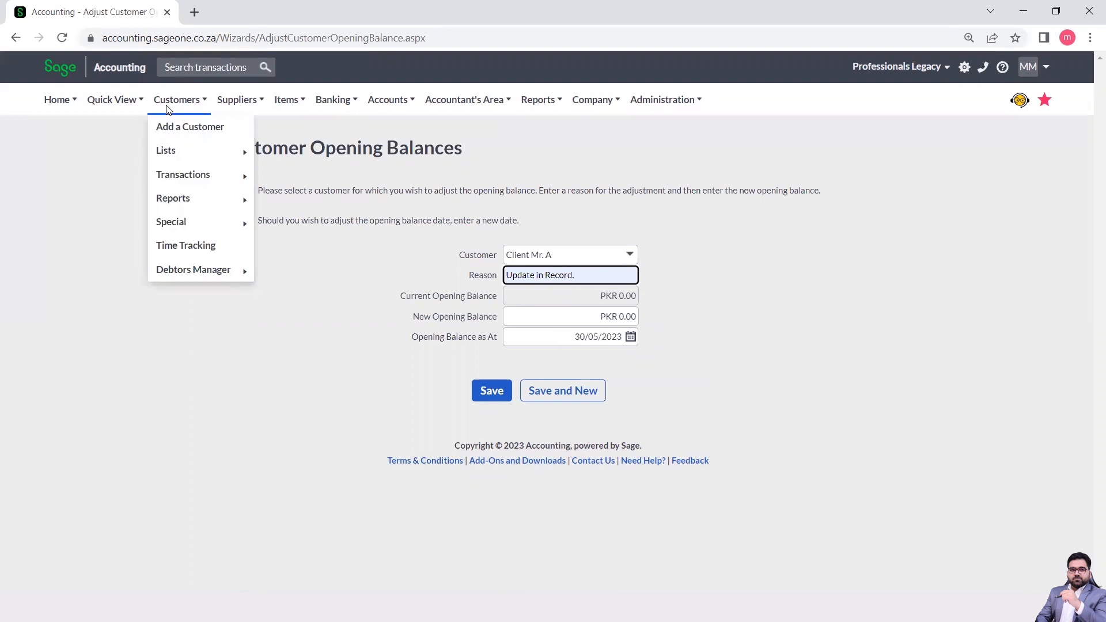